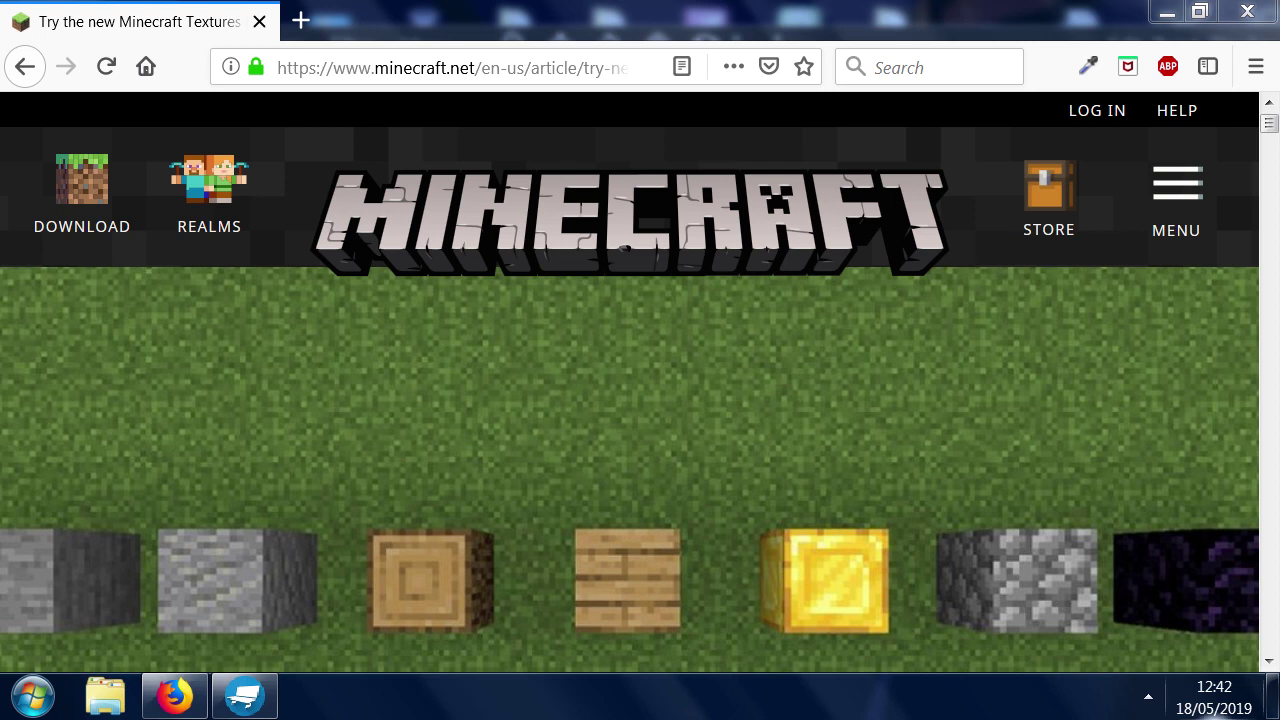
- Examine the Minecraft article on the new textures for the texture pack download link and installation instructions
{"action": "mouse_move", "coordinate": [1215, 705]}
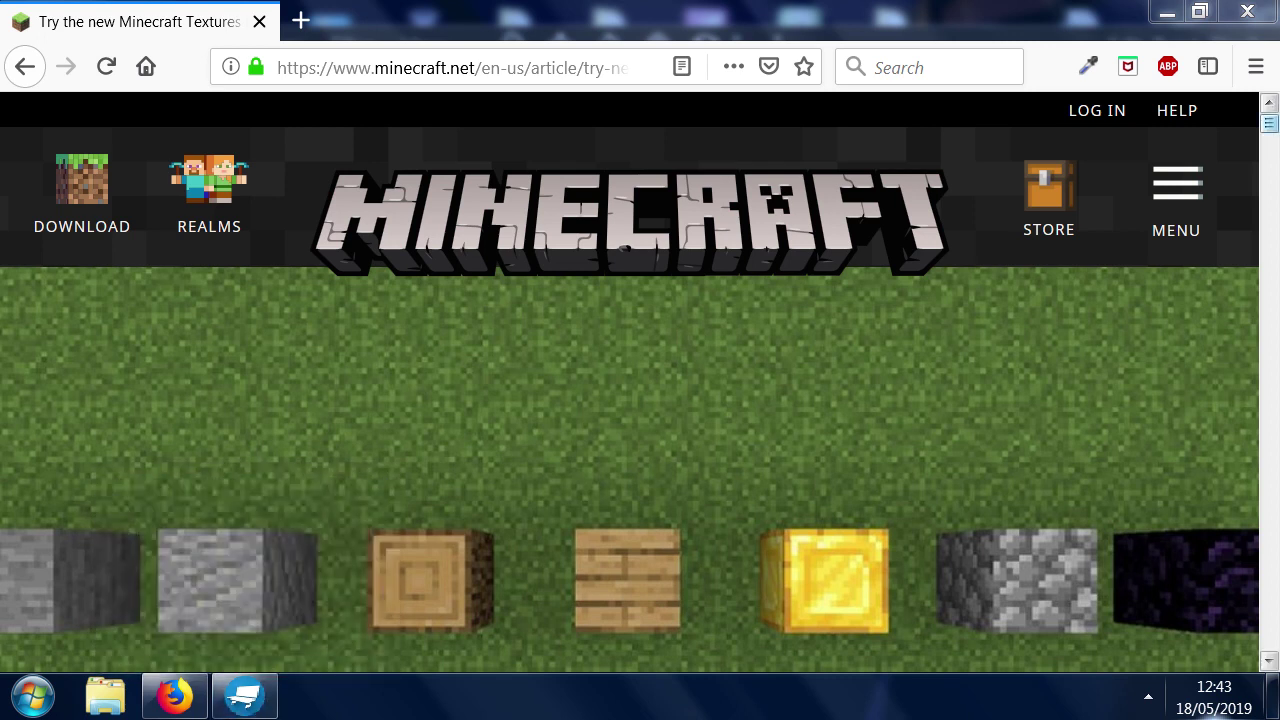
{"action": "scroll", "coordinate": [640, 400], "scroll_direction": "down", "scroll_amount": 5}
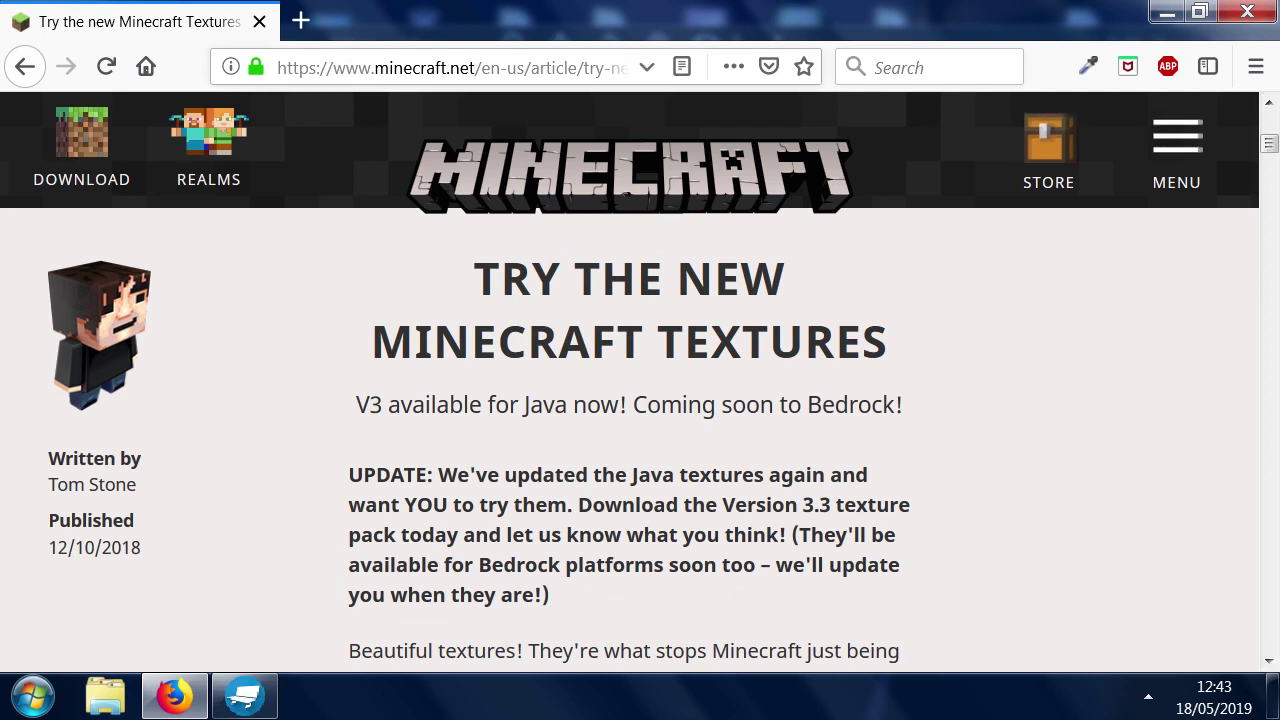
{"action": "left_click_drag", "start_coordinate": [507, 67], "coordinate": [630, 67]}
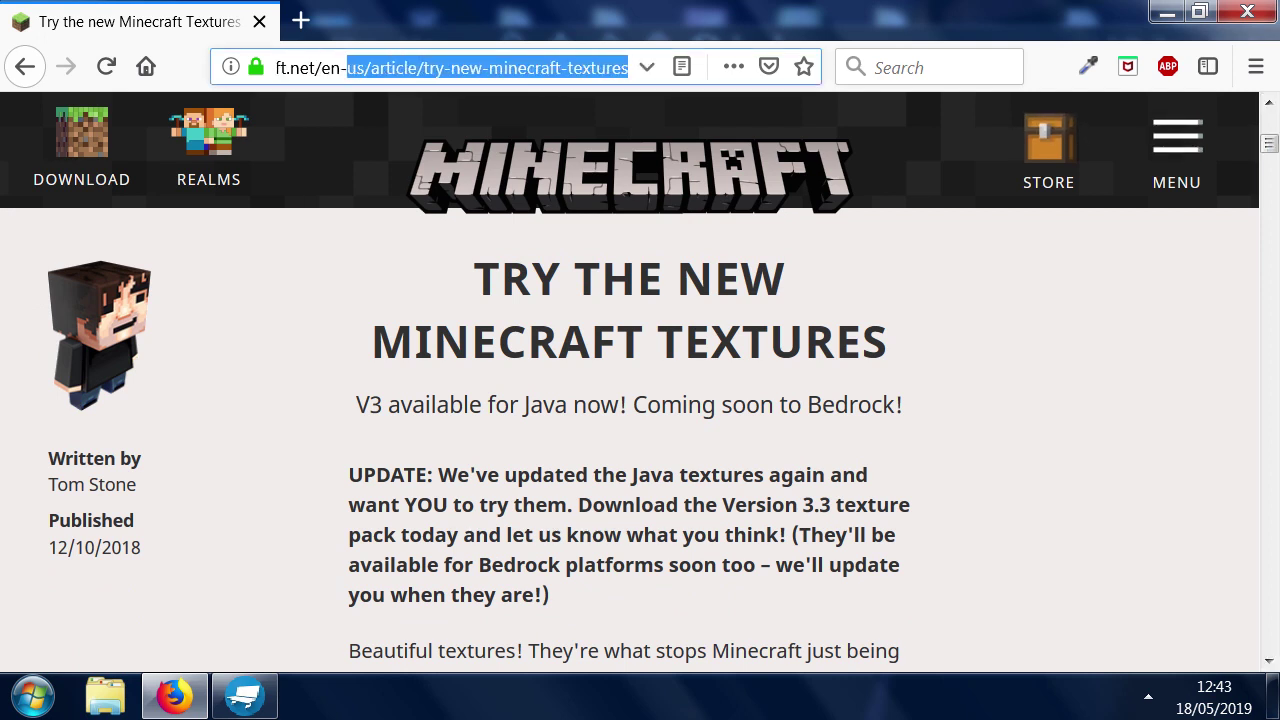
{"action": "left_click", "coordinate": [640, 400]}
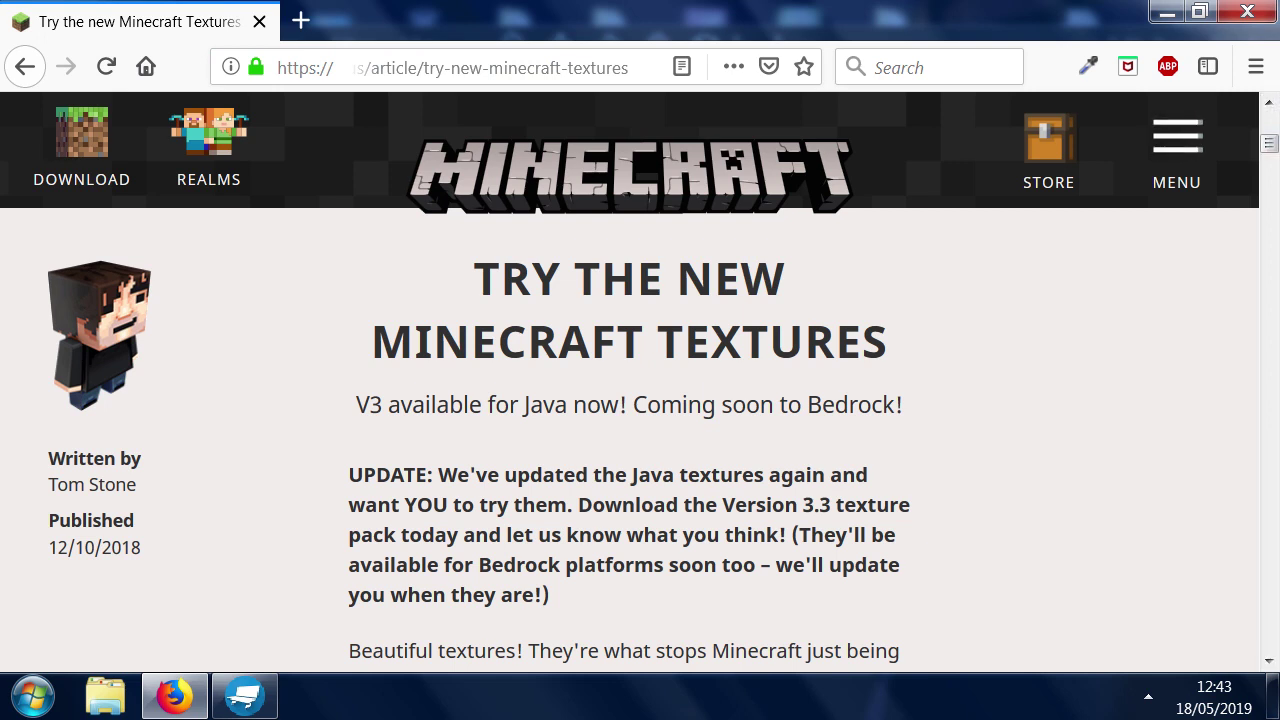
{"action": "scroll", "coordinate": [640, 440], "scroll_direction": "down", "scroll_amount": 10}
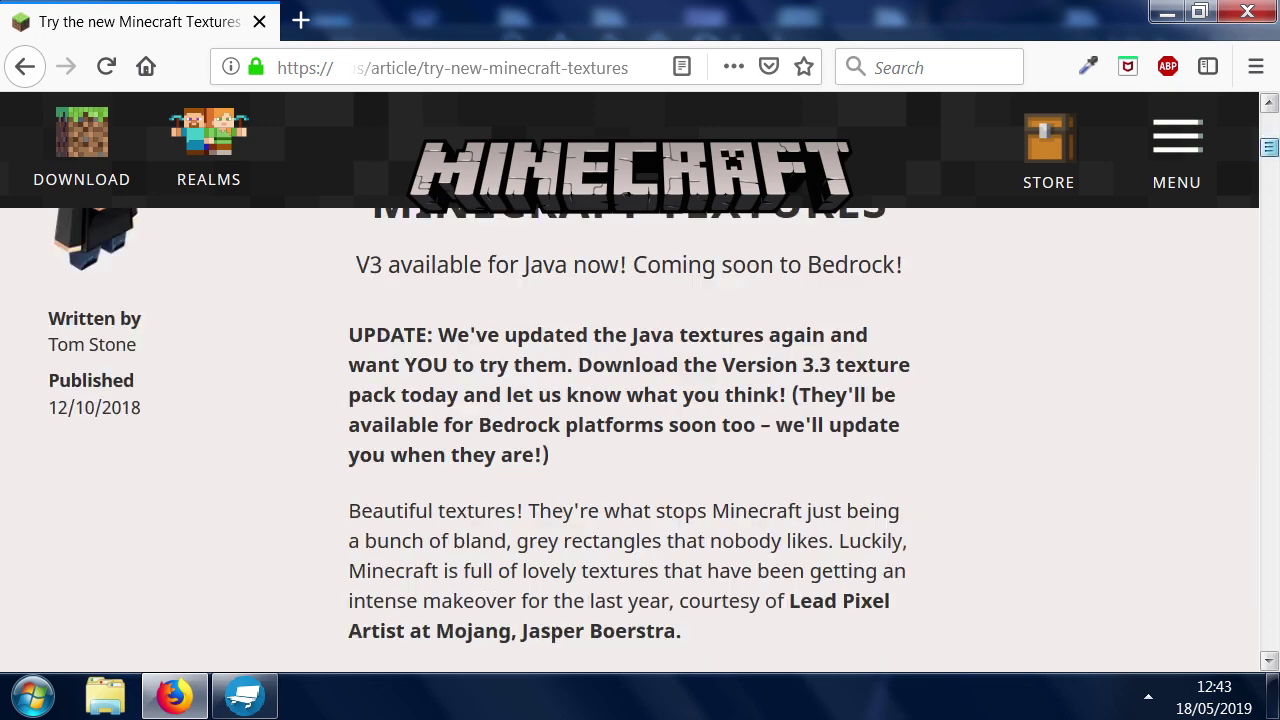
{"action": "scroll", "coordinate": [640, 440], "scroll_direction": "down", "scroll_amount": 10}
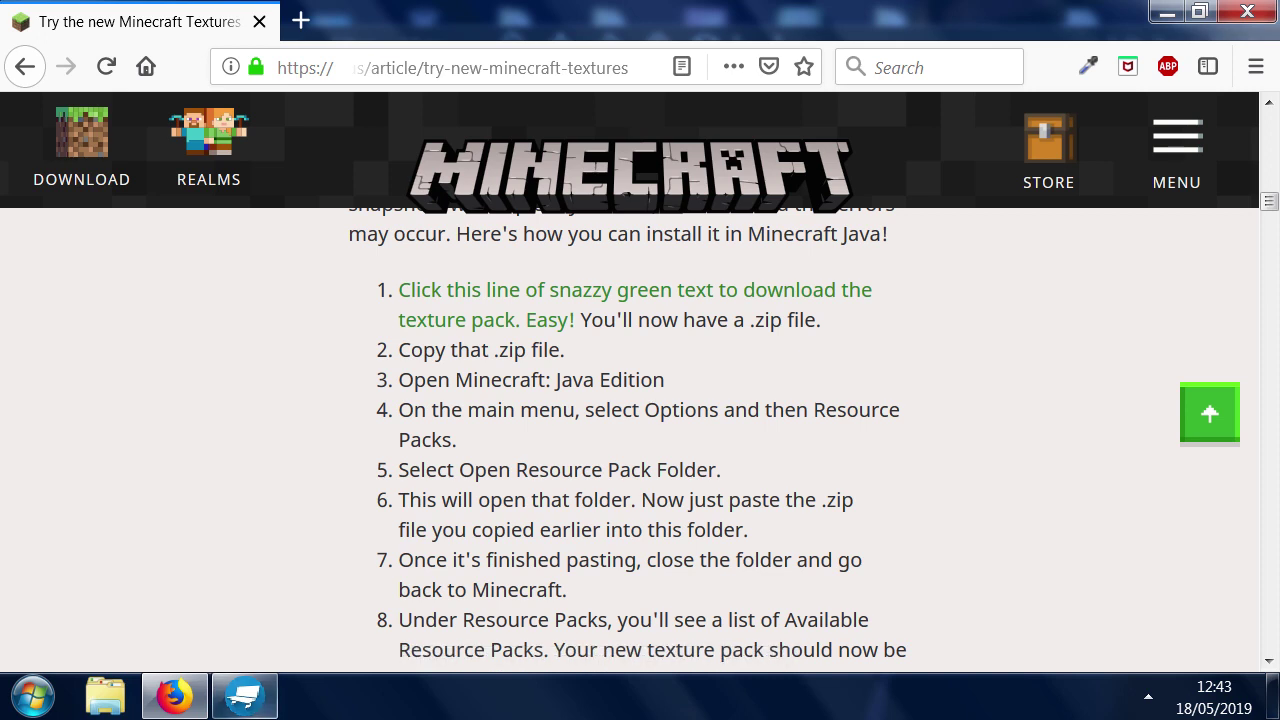
- Switch to Blockbench and review the installed and available plugins, checking for the Player Statue Generator
{"action": "left_click", "coordinate": [245, 696]}
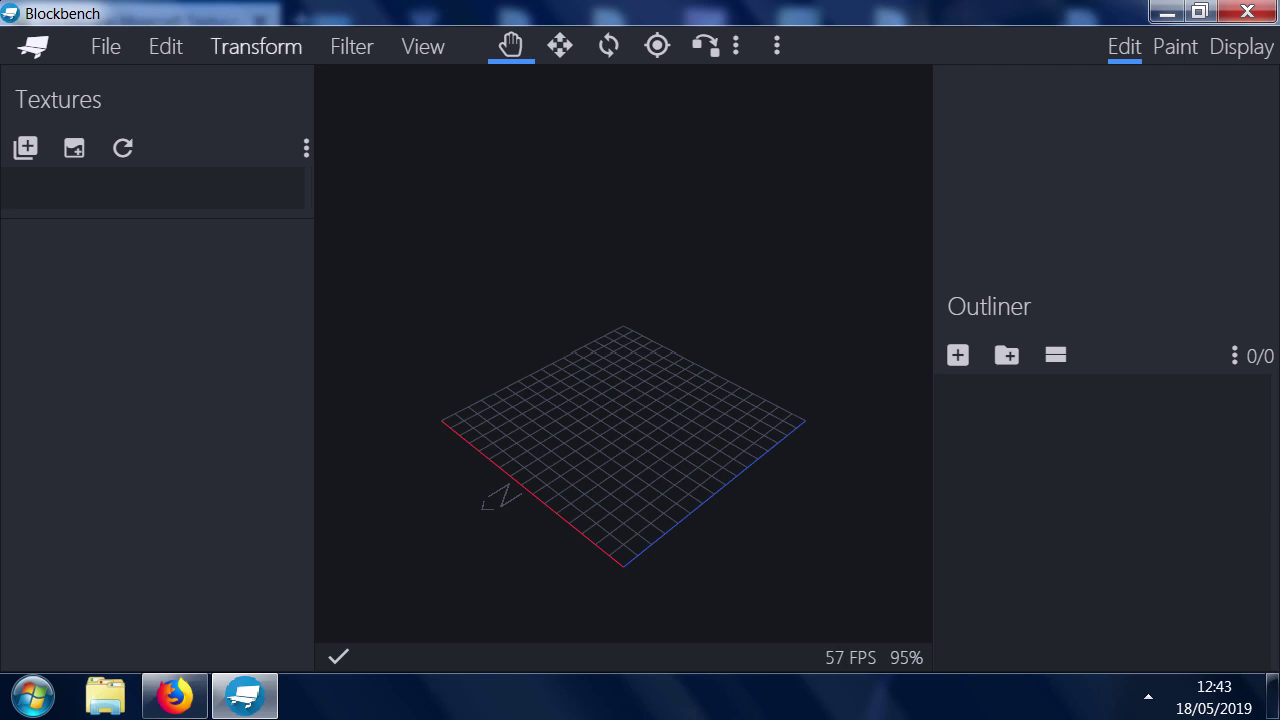
{"action": "left_click", "coordinate": [351, 46]}
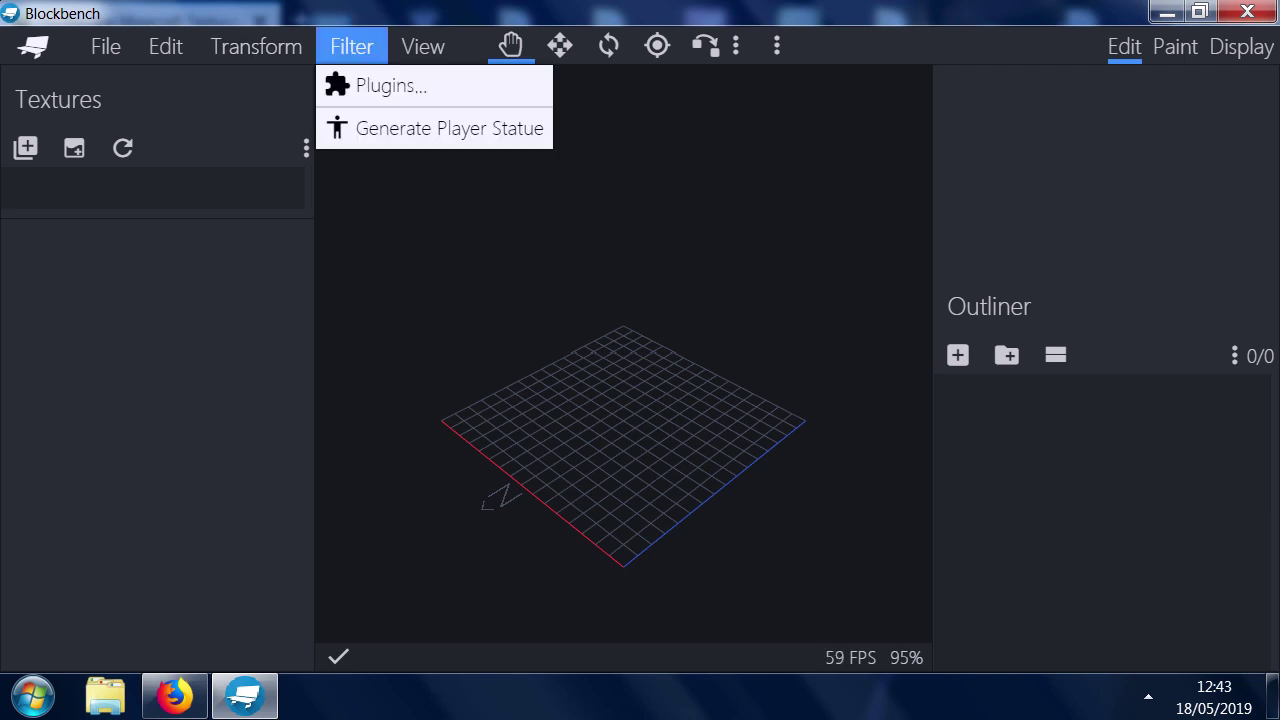
{"action": "left_click", "coordinate": [390, 85]}
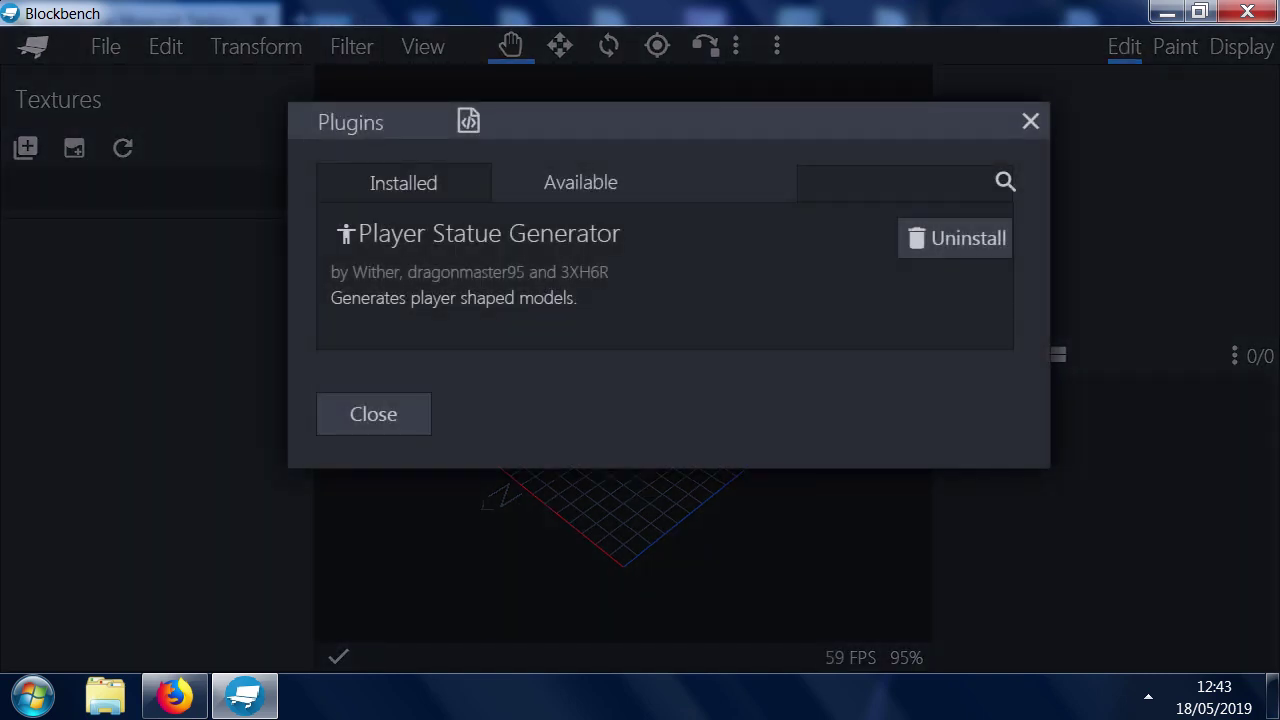
{"action": "left_click", "coordinate": [580, 182]}
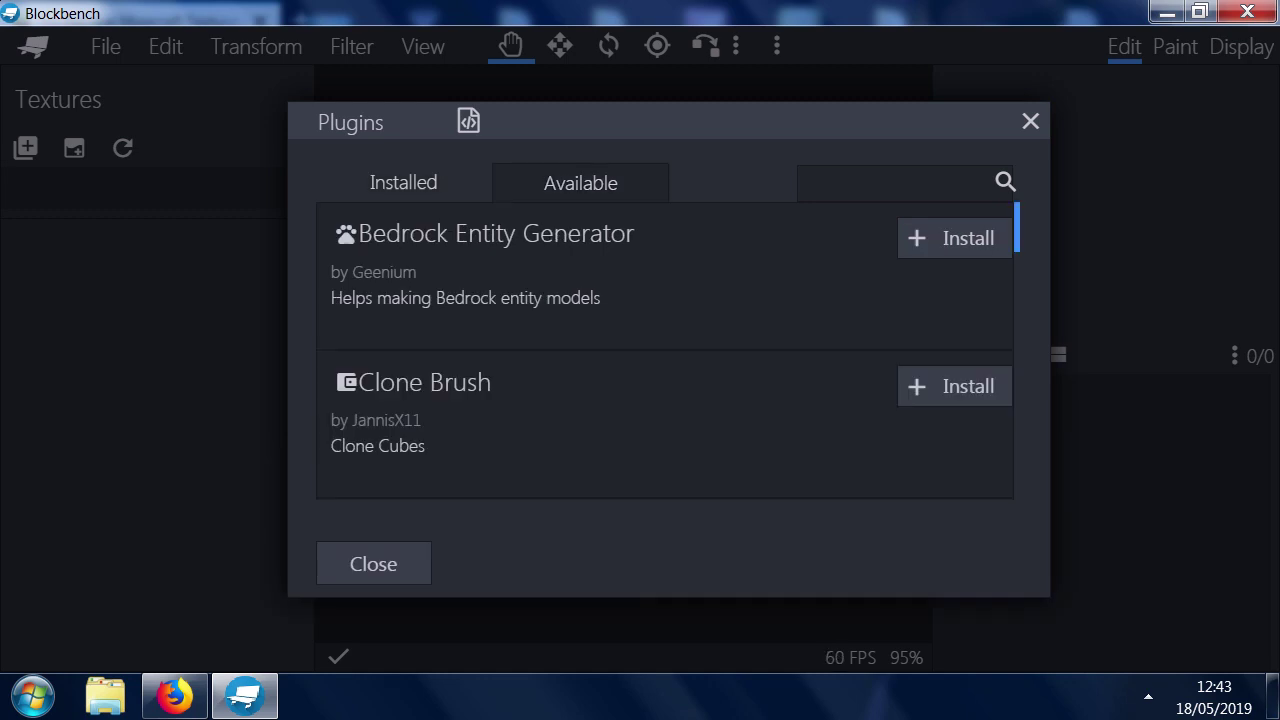
{"action": "scroll", "coordinate": [665, 350], "scroll_direction": "down", "scroll_amount": 7}
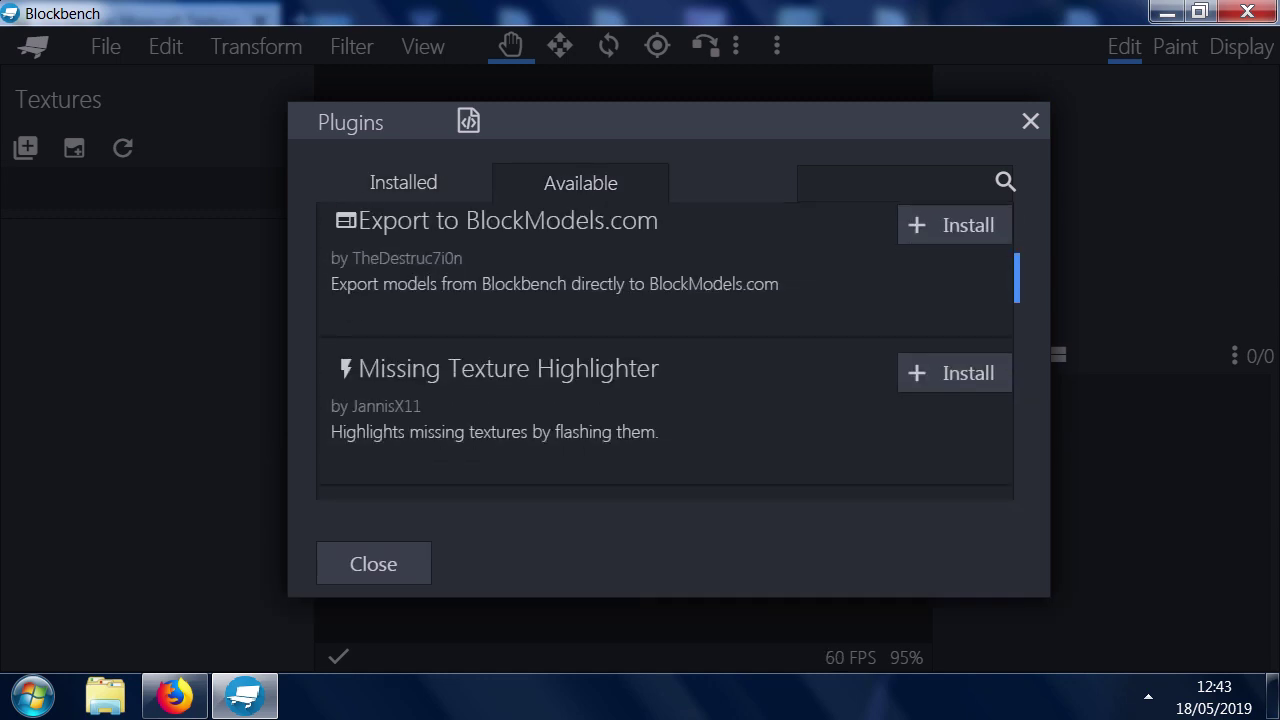
{"action": "scroll", "coordinate": [665, 350], "scroll_direction": "down", "scroll_amount": 5}
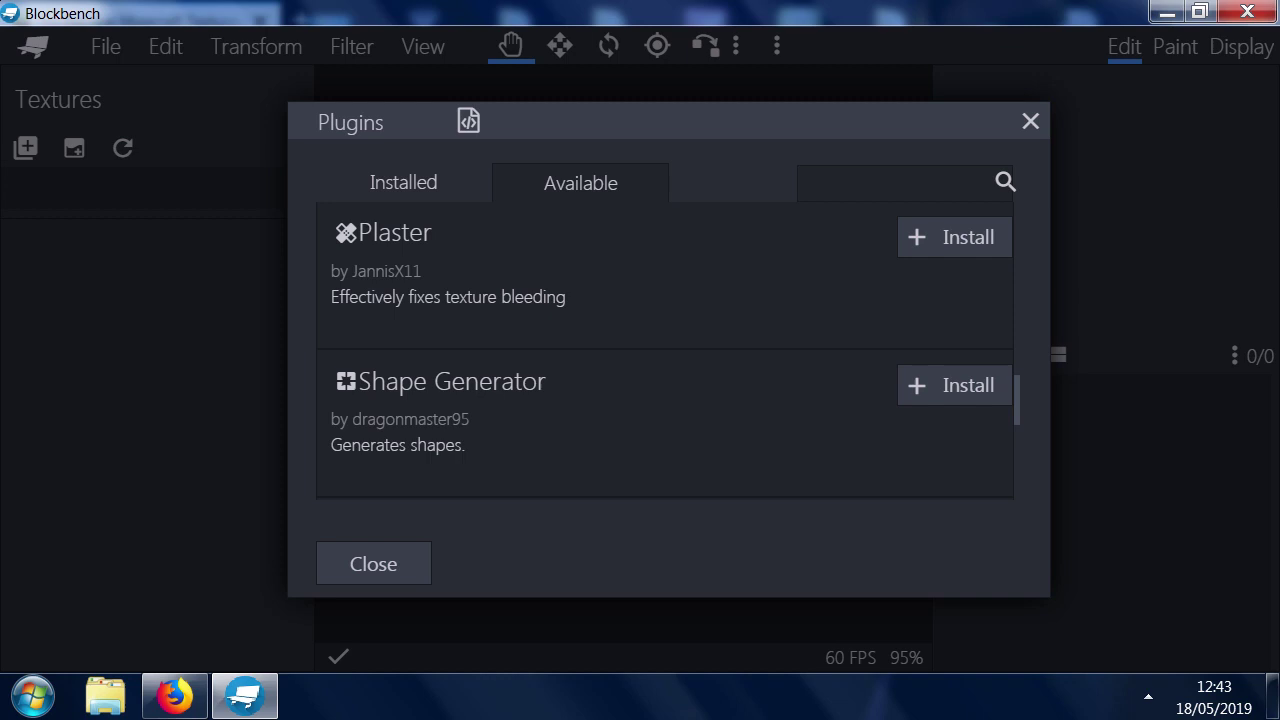
{"action": "scroll", "coordinate": [665, 350], "scroll_direction": "down", "scroll_amount": 4}
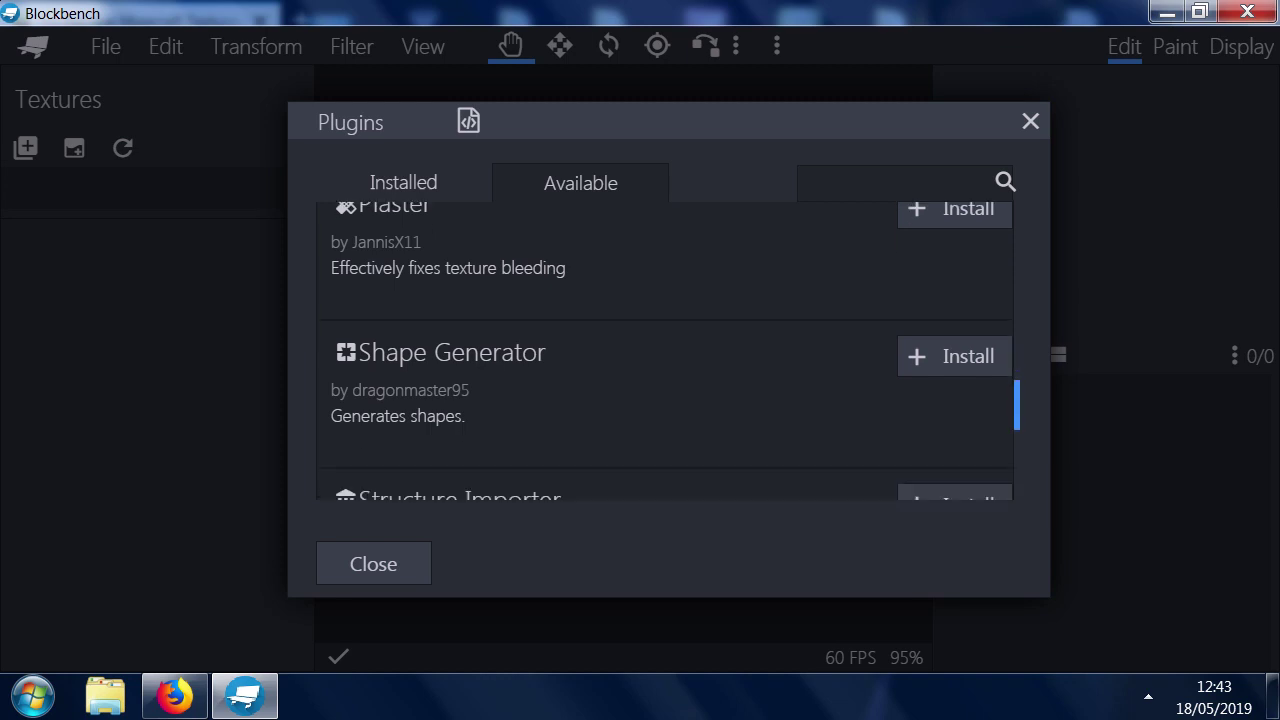
{"action": "scroll", "coordinate": [665, 350], "scroll_direction": "down", "scroll_amount": 1}
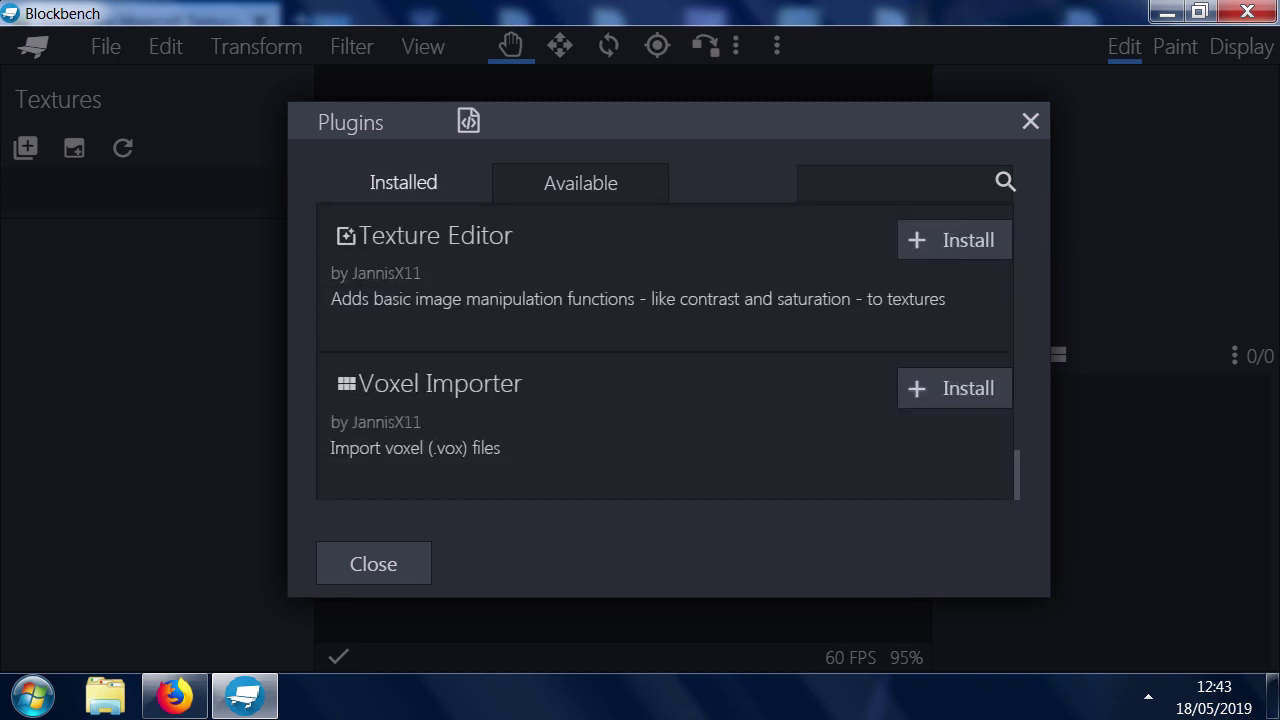
{"action": "left_click", "coordinate": [404, 183]}
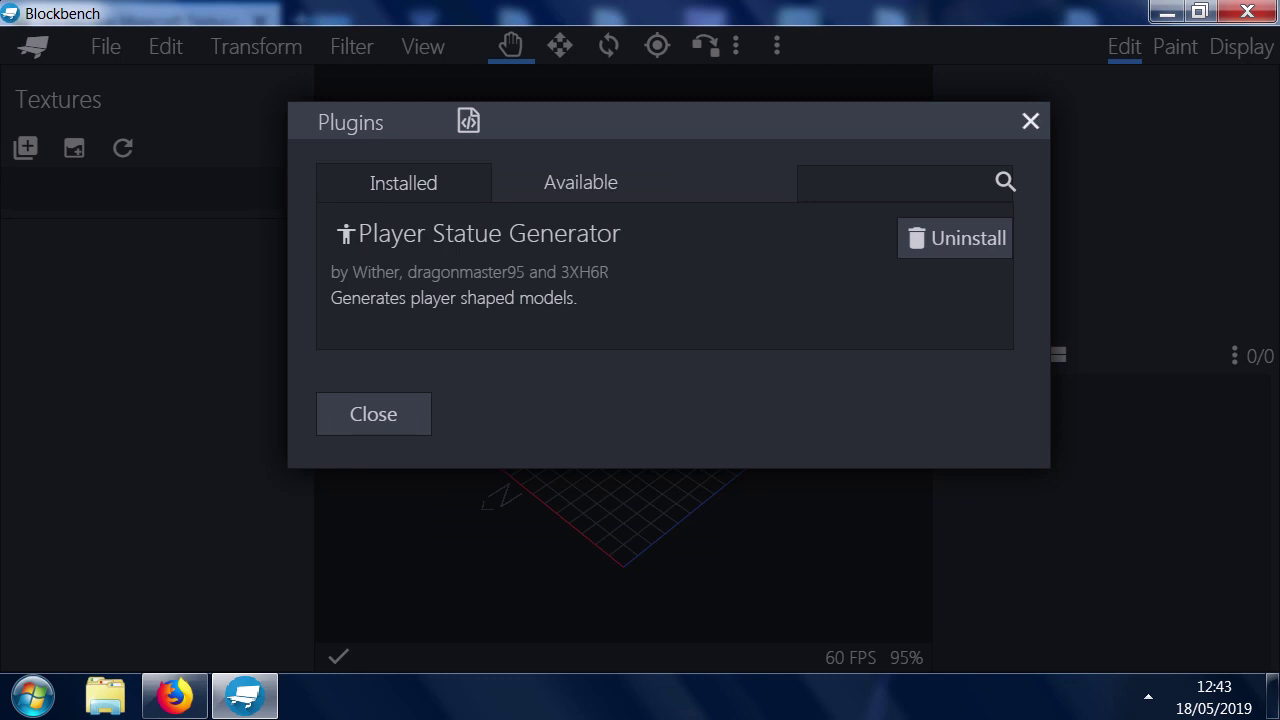
{"action": "left_click", "coordinate": [1031, 121]}
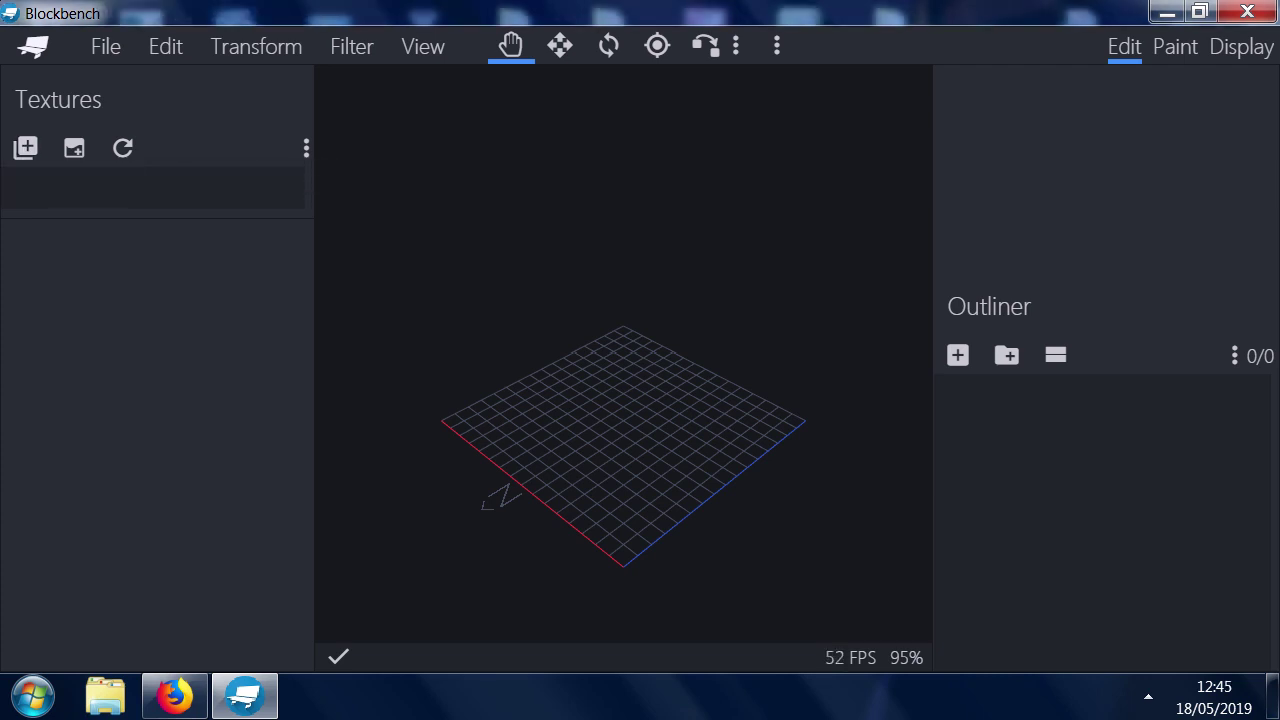
{"action": "left_click", "coordinate": [25, 148]}
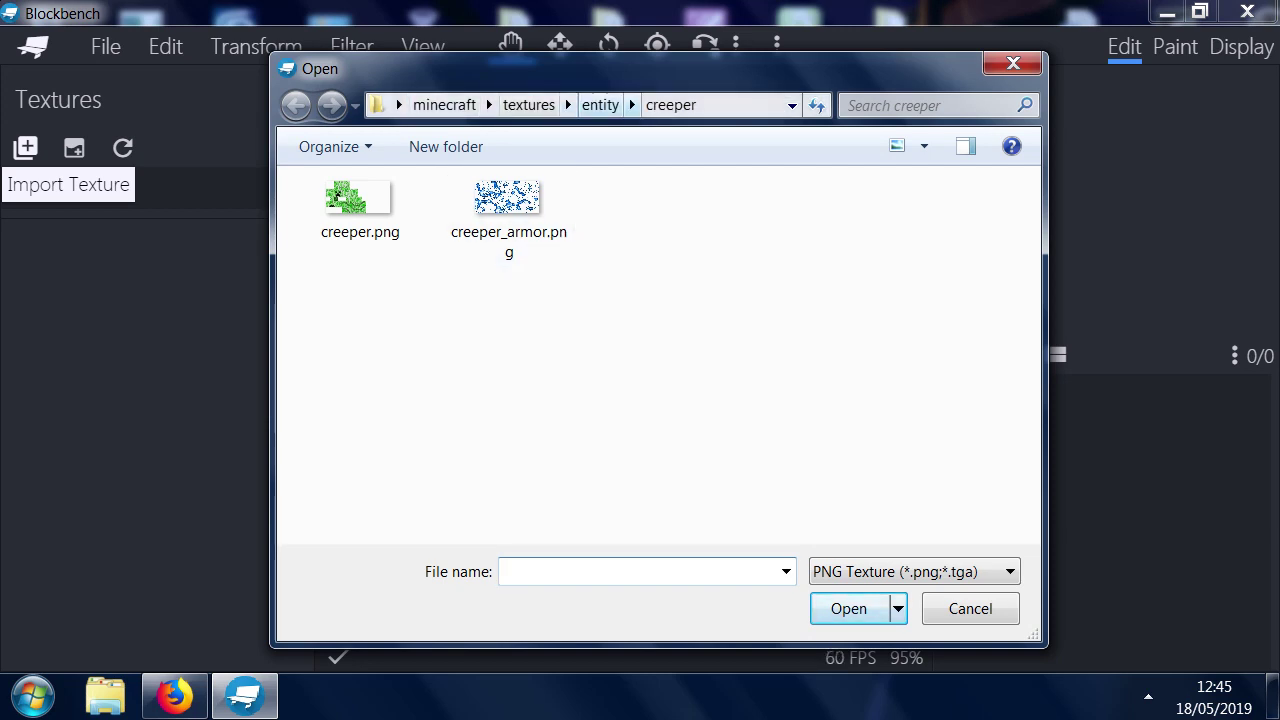
{"action": "left_click", "coordinate": [600, 105]}
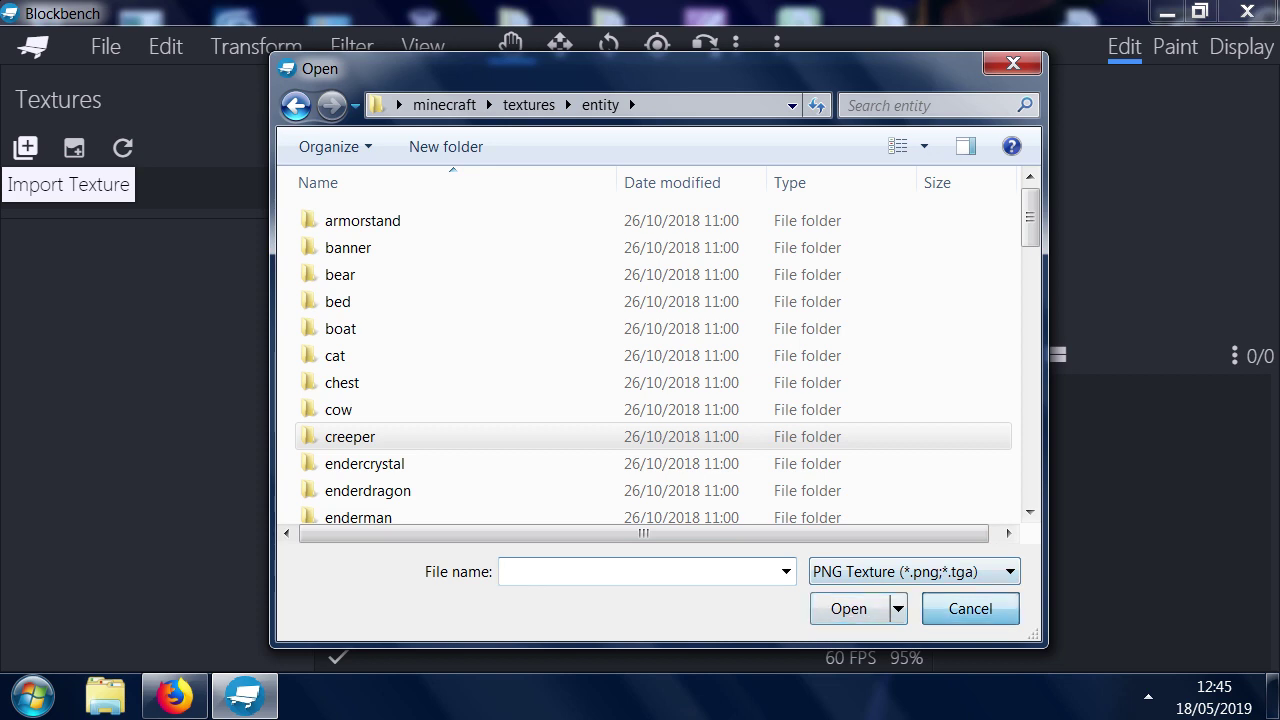
{"action": "left_click", "coordinate": [970, 608]}
{"action": "left_click", "coordinate": [352, 46]}
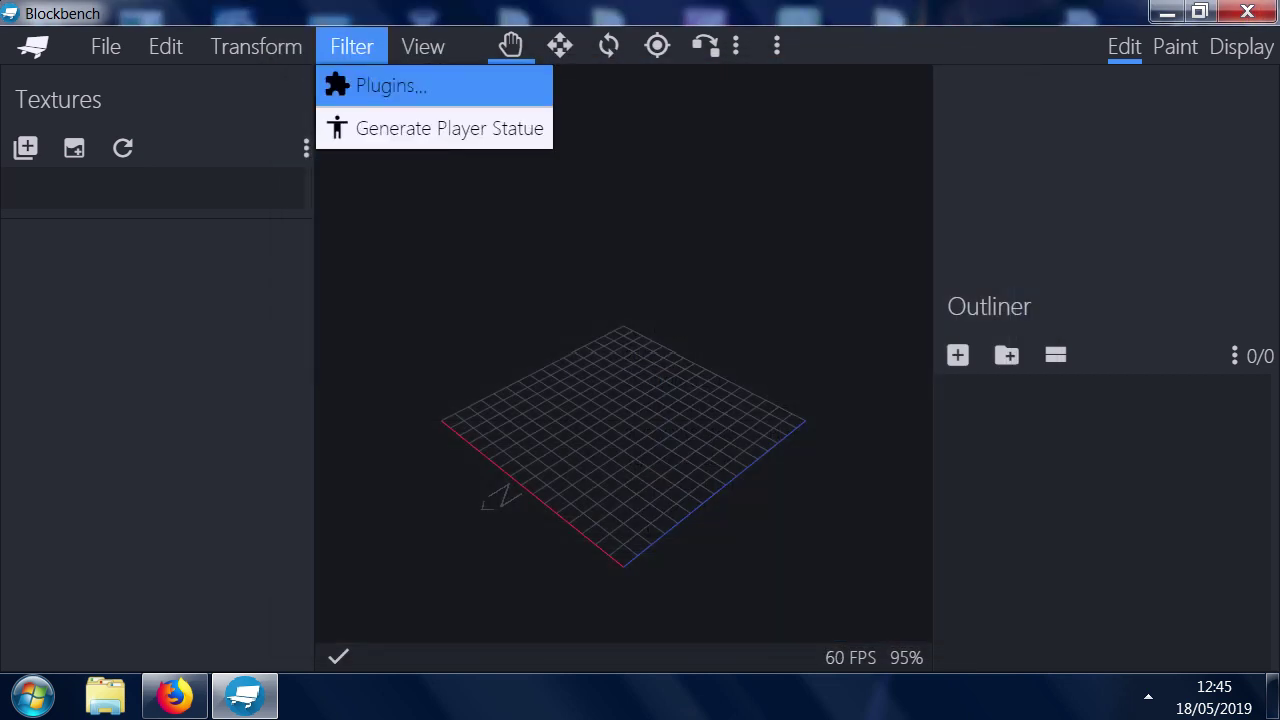
{"action": "left_click", "coordinate": [371, 83]}
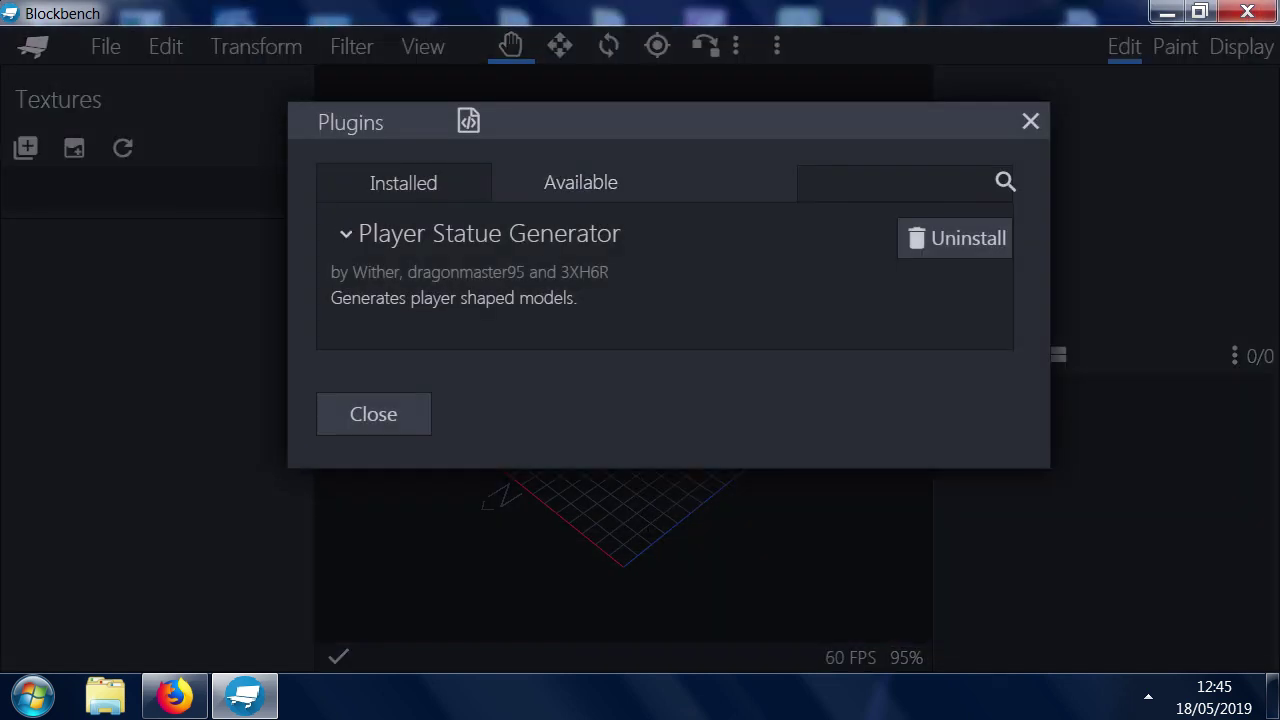
{"action": "left_click", "coordinate": [1030, 121]}
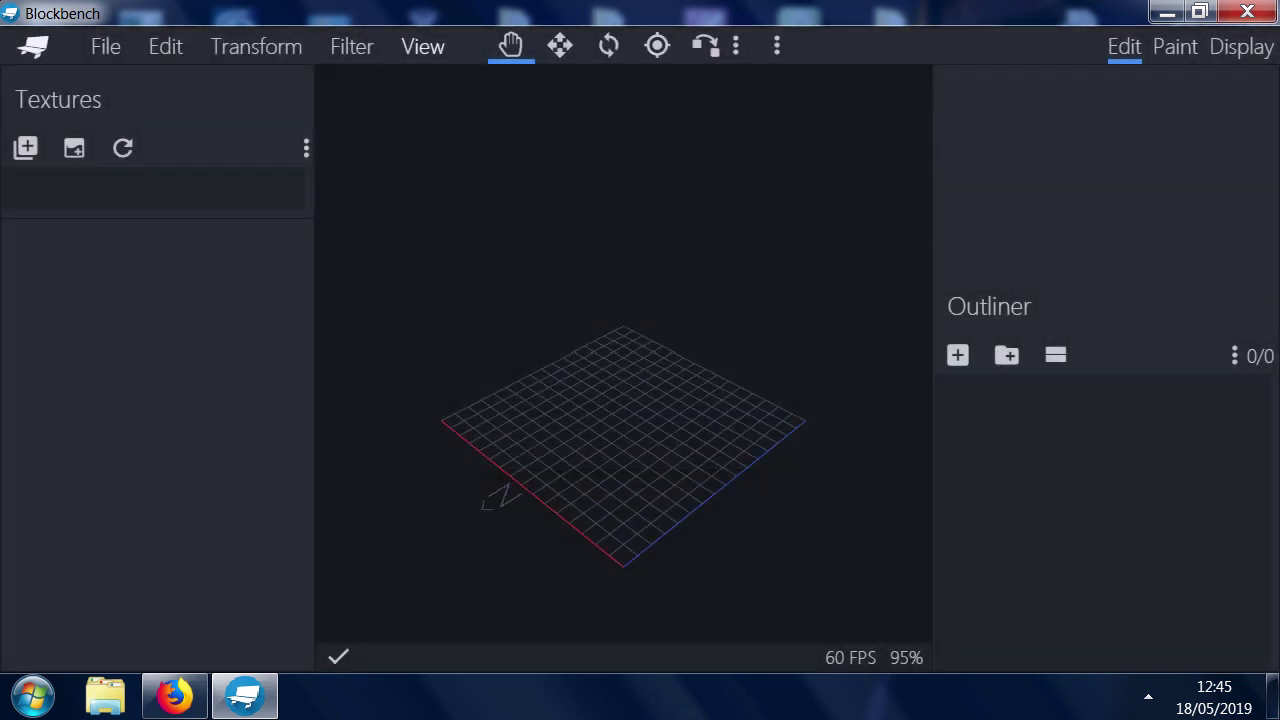
- Generate a player statue using the Steve (Classic) model with the second layer enabled
{"action": "left_click", "coordinate": [352, 46]}
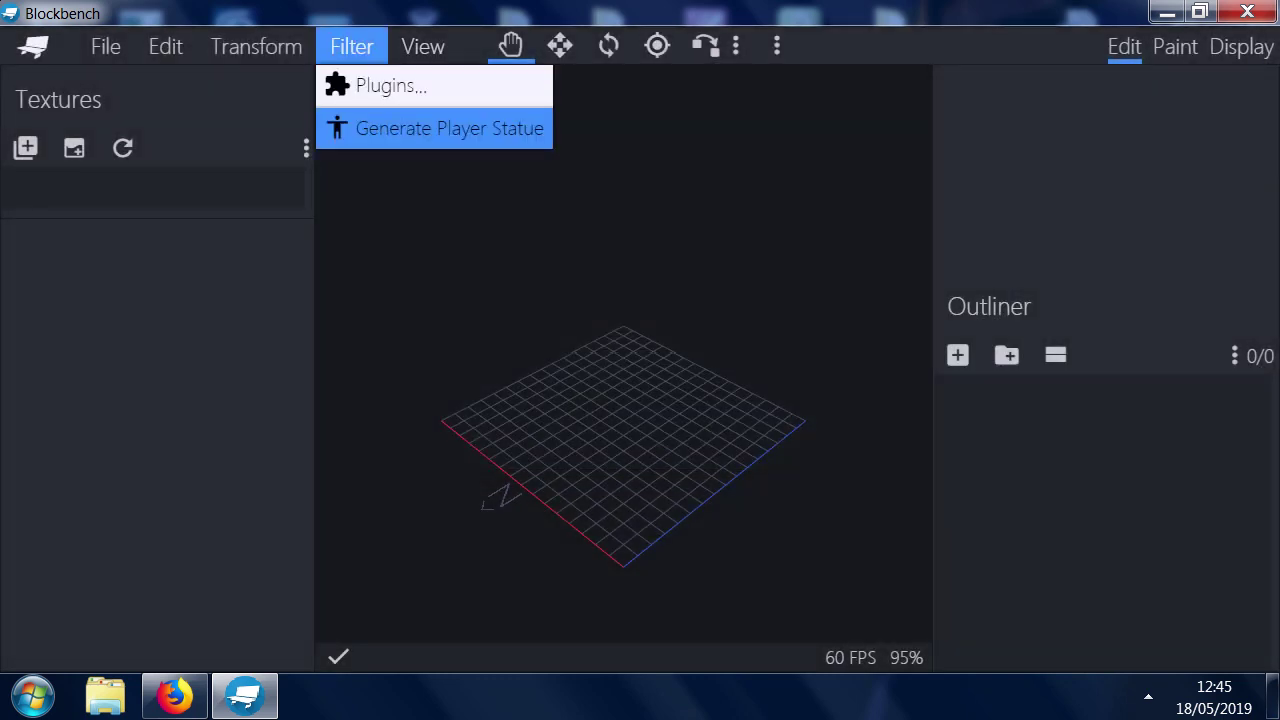
{"action": "left_click", "coordinate": [440, 128]}
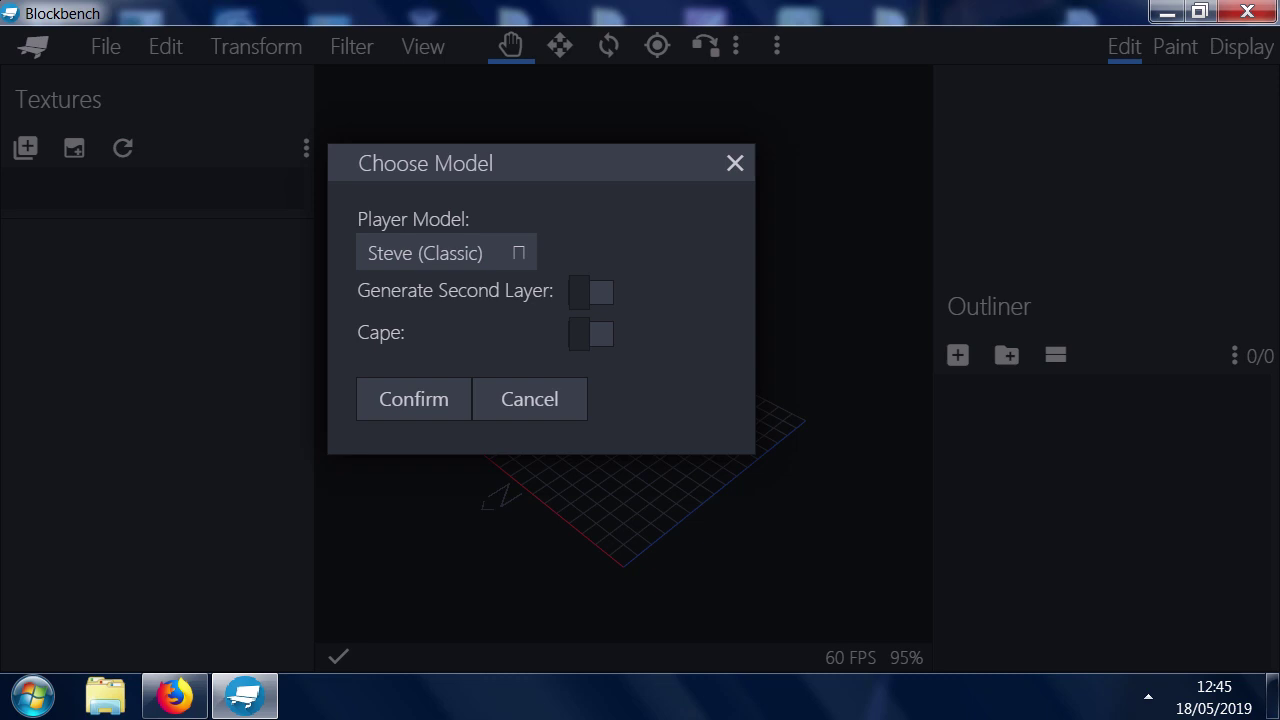
{"action": "left_click", "coordinate": [590, 291]}
{"action": "left_click", "coordinate": [414, 399]}
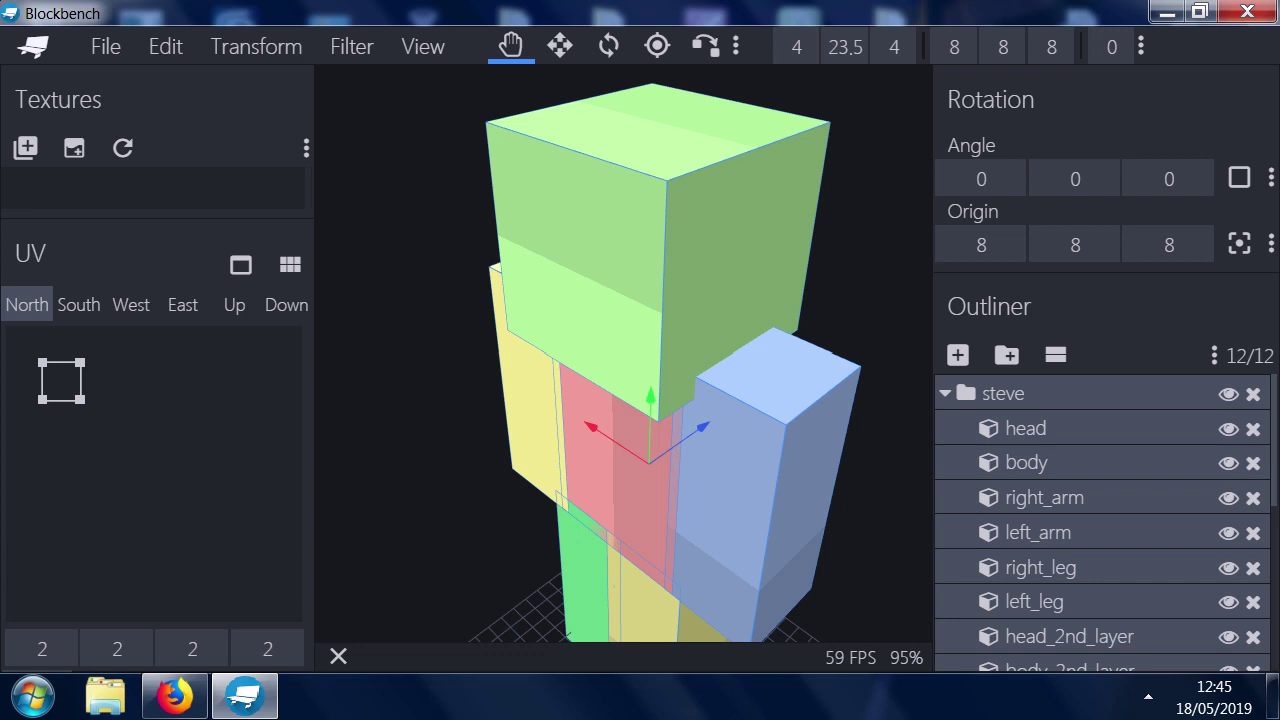
- Examine the statue from several sides and the UV areas of the south, east and up faces of head_2nd_layer
{"action": "left_click_drag", "start_coordinate": [430, 420], "coordinate": [108, 392]}
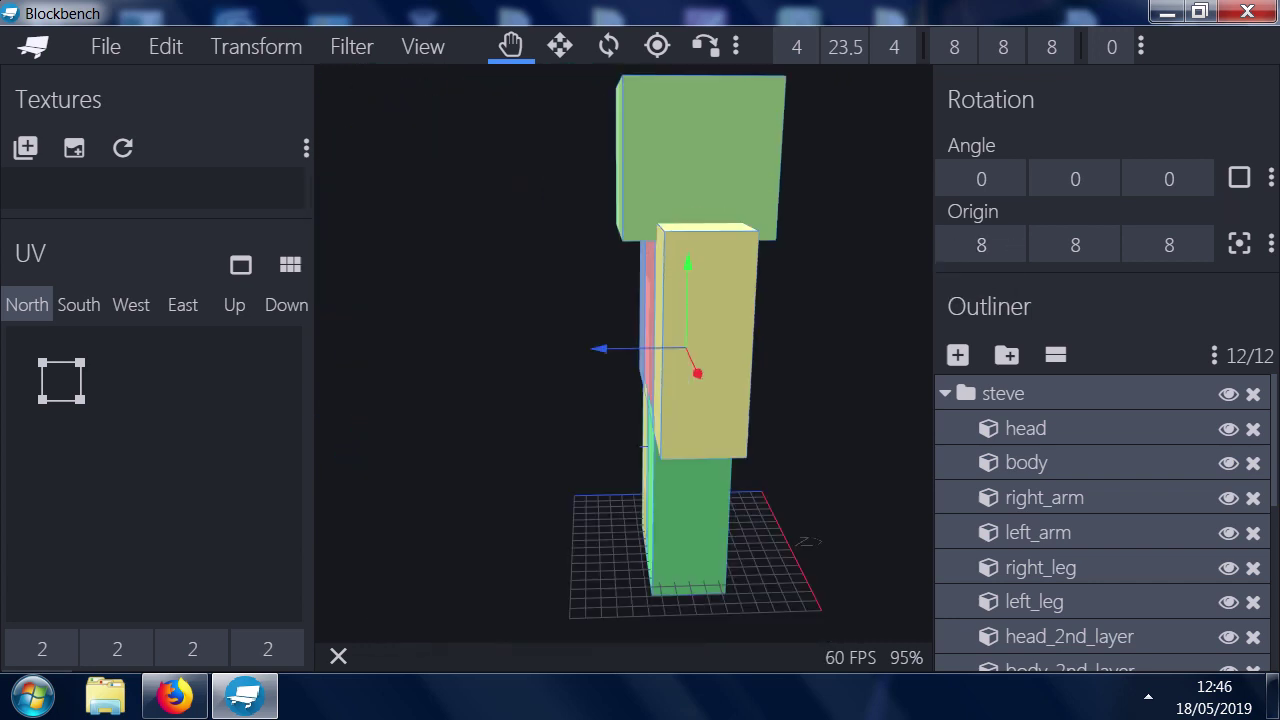
{"action": "left_click_drag", "start_coordinate": [450, 400], "coordinate": [512, 410]}
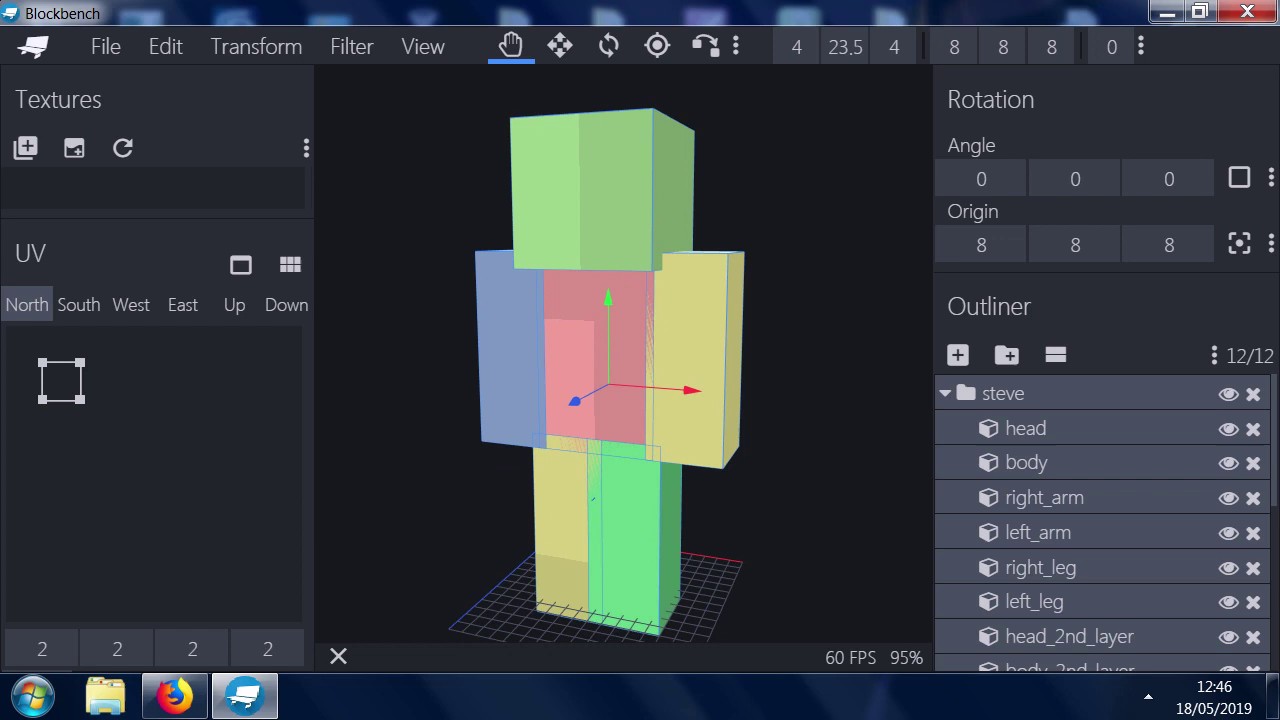
{"action": "left_click", "coordinate": [1025, 428]}
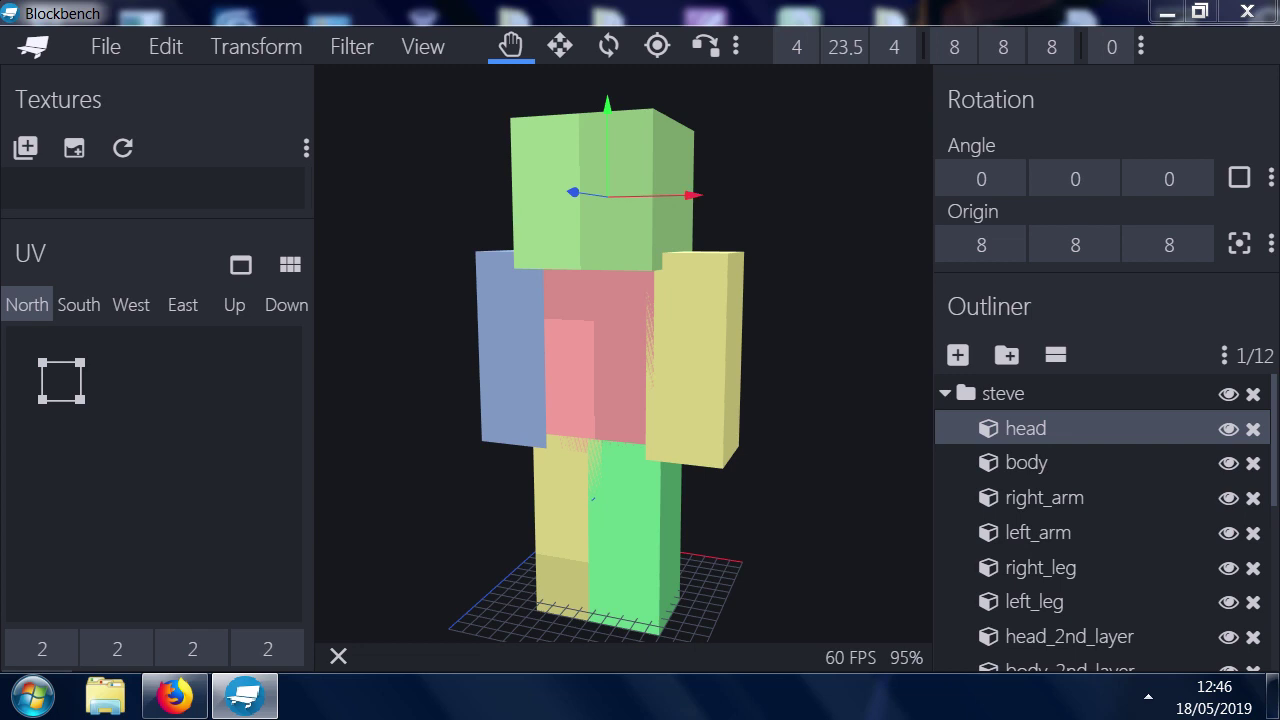
{"action": "left_click", "coordinate": [585, 215]}
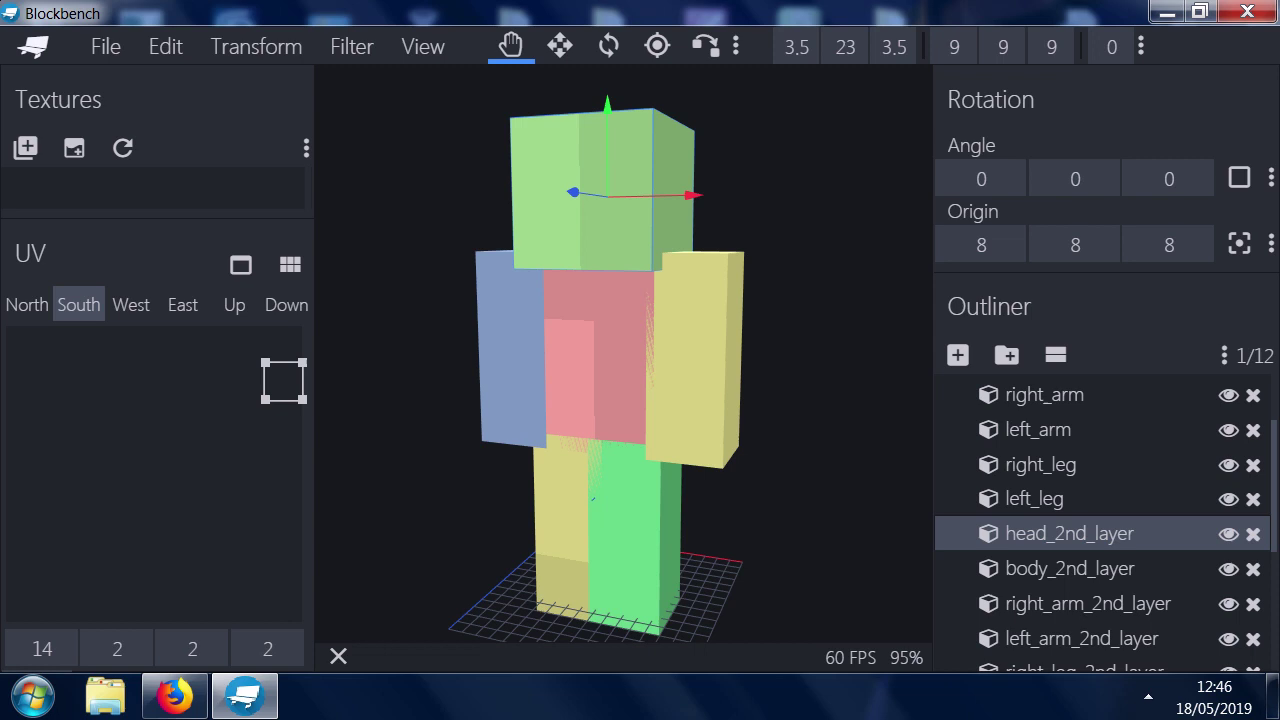
{"action": "left_click_drag", "start_coordinate": [860, 240], "coordinate": [761, 247]}
{"action": "left_click", "coordinate": [740, 212]}
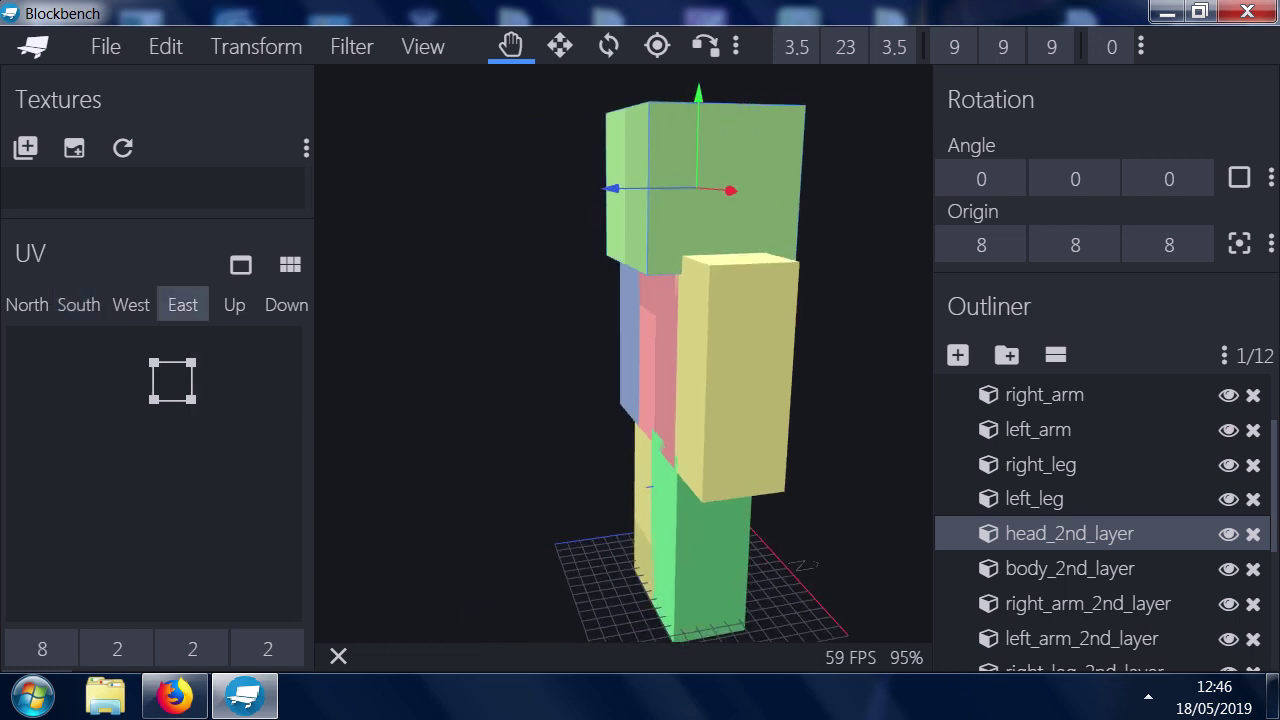
{"action": "left_click_drag", "start_coordinate": [850, 300], "coordinate": [802, 393]}
{"action": "left_click", "coordinate": [775, 235]}
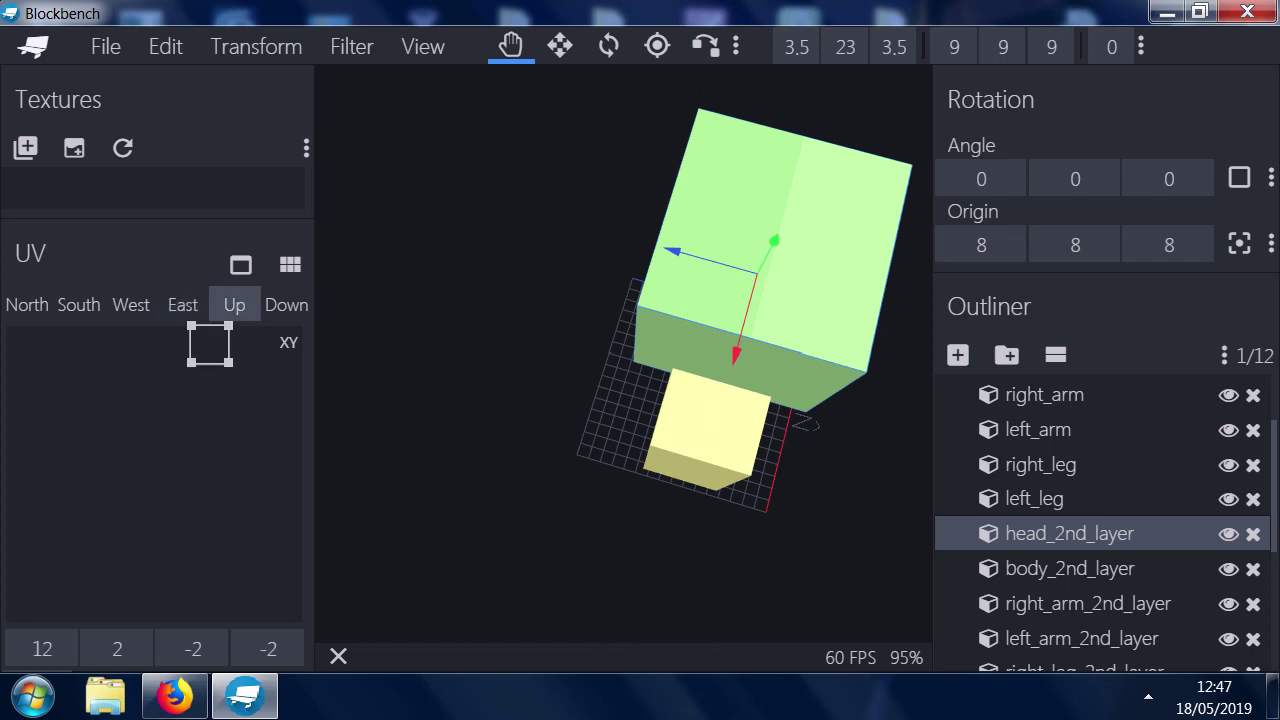
{"action": "left_click_drag", "start_coordinate": [780, 420], "coordinate": [869, 326]}
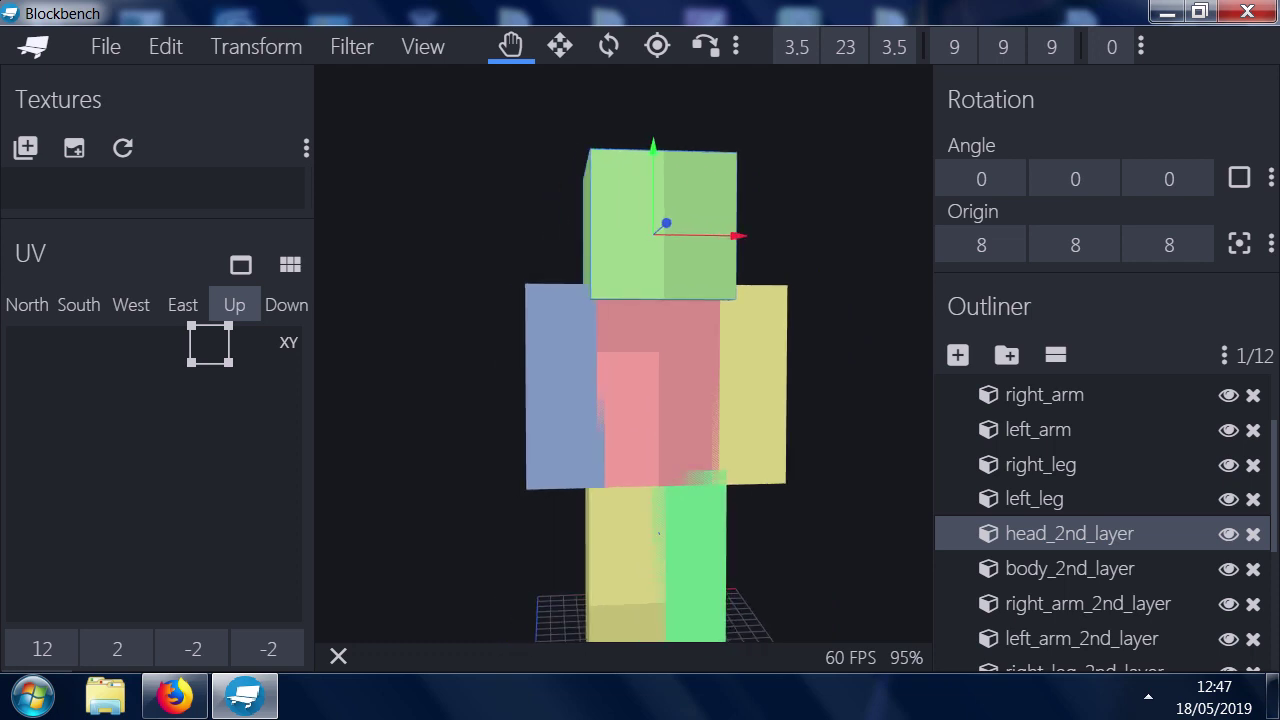
{"action": "left_click", "coordinate": [693, 255]}
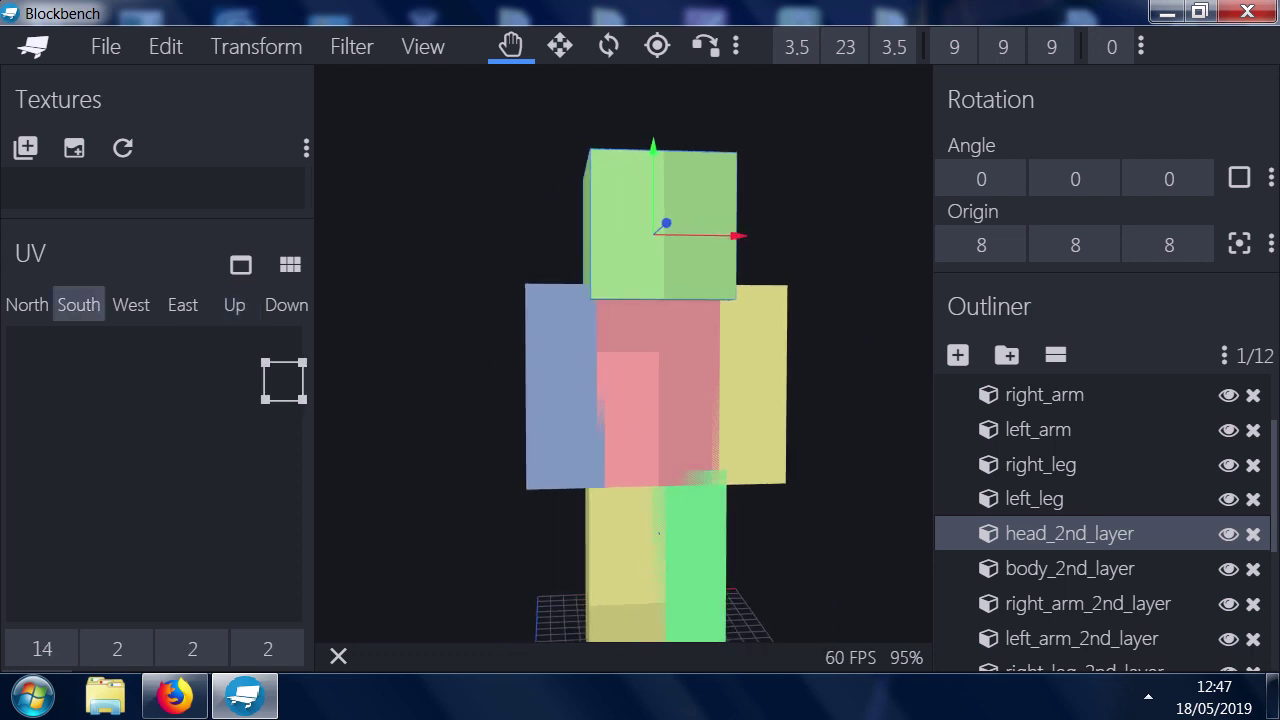
- Import steve.png from the minecraft/textures/entity folder as a texture
{"action": "left_click", "coordinate": [25, 147]}
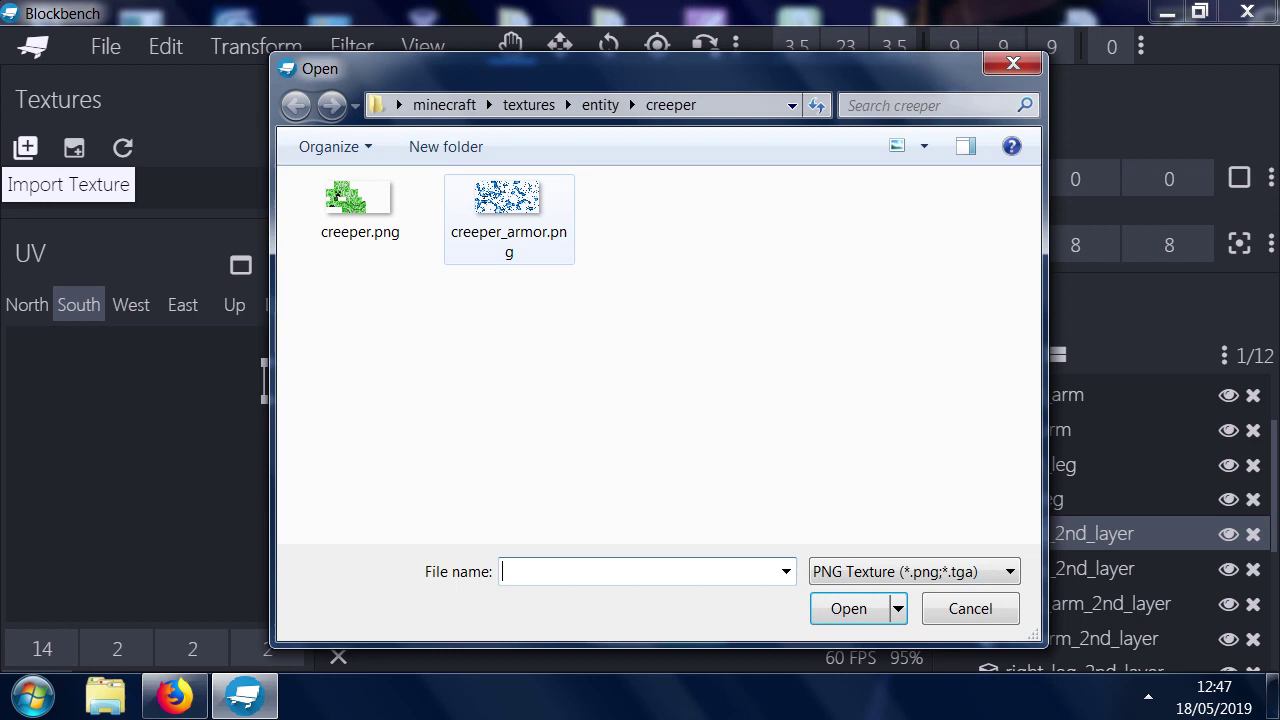
{"action": "left_click", "coordinate": [600, 105]}
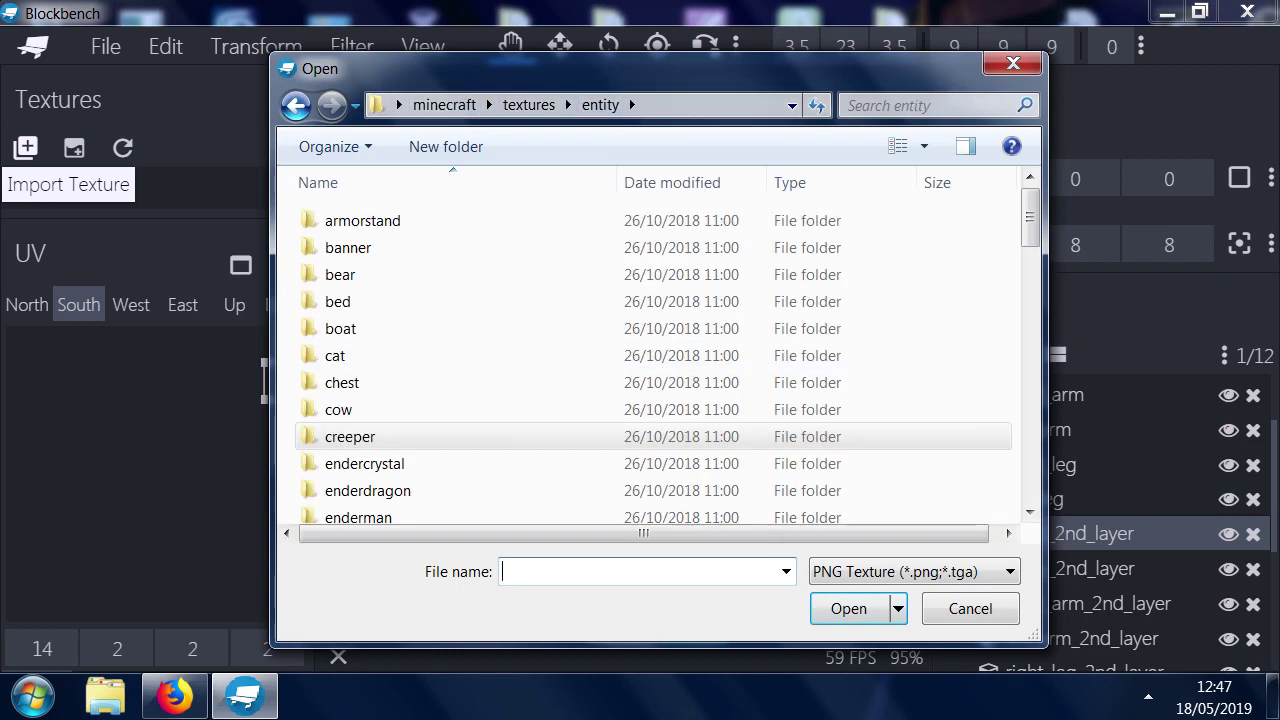
{"action": "scroll", "coordinate": [650, 360], "scroll_direction": "down", "scroll_amount": 13}
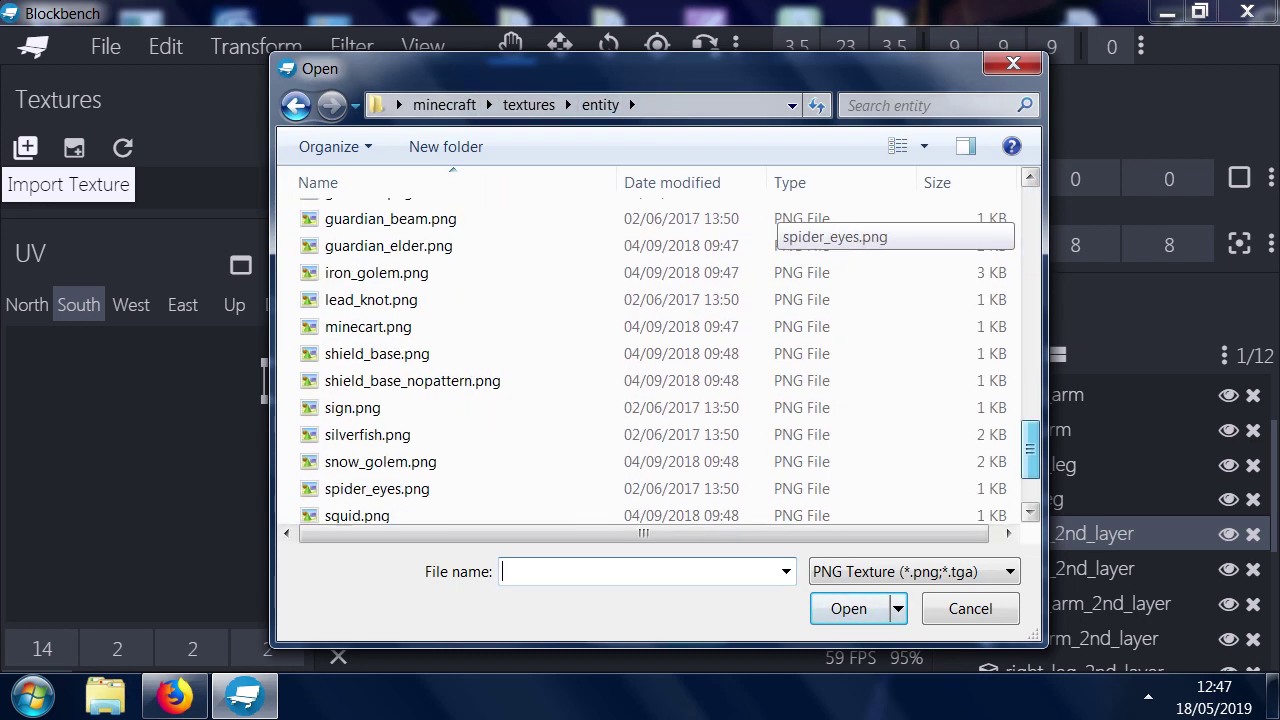
{"action": "scroll", "coordinate": [650, 360], "scroll_direction": "up", "scroll_amount": 7}
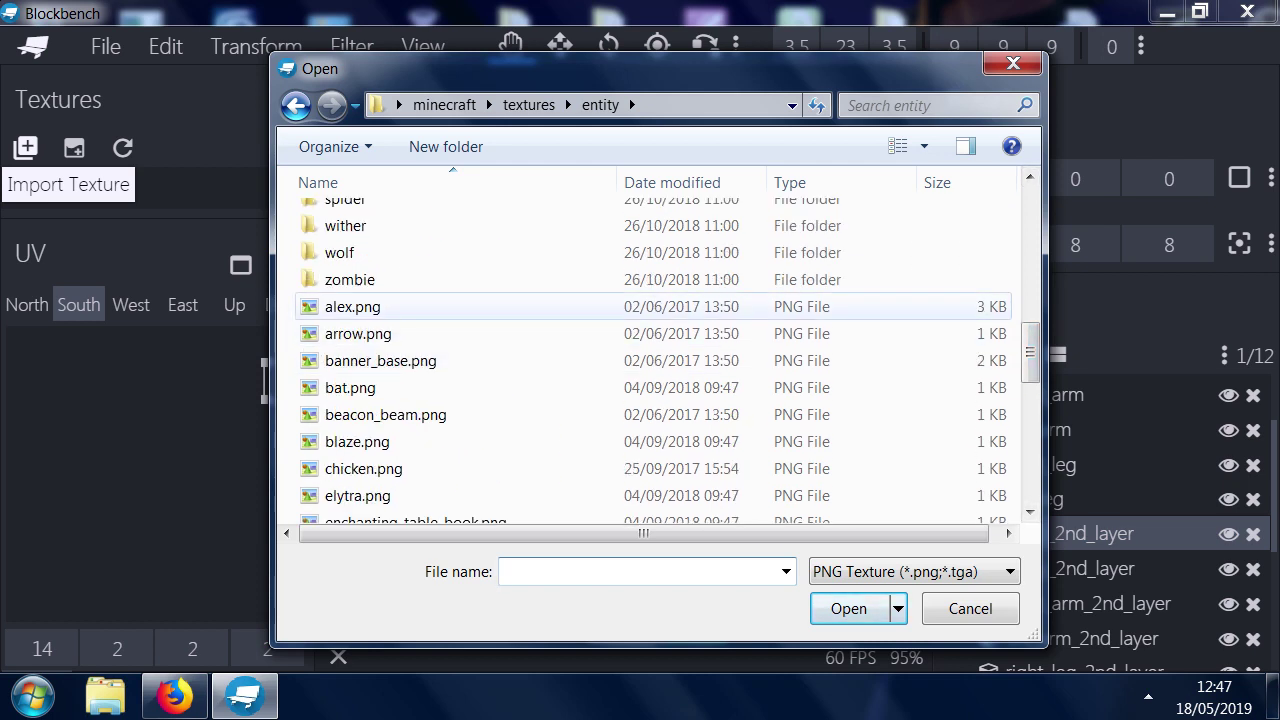
{"action": "scroll", "coordinate": [650, 360], "scroll_direction": "down", "scroll_amount": 6}
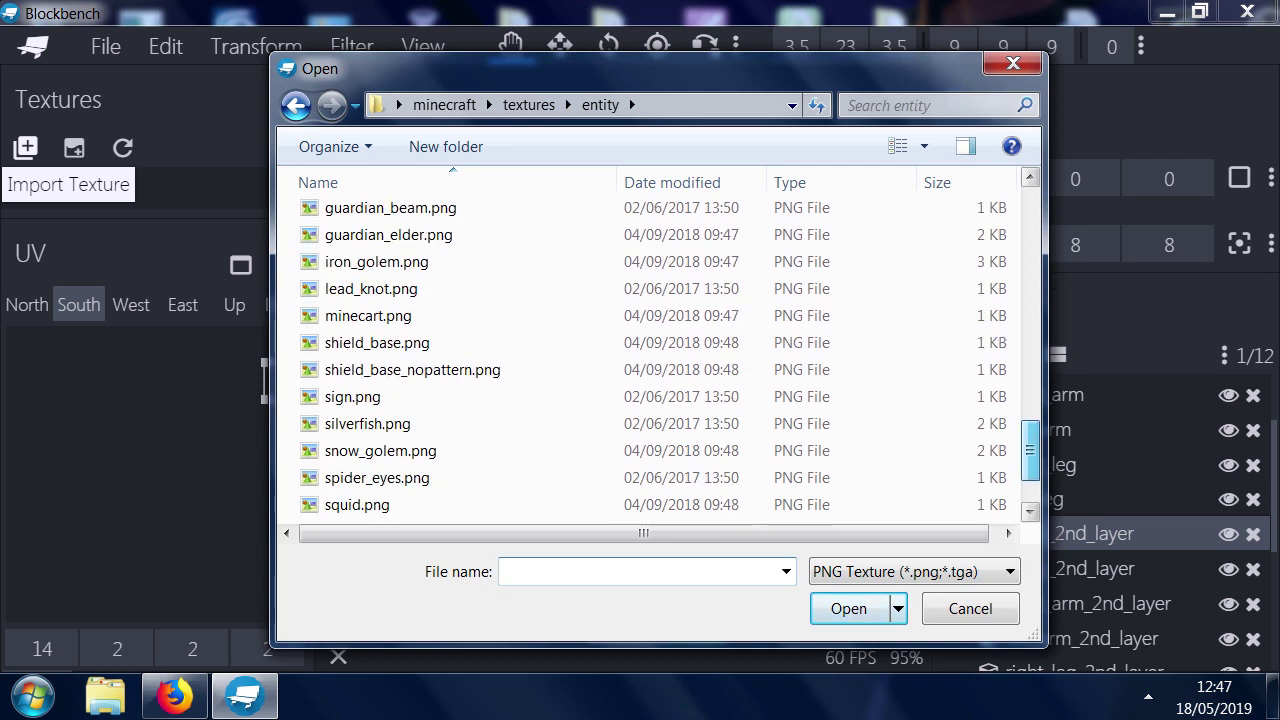
{"action": "scroll", "coordinate": [470, 470], "scroll_direction": "down", "scroll_amount": 1}
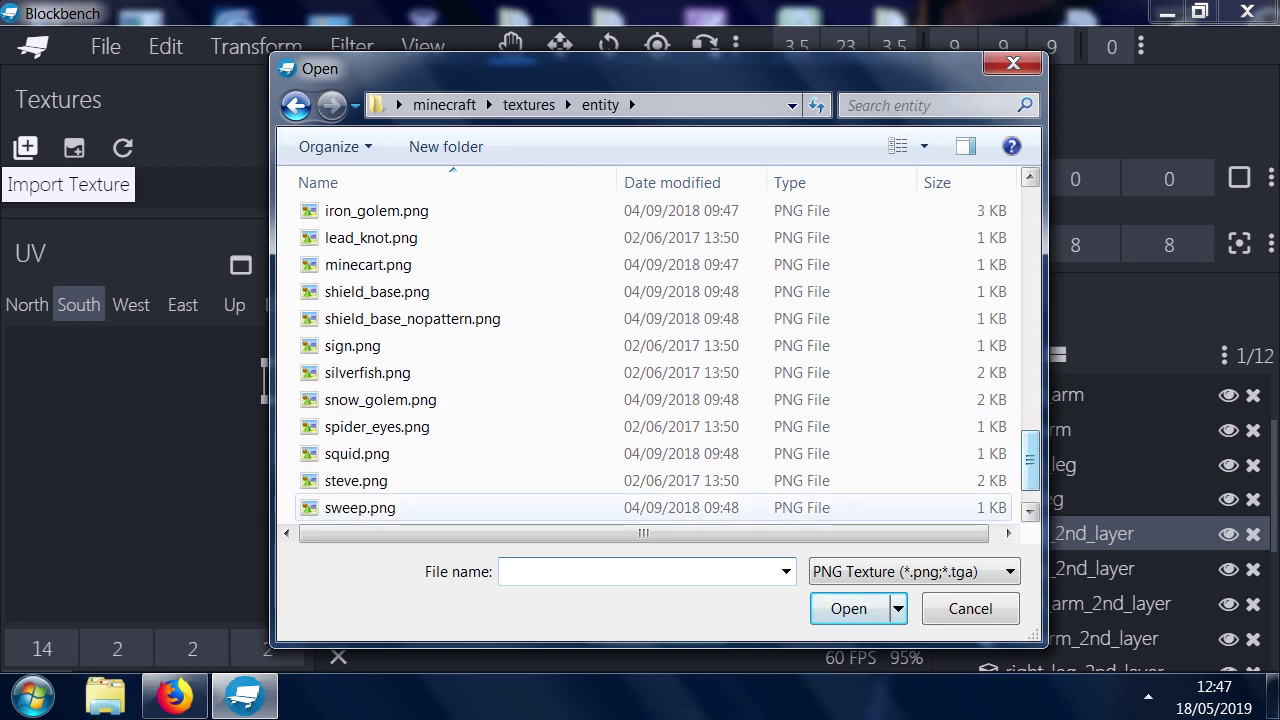
{"action": "double_click", "coordinate": [470, 478]}
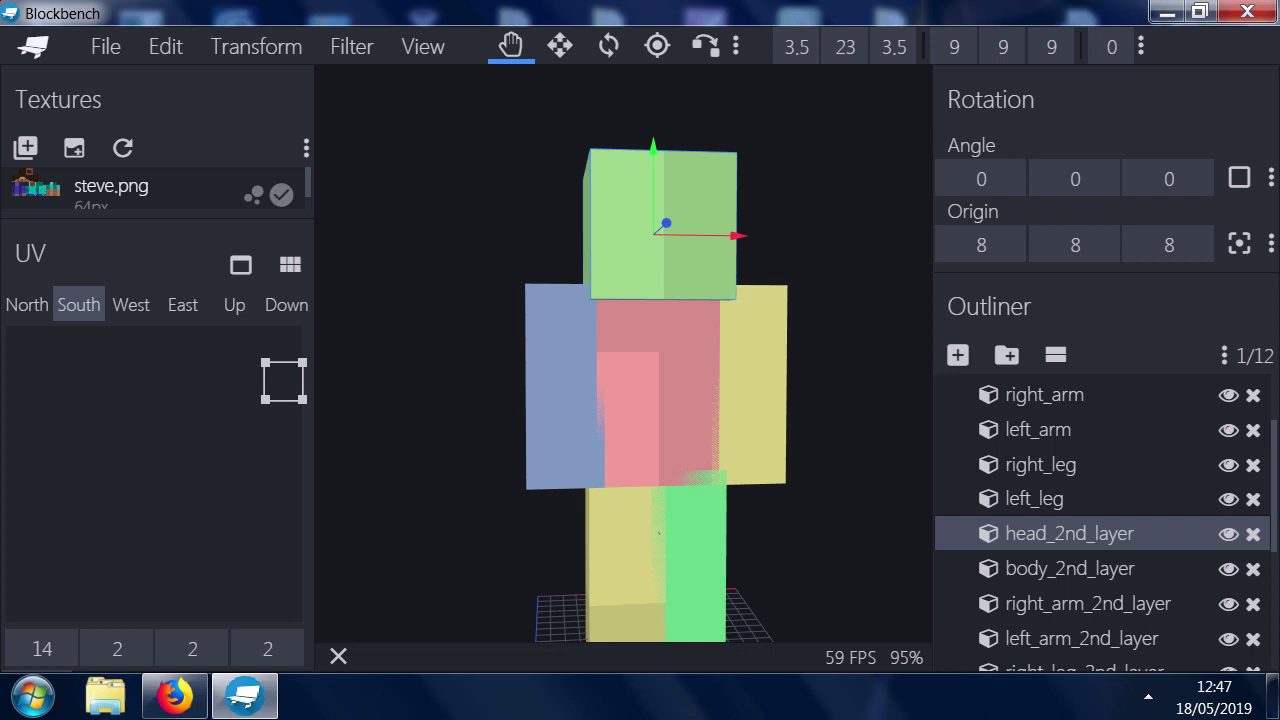
- Apply the steve.png texture to the faces of head_2nd_layer
{"action": "mouse_move", "coordinate": [314, 190]}
{"action": "left_mouse_down"}
{"action": "mouse_move", "coordinate": [301, 190]}
{"action": "mouse_move", "coordinate": [325, 196]}
{"action": "left_mouse_up"}
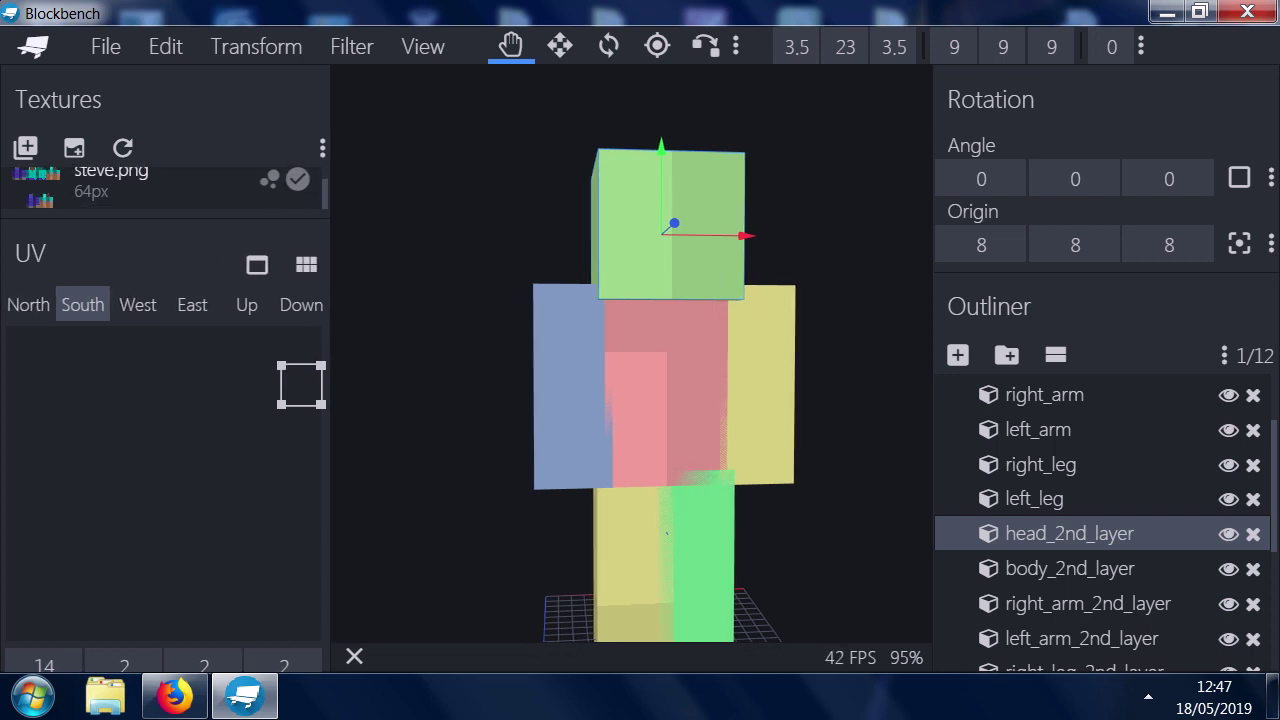
{"action": "right_click", "coordinate": [110, 186]}
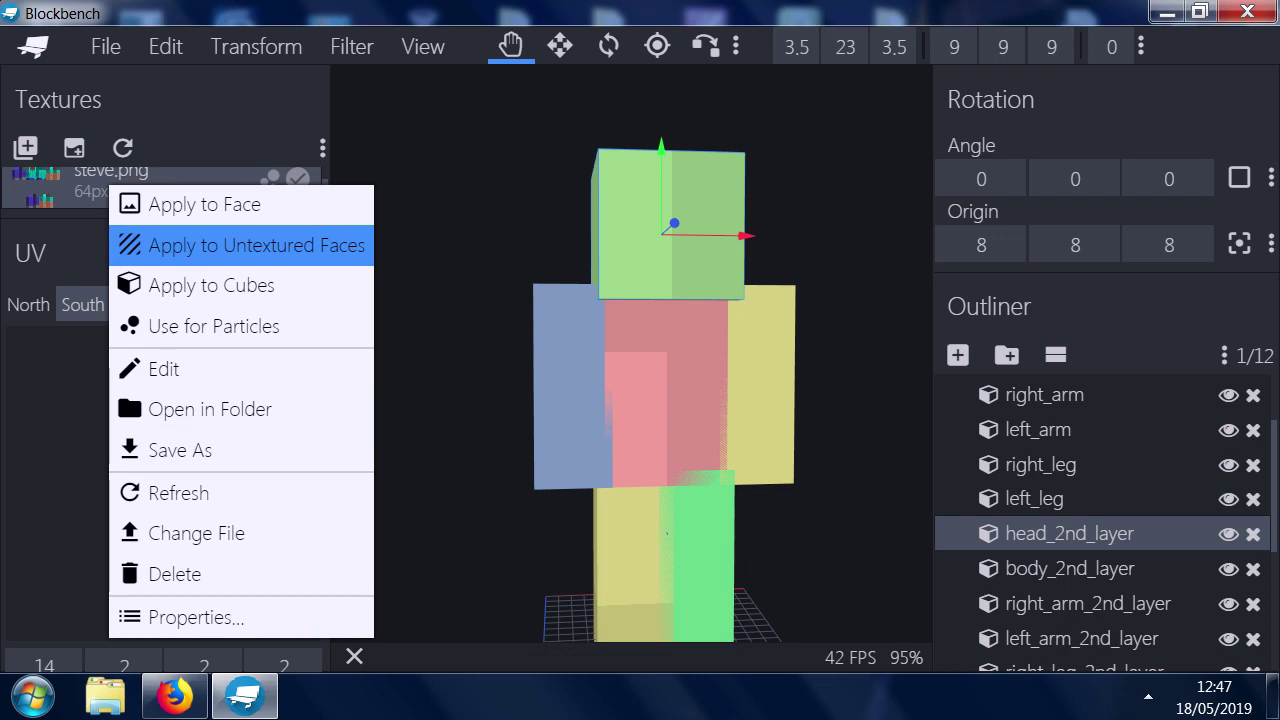
{"action": "left_click", "coordinate": [257, 245]}
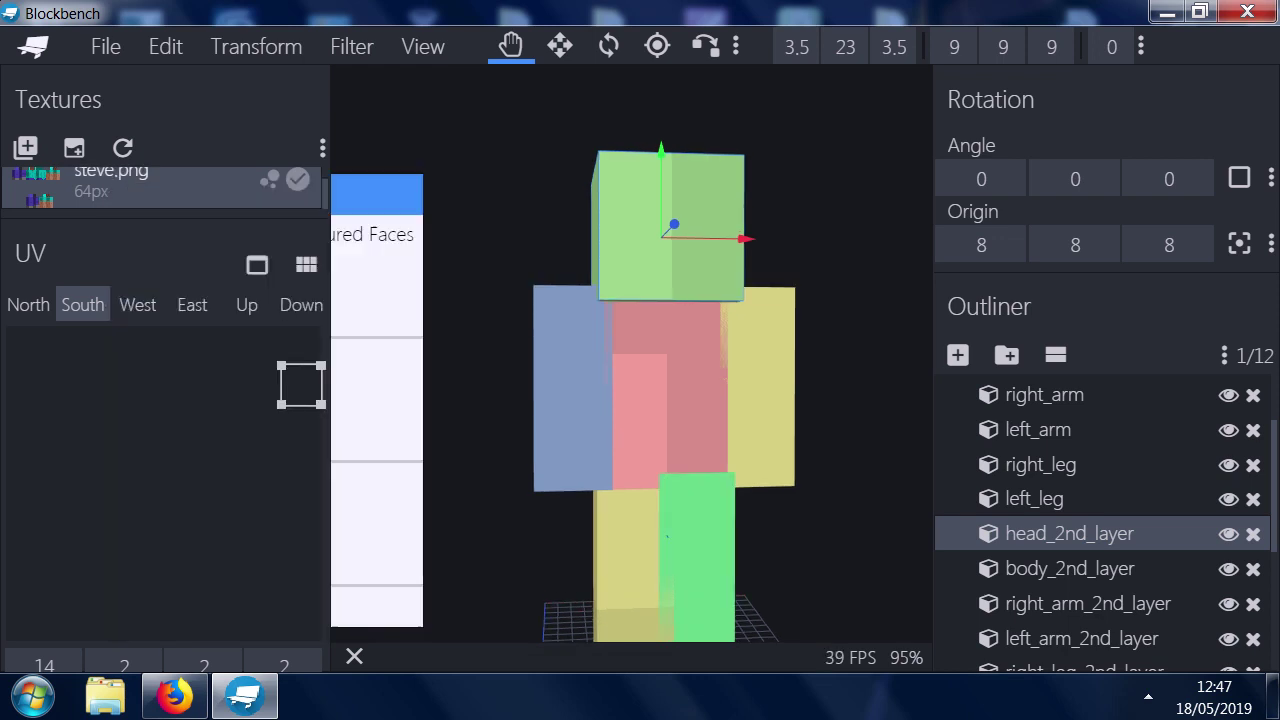
{"action": "right_click", "coordinate": [157, 180]}
{"action": "left_click", "coordinate": [220, 191]}
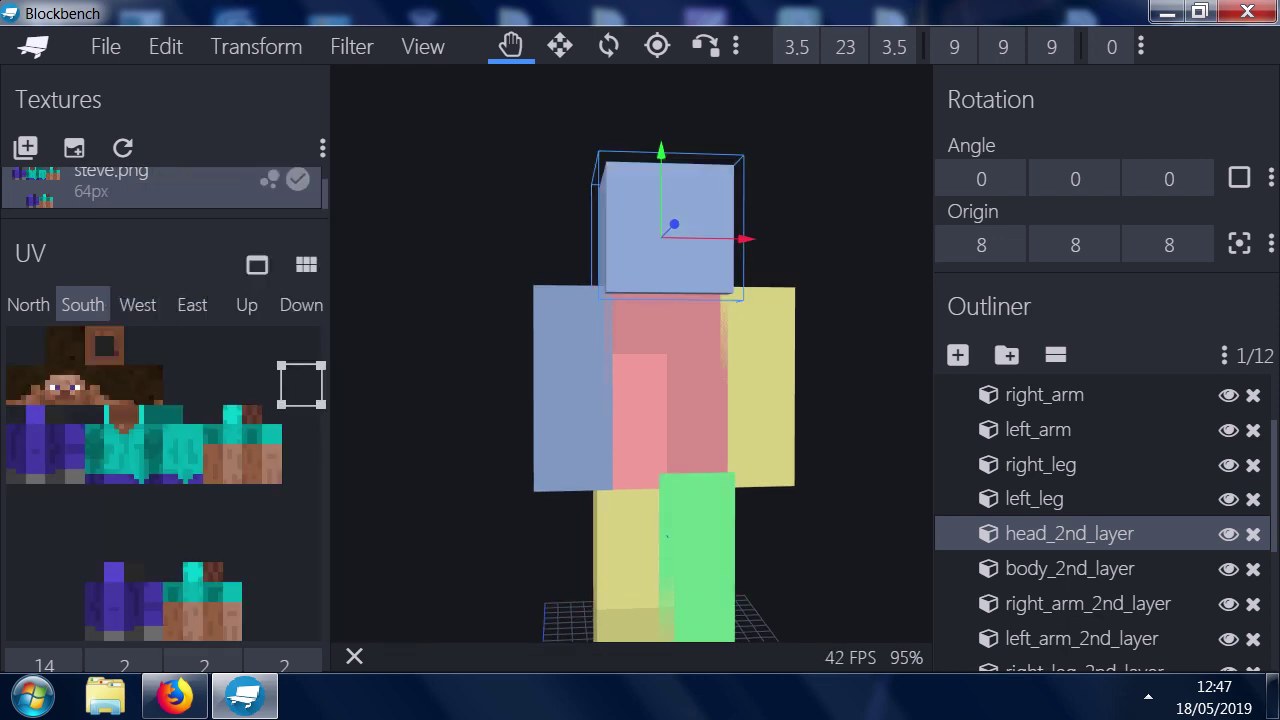
- Select the whole steve group and apply steve.png to all of its untextured faces
{"action": "left_click_drag", "start_coordinate": [400, 520], "coordinate": [878, 536]}
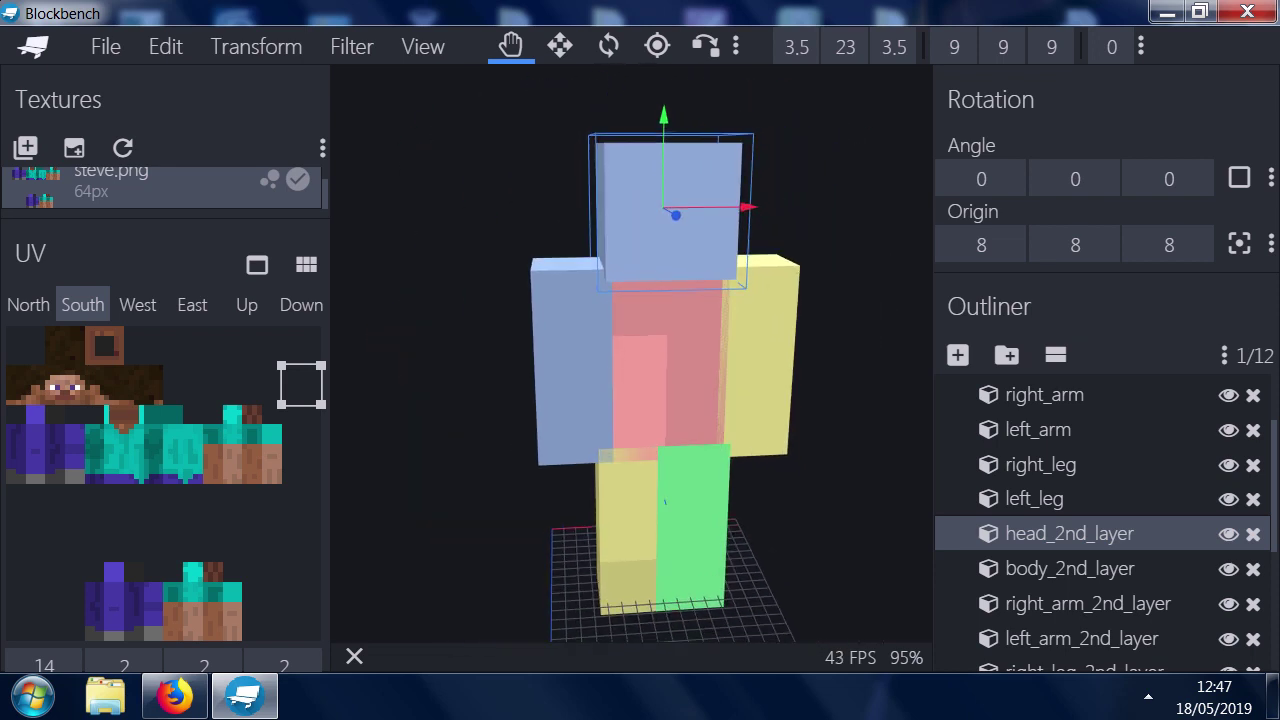
{"action": "key", "text": "v"}
{"action": "scroll", "coordinate": [1100, 520], "scroll_direction": "up", "scroll_amount": 1}
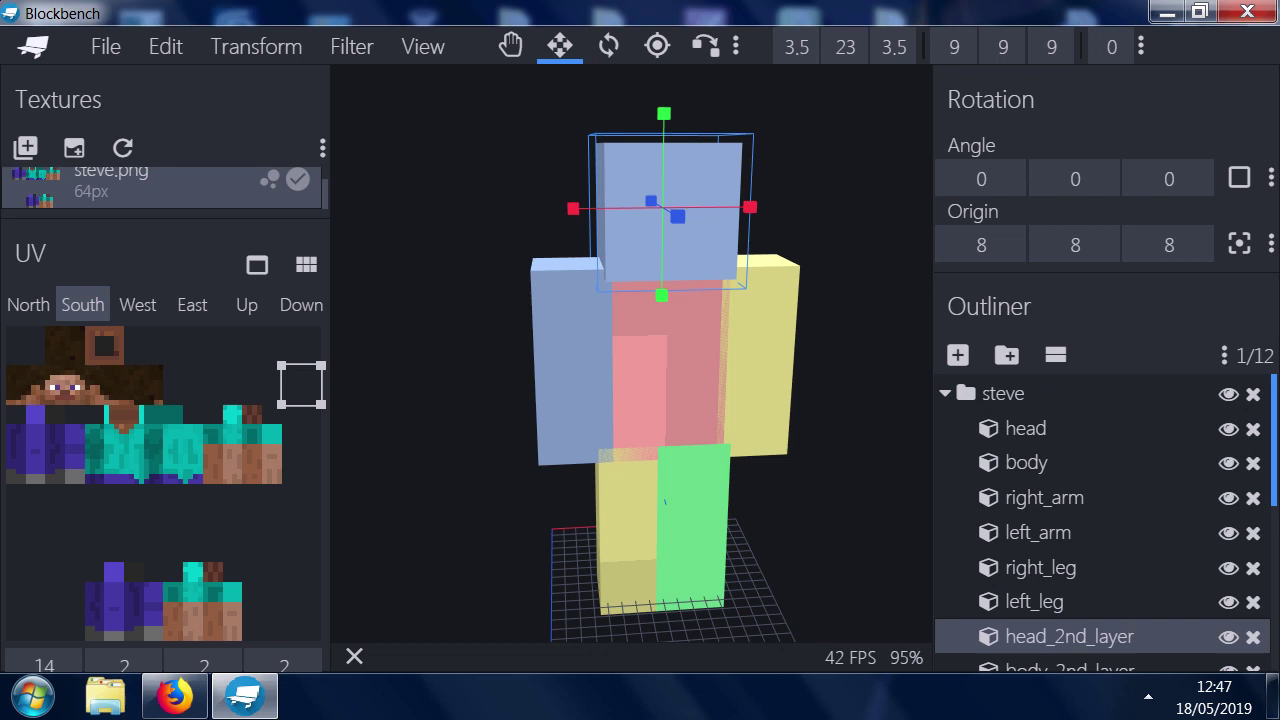
{"action": "double_click", "coordinate": [1003, 393]}
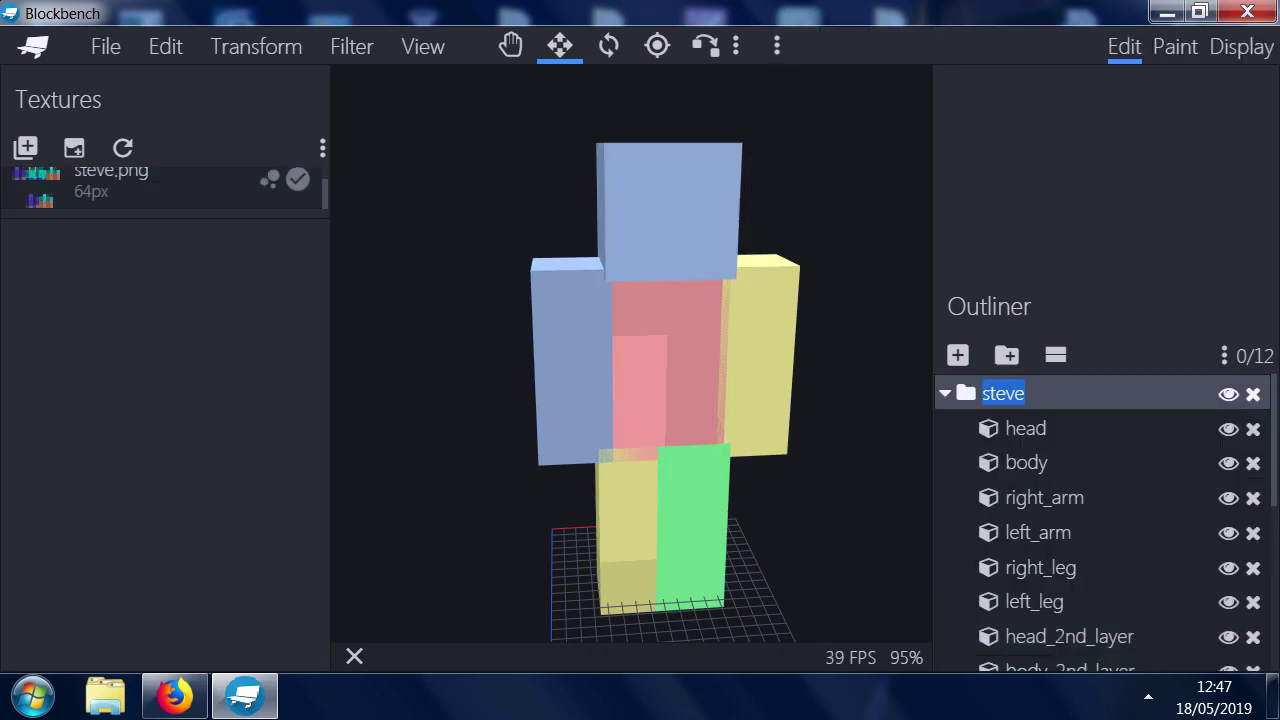
{"action": "key", "text": "Return"}
{"action": "left_click", "coordinate": [1060, 393]}
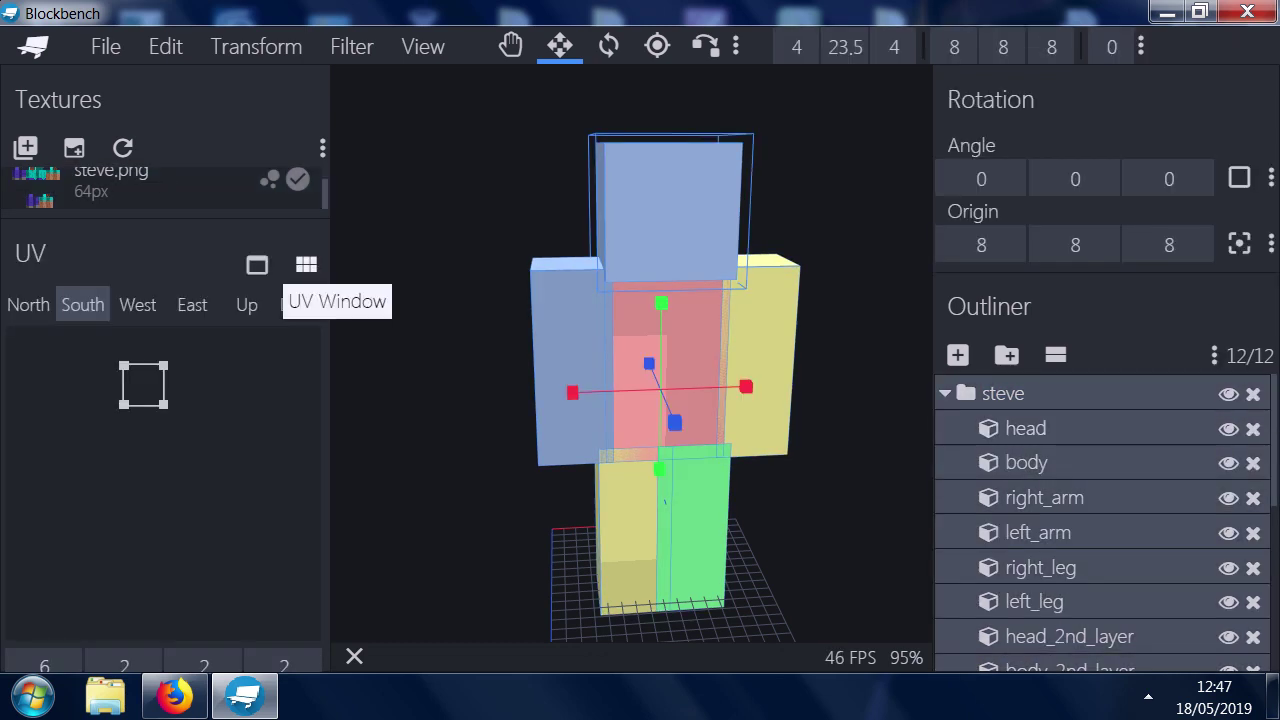
{"action": "right_click", "coordinate": [143, 186]}
{"action": "left_click", "coordinate": [286, 246]}
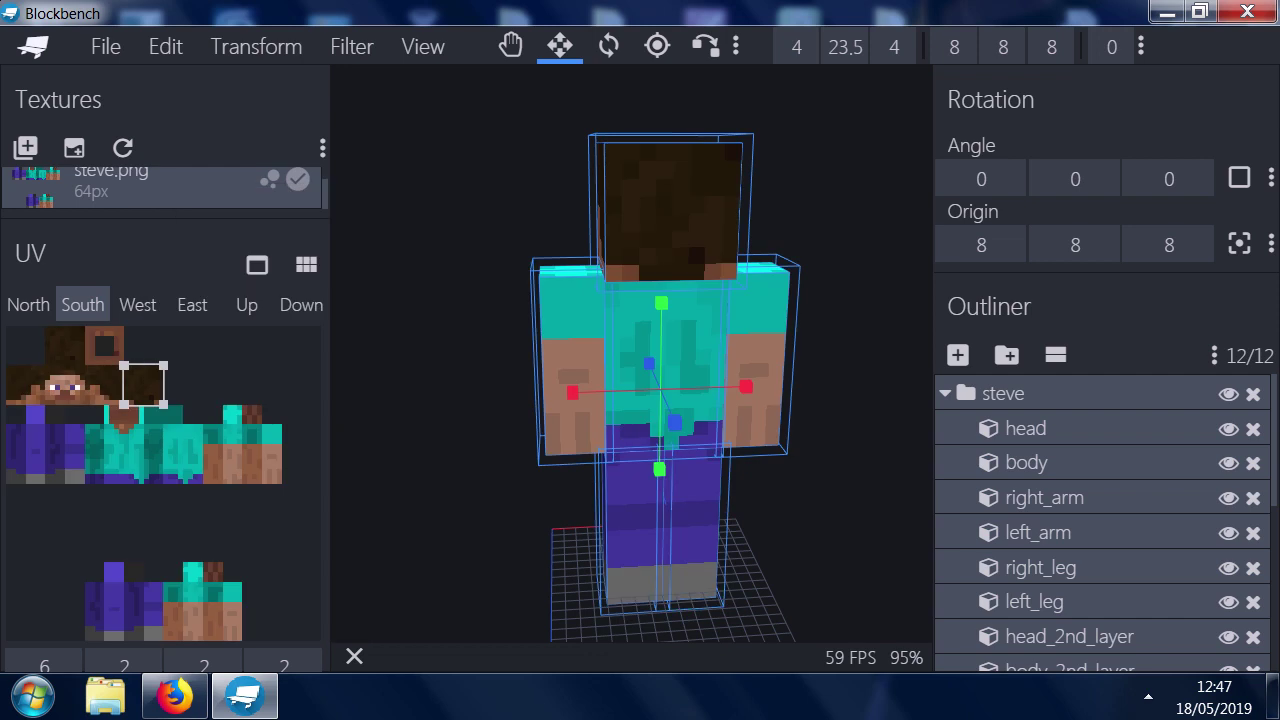
- Hide the head_2nd_layer cube of the textured statue
{"action": "left_click_drag", "start_coordinate": [460, 380], "coordinate": [715, 350]}
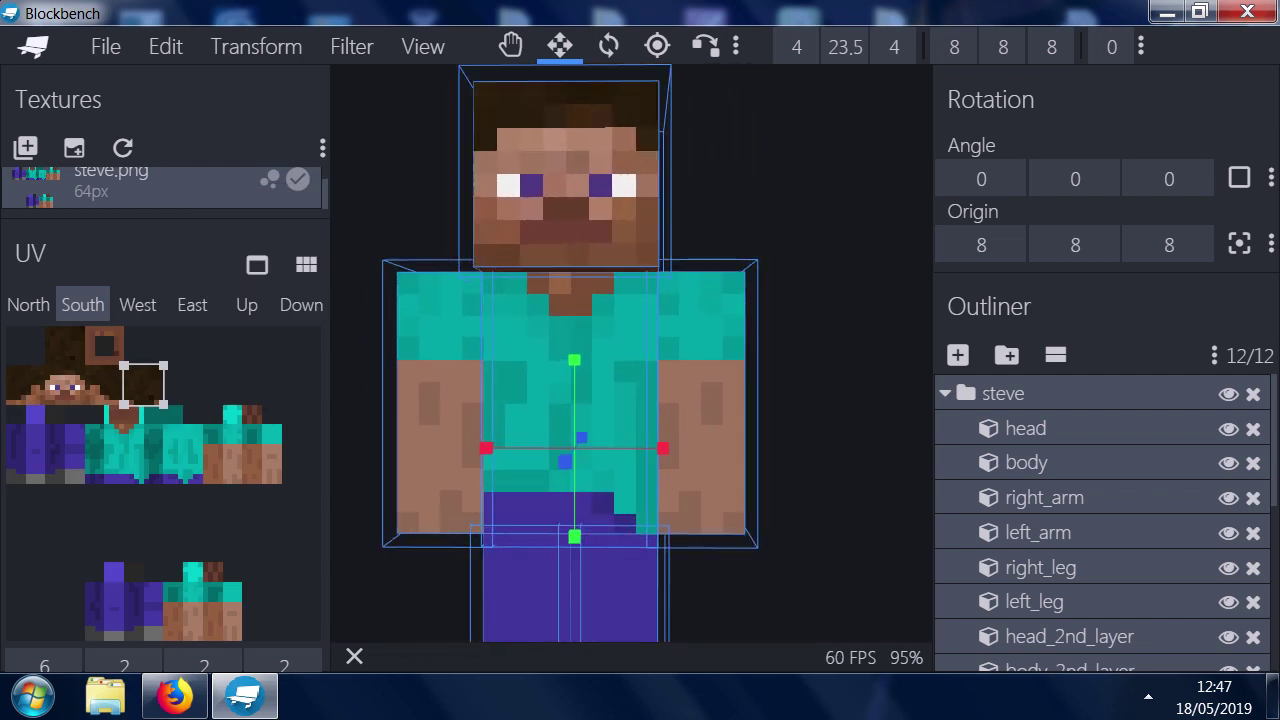
{"action": "mouse_move", "coordinate": [820, 400]}
{"action": "left_mouse_down"}
{"action": "mouse_move", "coordinate": [780, 415]}
{"action": "mouse_move", "coordinate": [842, 420]}
{"action": "mouse_move", "coordinate": [816, 416]}
{"action": "left_mouse_up"}
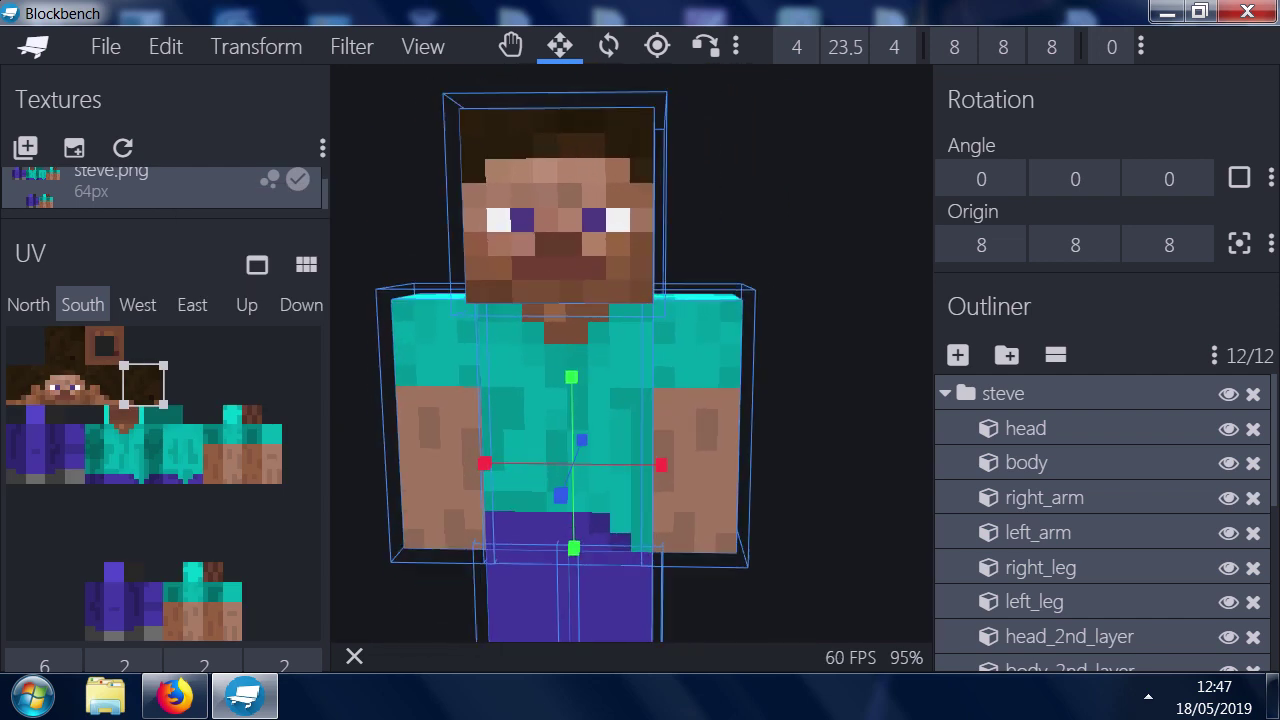
{"action": "right_click_drag", "start_coordinate": [816, 416], "coordinate": [844, 391]}
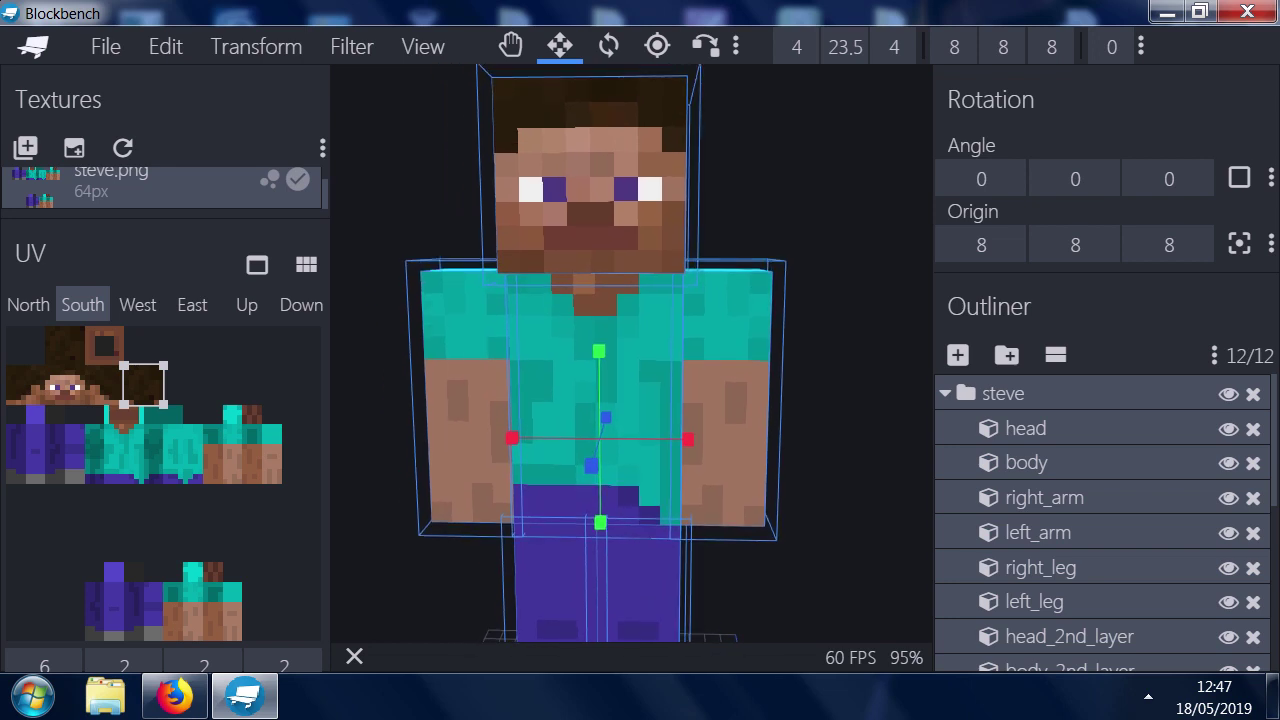
{"action": "mouse_move", "coordinate": [844, 391]}
{"action": "left_mouse_down"}
{"action": "mouse_move", "coordinate": [848, 424]}
{"action": "mouse_move", "coordinate": [853, 399]}
{"action": "left_mouse_up"}
{"action": "right_click_drag", "start_coordinate": [853, 399], "coordinate": [850, 456]}
{"action": "mouse_move", "coordinate": [850, 456]}
{"action": "left_mouse_down"}
{"action": "mouse_move", "coordinate": [726, 446]}
{"action": "mouse_move", "coordinate": [866, 447]}
{"action": "mouse_move", "coordinate": [826, 460]}
{"action": "mouse_move", "coordinate": [834, 447]}
{"action": "mouse_move", "coordinate": [834, 458]}
{"action": "left_mouse_up"}
{"action": "left_click", "coordinate": [515, 235]}
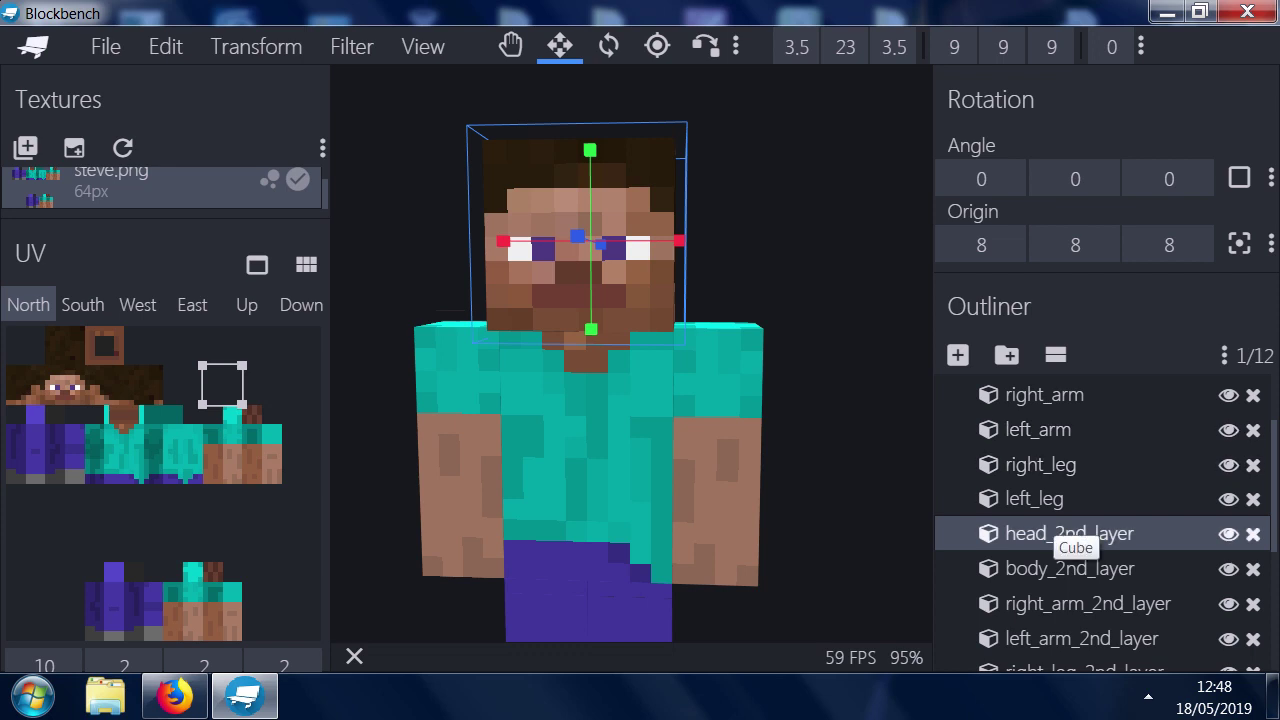
{"action": "right_click", "coordinate": [1045, 533]}
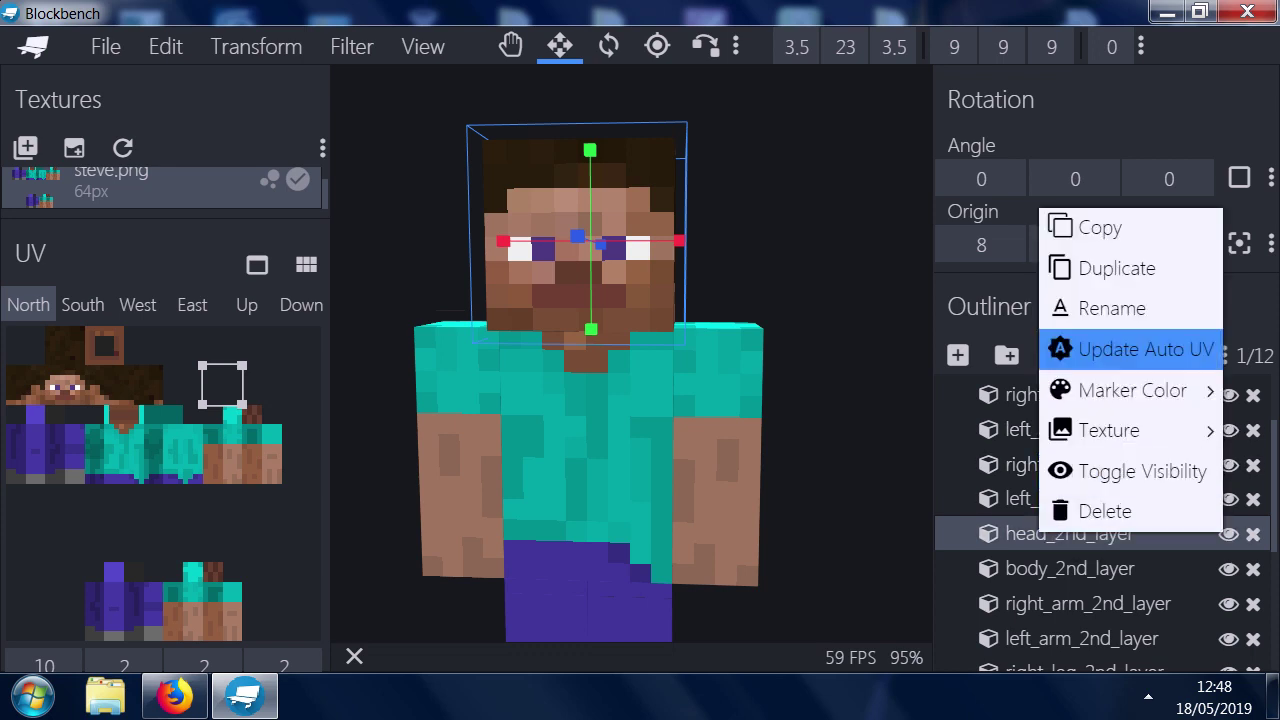
{"action": "mouse_move", "coordinate": [1130, 390]}
{"action": "mouse_move", "coordinate": [1110, 430]}
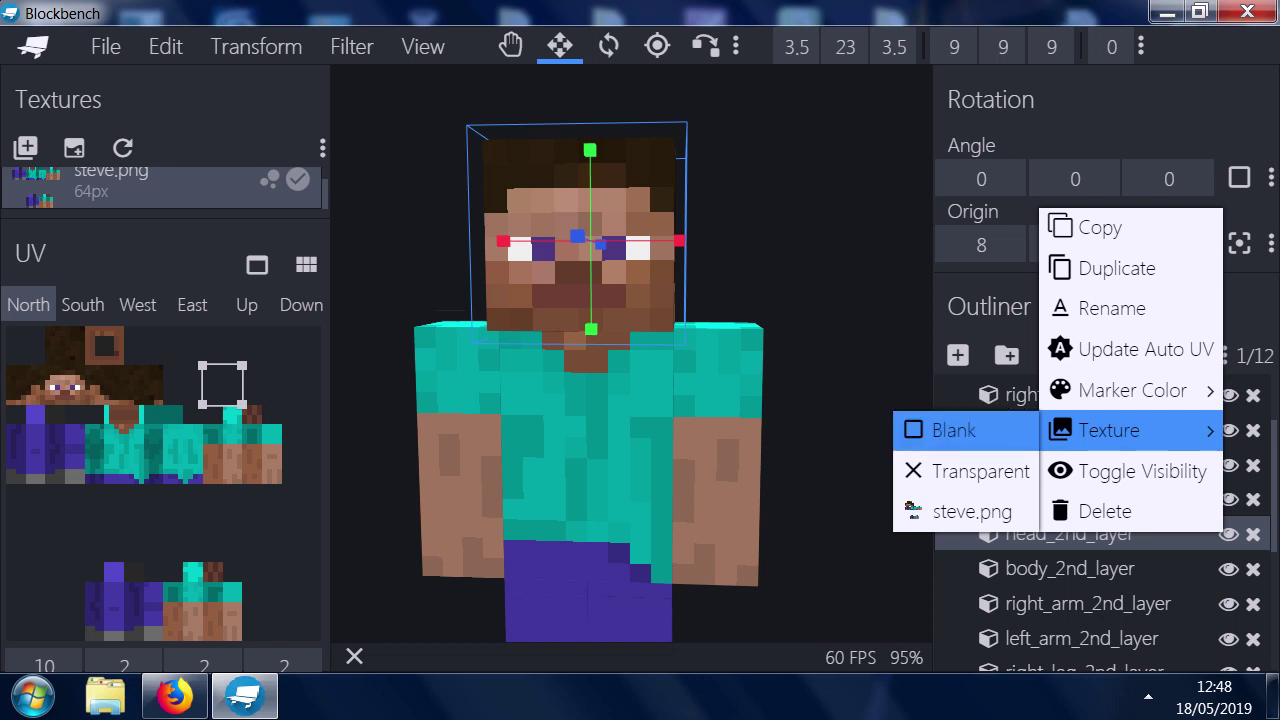
{"action": "left_click", "coordinate": [1140, 471]}
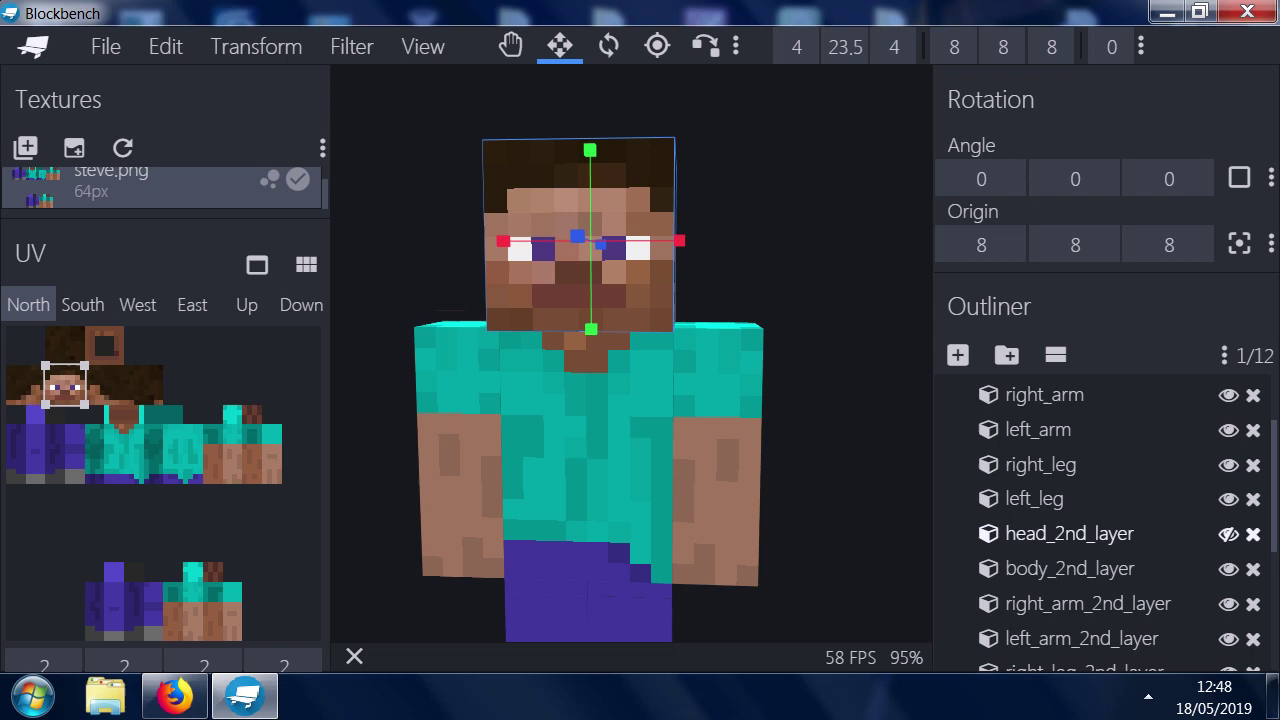
- Hide the head cube and show it again
{"action": "scroll", "coordinate": [1100, 500], "scroll_direction": "up", "scroll_amount": 2}
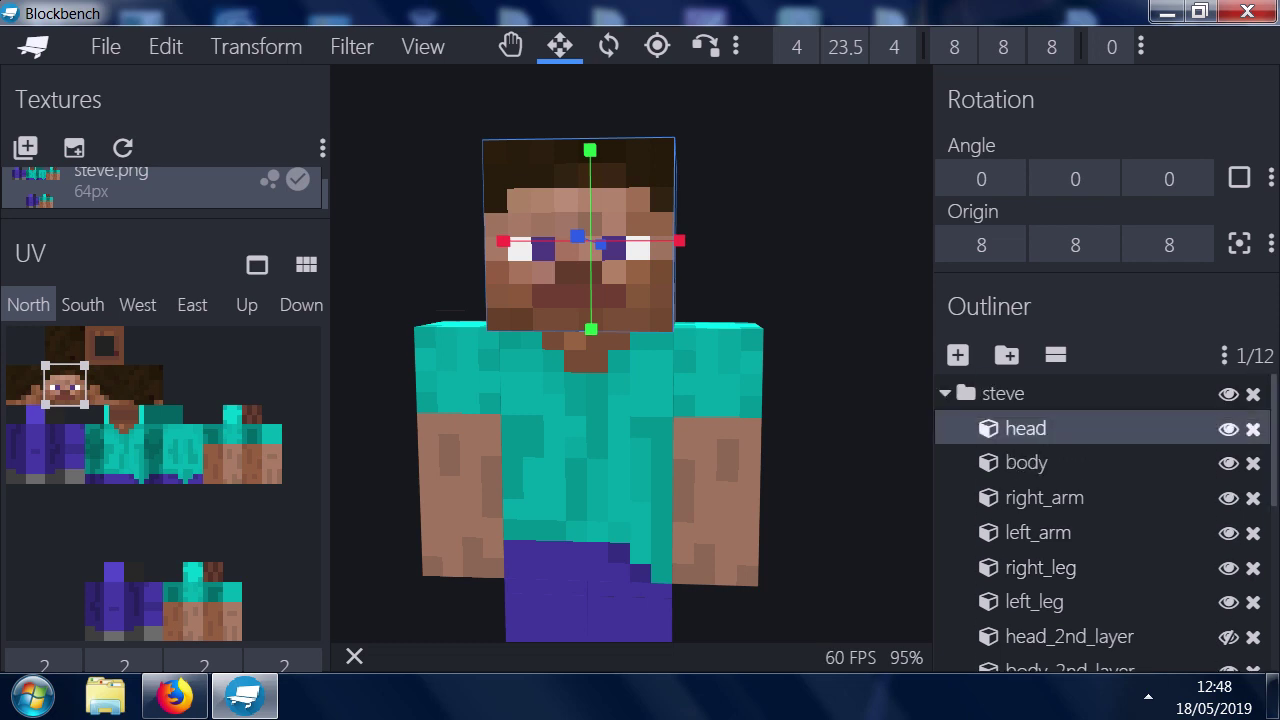
{"action": "right_click", "coordinate": [1030, 428]}
{"action": "left_click", "coordinate": [1100, 363]}
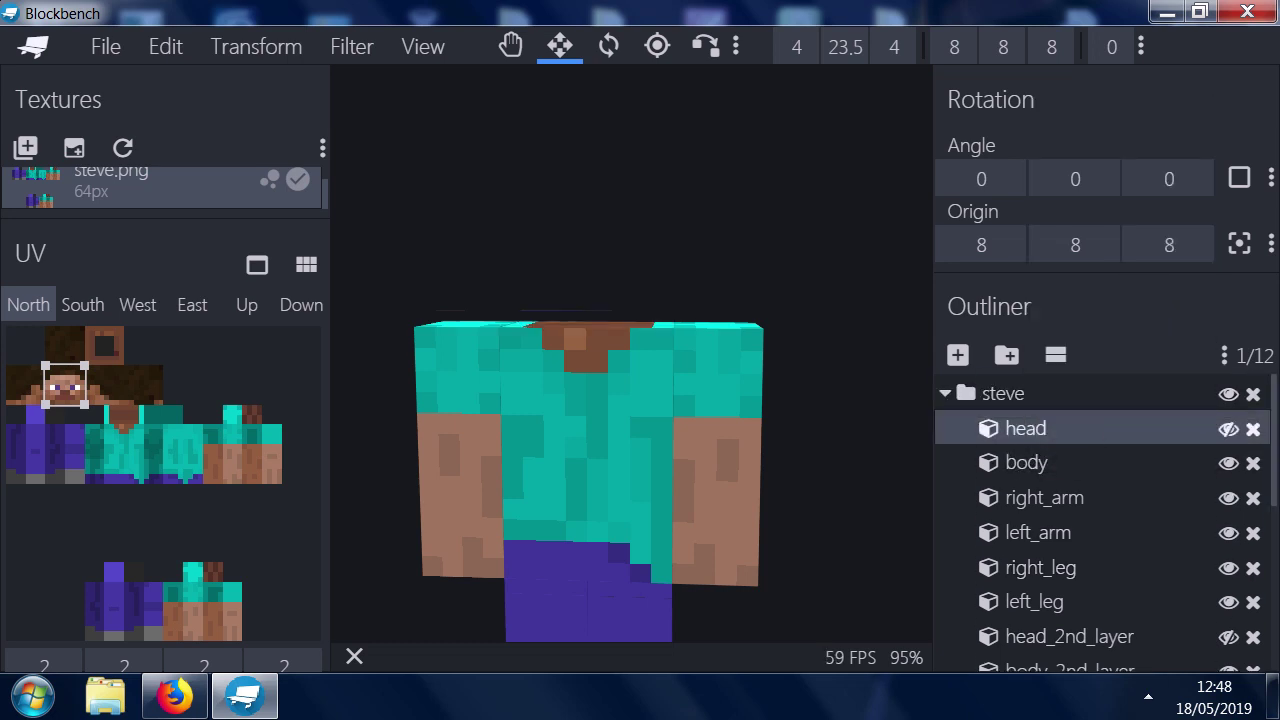
{"action": "right_click", "coordinate": [1030, 430]}
{"action": "left_click", "coordinate": [1100, 371]}
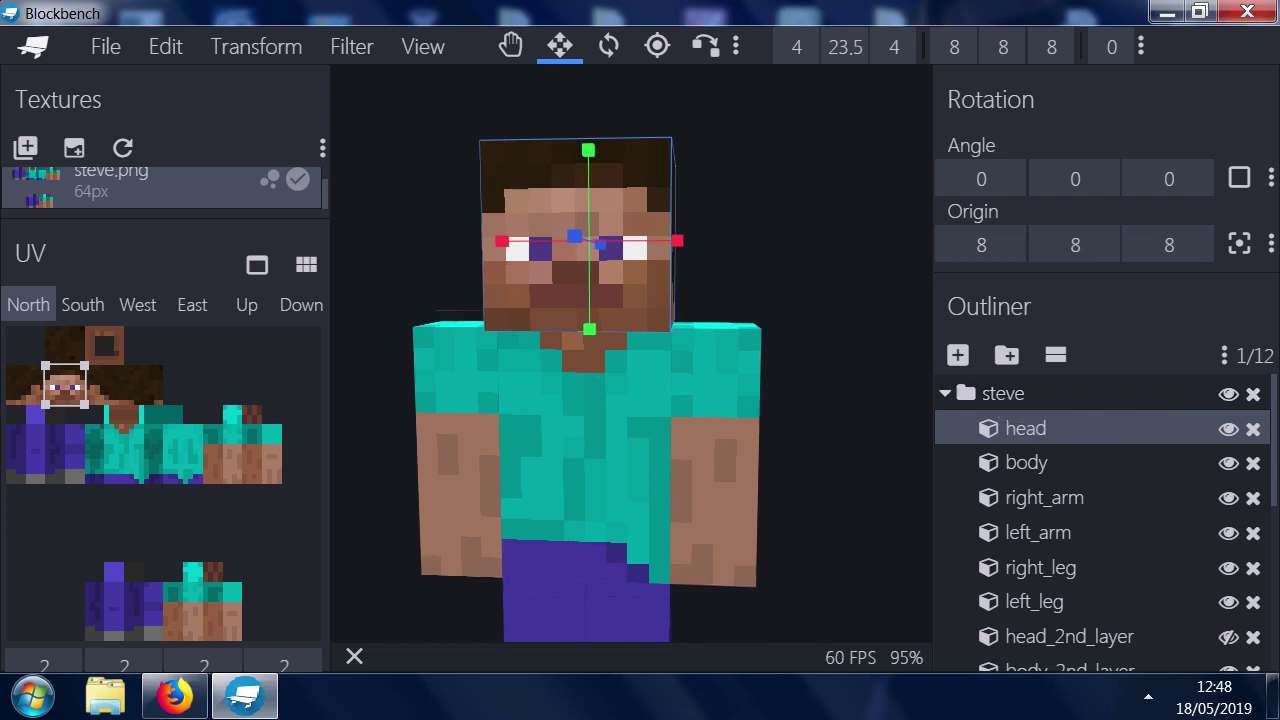
- Widen the head cube on both sides along the X axis to a width of 15
{"action": "scroll", "coordinate": [1100, 530], "scroll_direction": "down", "scroll_amount": 4}
{"action": "scroll", "coordinate": [1100, 530], "scroll_direction": "up", "scroll_amount": 3}
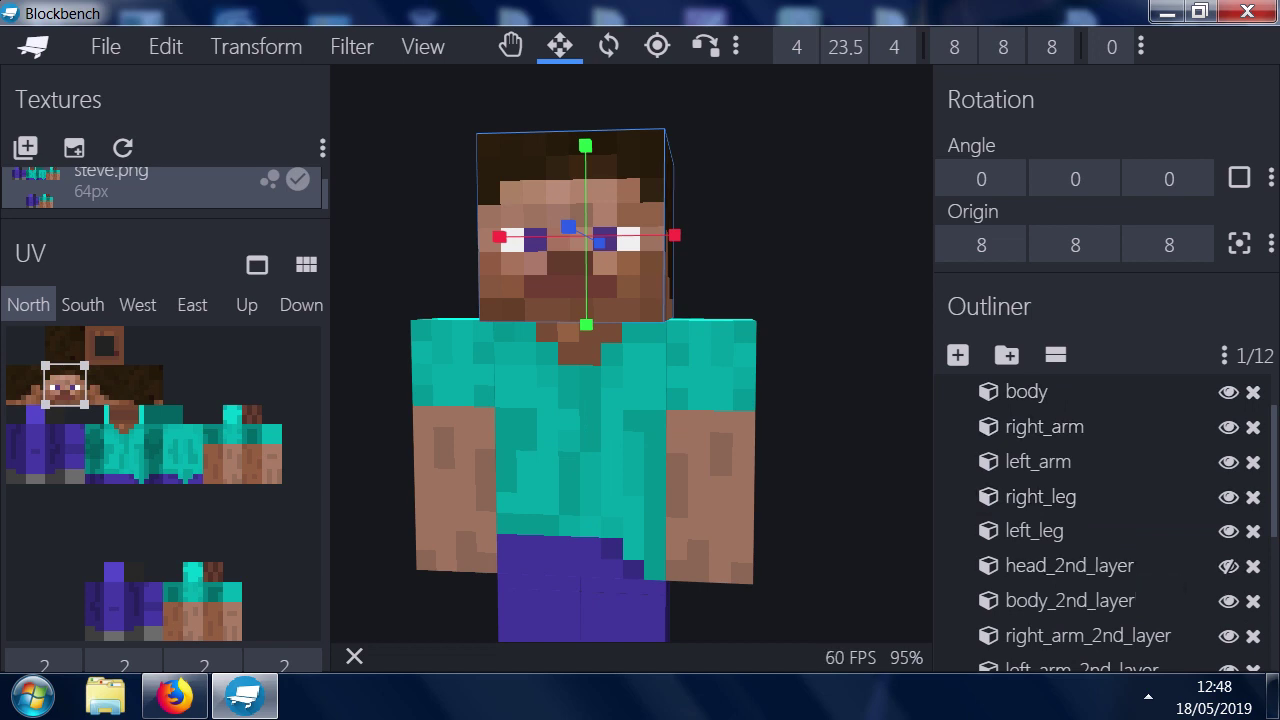
{"action": "mouse_move", "coordinate": [568, 227]}
{"action": "left_mouse_down"}
{"action": "mouse_move", "coordinate": [593, 240]}
{"action": "mouse_move", "coordinate": [533, 209]}
{"action": "mouse_move", "coordinate": [576, 231]}
{"action": "mouse_move", "coordinate": [567, 226]}
{"action": "left_mouse_up"}
{"action": "left_click_drag", "start_coordinate": [676, 236], "coordinate": [716, 235]}
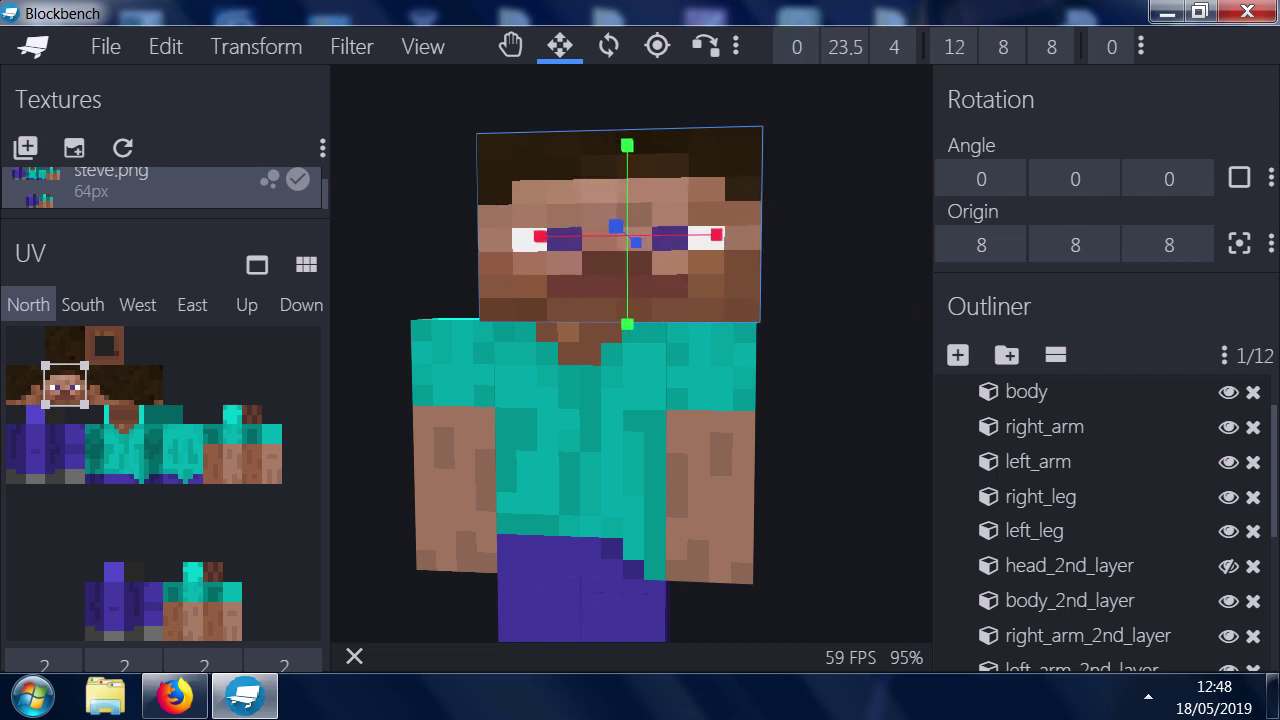
{"action": "left_click_drag", "start_coordinate": [540, 236], "coordinate": [505, 236]}
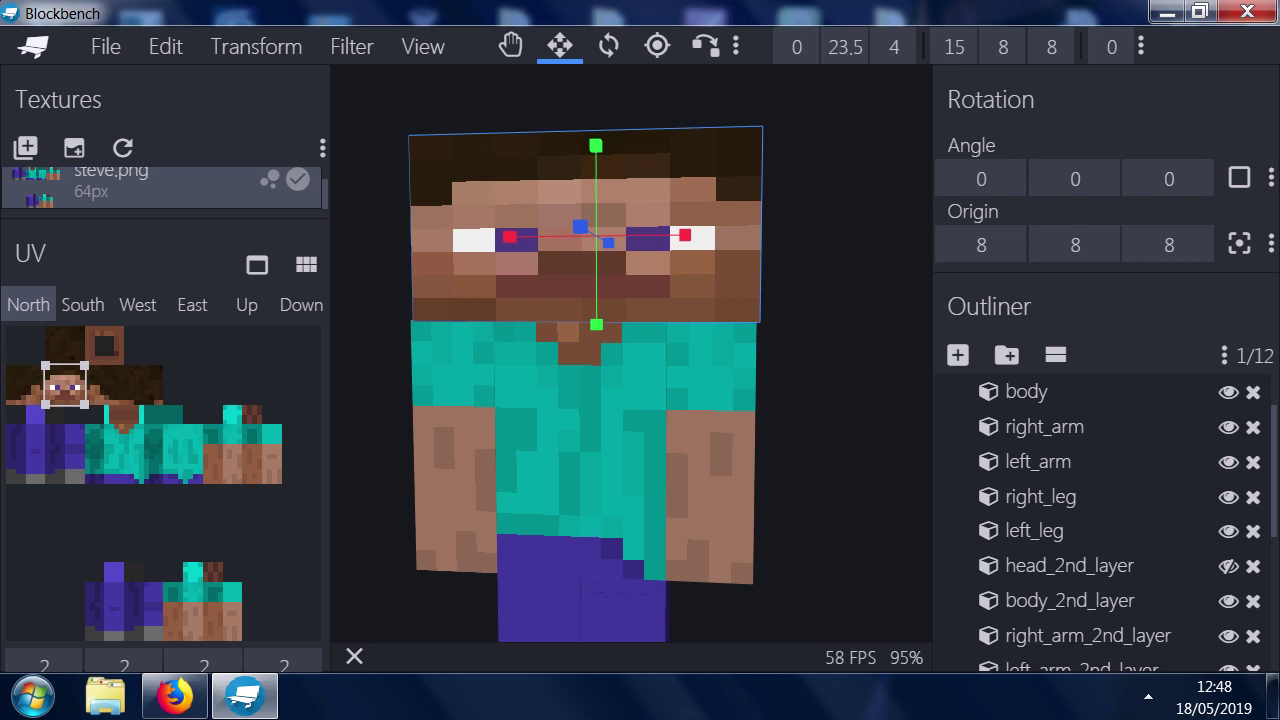
- Move the north UV areas of body_2nd_layer, to 2.25, 1.25, and of head_2nd_layer onto Steve's face in the texture
{"action": "left_click", "coordinate": [710, 442]}
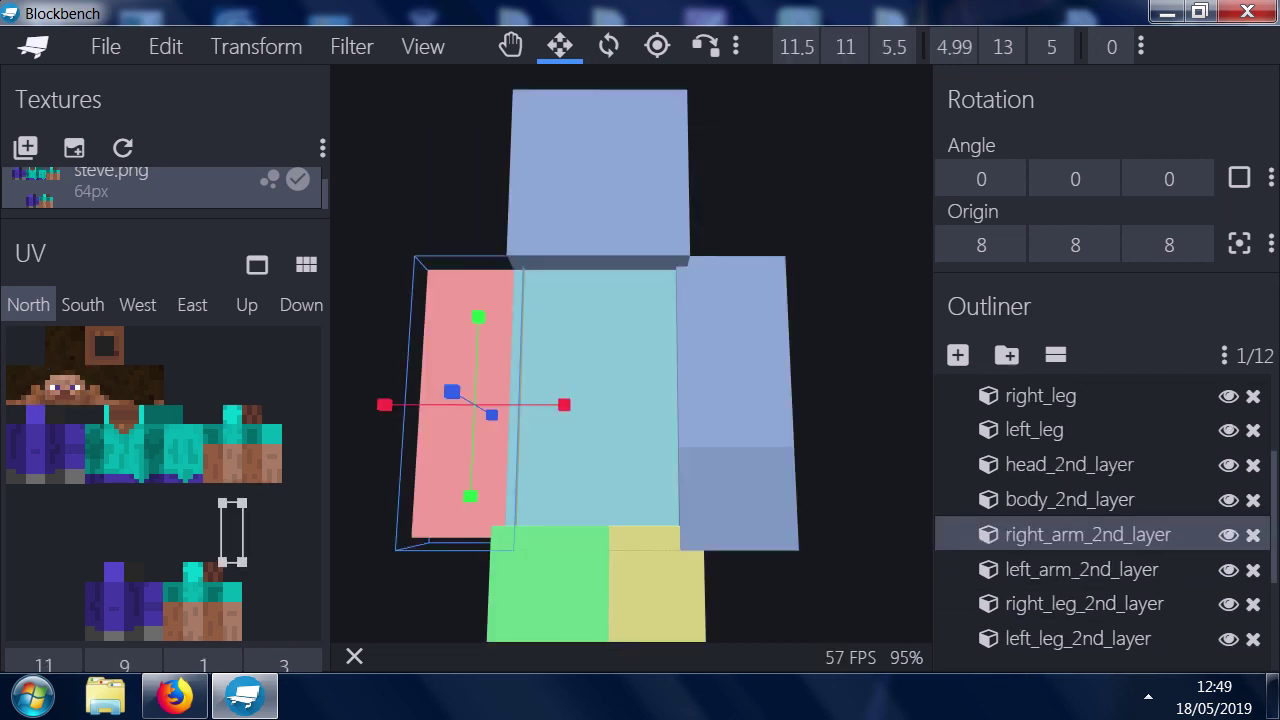
{"action": "left_click", "coordinate": [600, 404]}
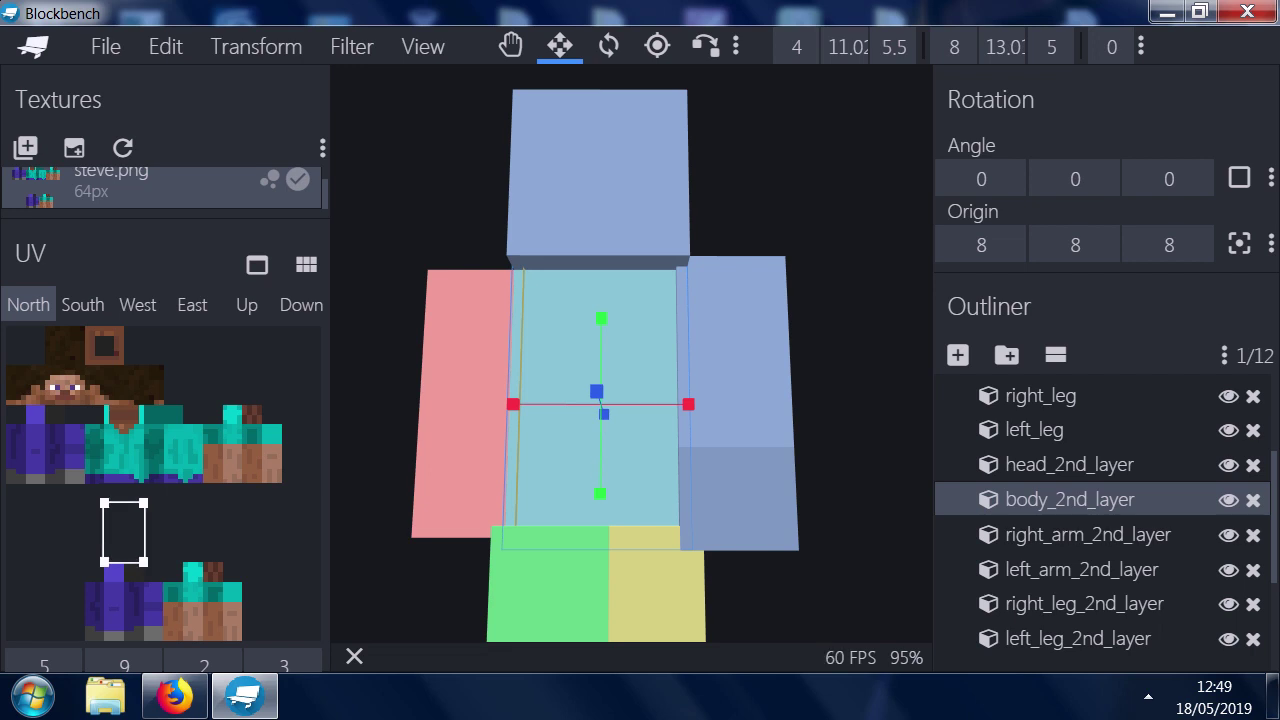
{"action": "left_click_drag", "start_coordinate": [124, 532], "coordinate": [74, 380]}
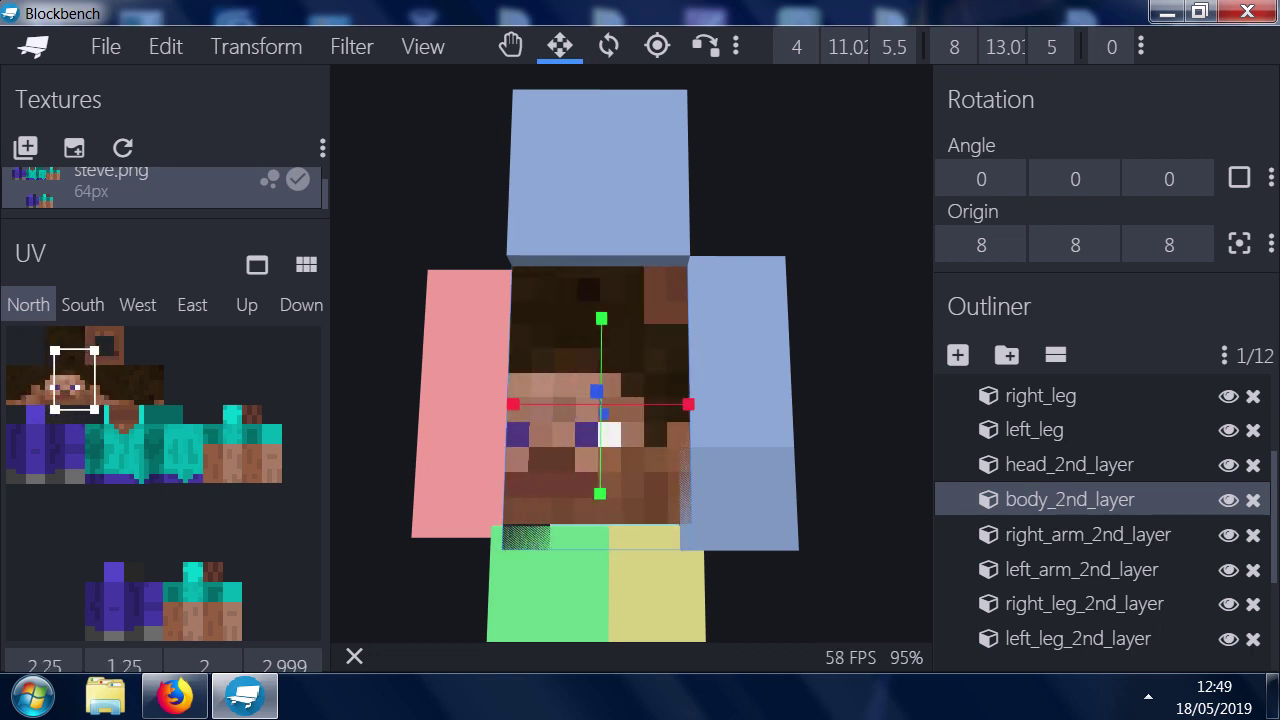
{"action": "left_click", "coordinate": [1069, 465]}
{"action": "left_click_drag", "start_coordinate": [222, 385], "coordinate": [60, 388]}
- Reposition and enlarge the north UV area of right_arm_2nd_layer to start at 2, 1.25 and measure 12.499 by 6.999
{"action": "left_click", "coordinate": [462, 400]}
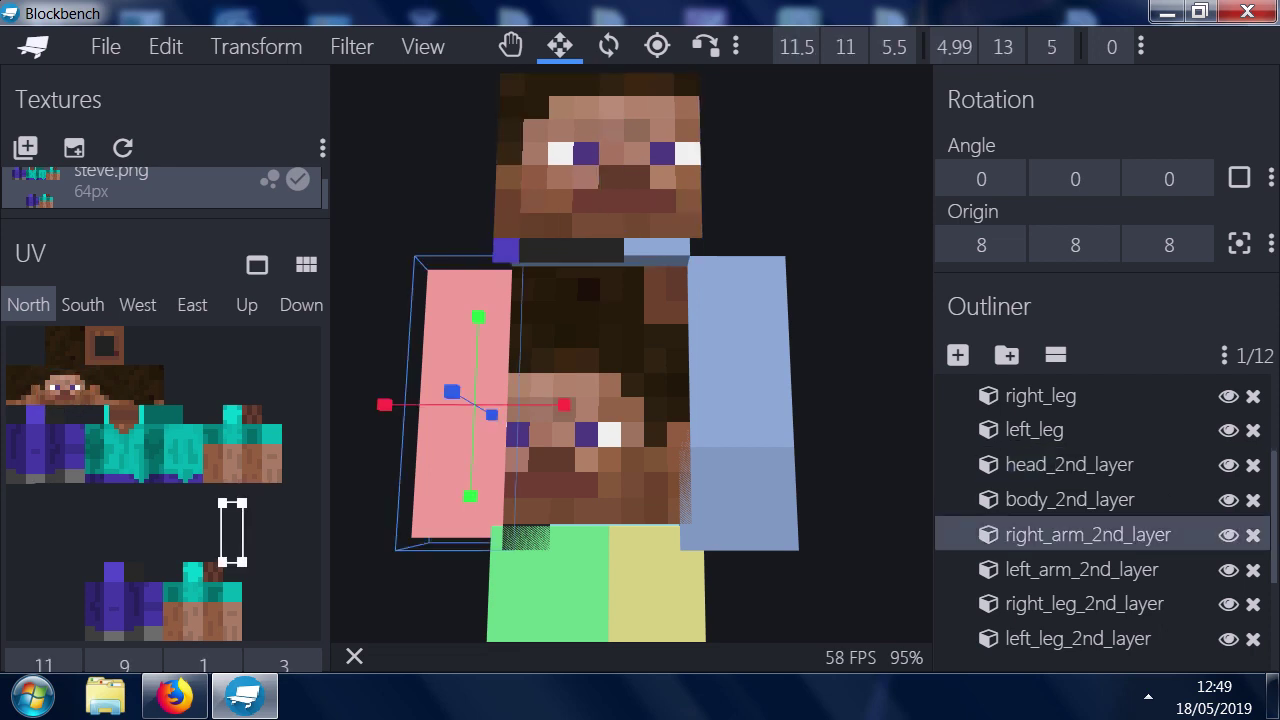
{"action": "left_click_drag", "start_coordinate": [232, 530], "coordinate": [291, 489]}
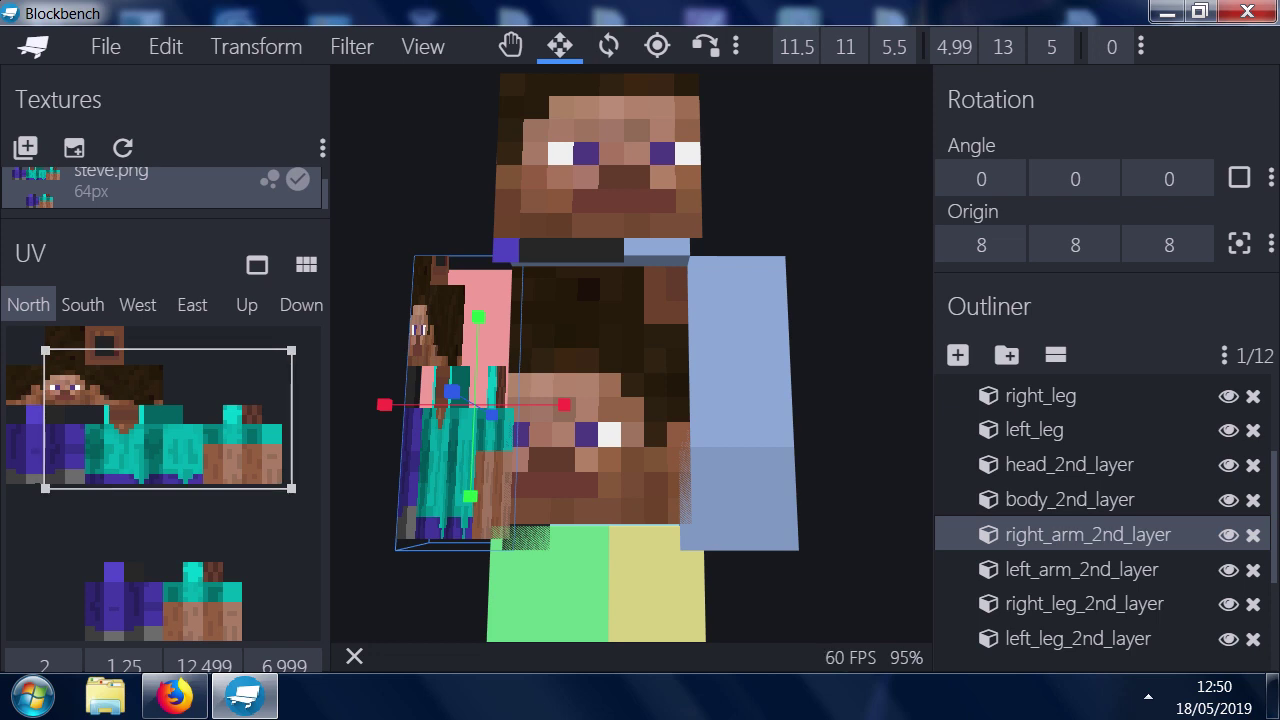
{"action": "right_click_drag", "start_coordinate": [580, 400], "coordinate": [787, 371]}
{"action": "left_click_drag", "start_coordinate": [500, 420], "coordinate": [520, 440]}
{"action": "right_click_drag", "start_coordinate": [690, 400], "coordinate": [482, 400]}
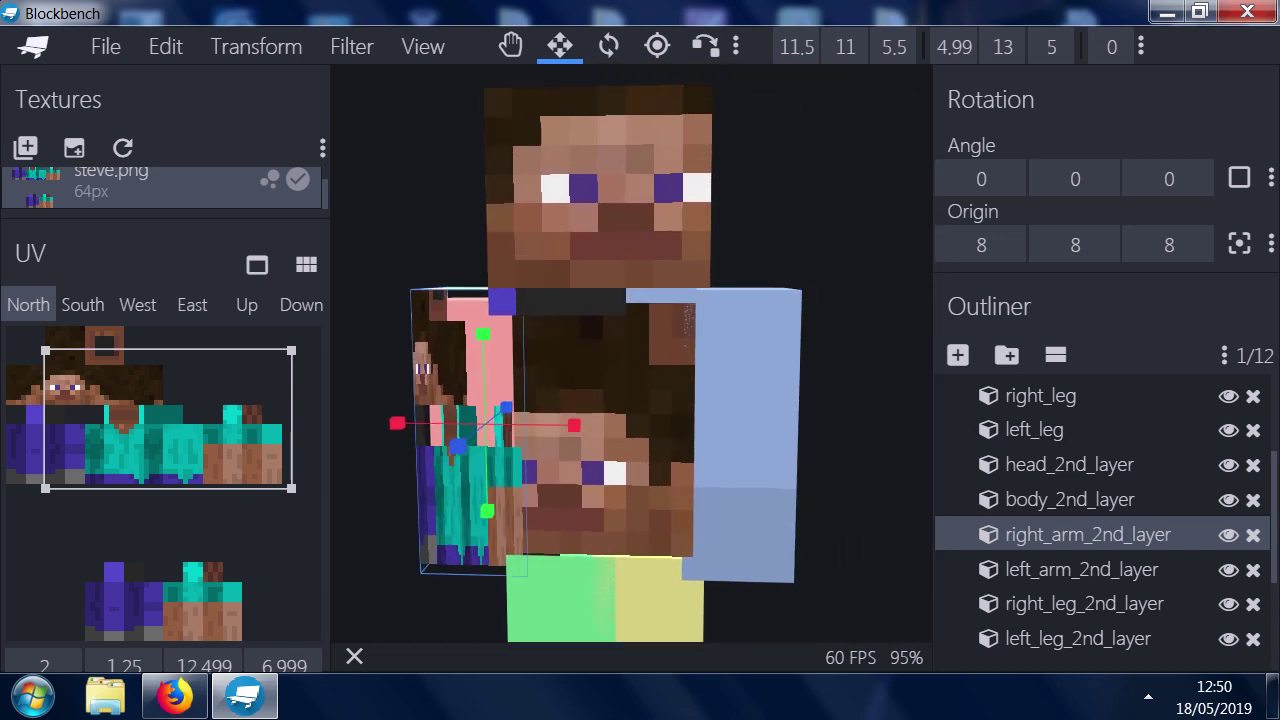
- Inspect the head_2nd_layer cube from below and display the UV area of its Down face
{"action": "left_click", "coordinate": [598, 206]}
{"action": "right_click_drag", "start_coordinate": [598, 206], "coordinate": [533, 271]}
{"action": "left_click_drag", "start_coordinate": [580, 440], "coordinate": [578, 312]}
{"action": "left_click", "coordinate": [301, 305]}
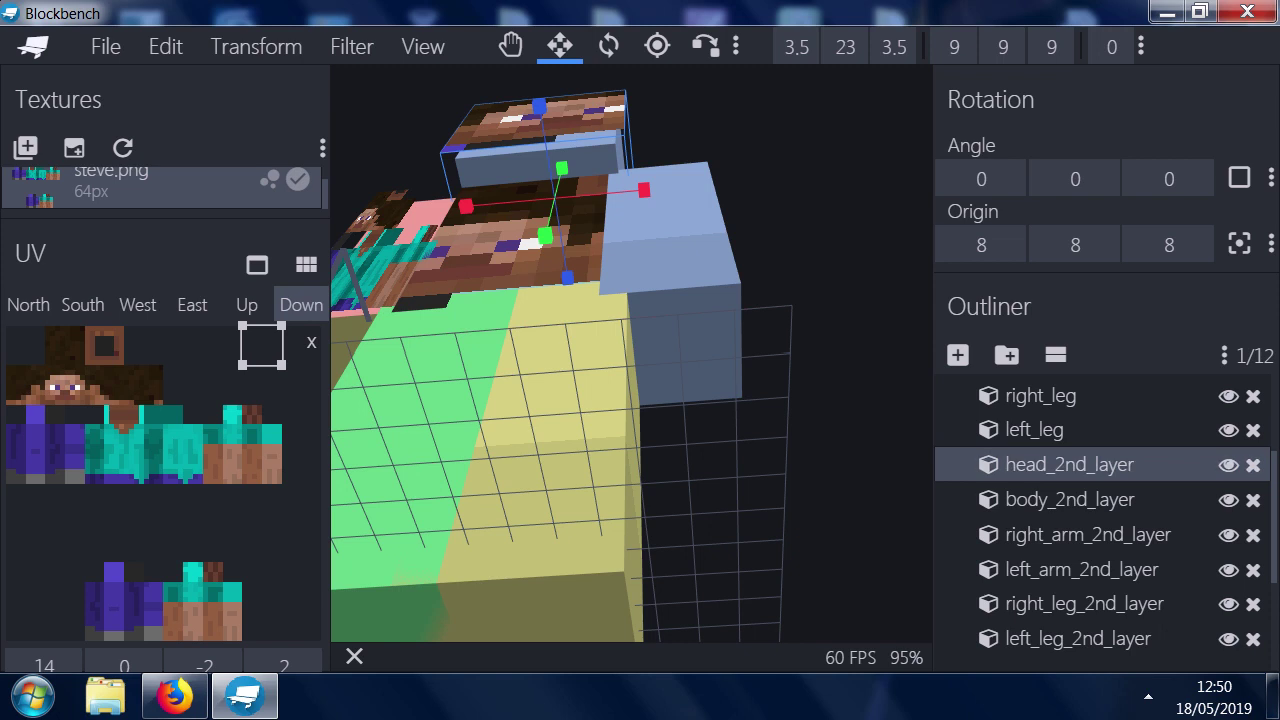
{"action": "left_click_drag", "start_coordinate": [690, 450], "coordinate": [690, 525]}
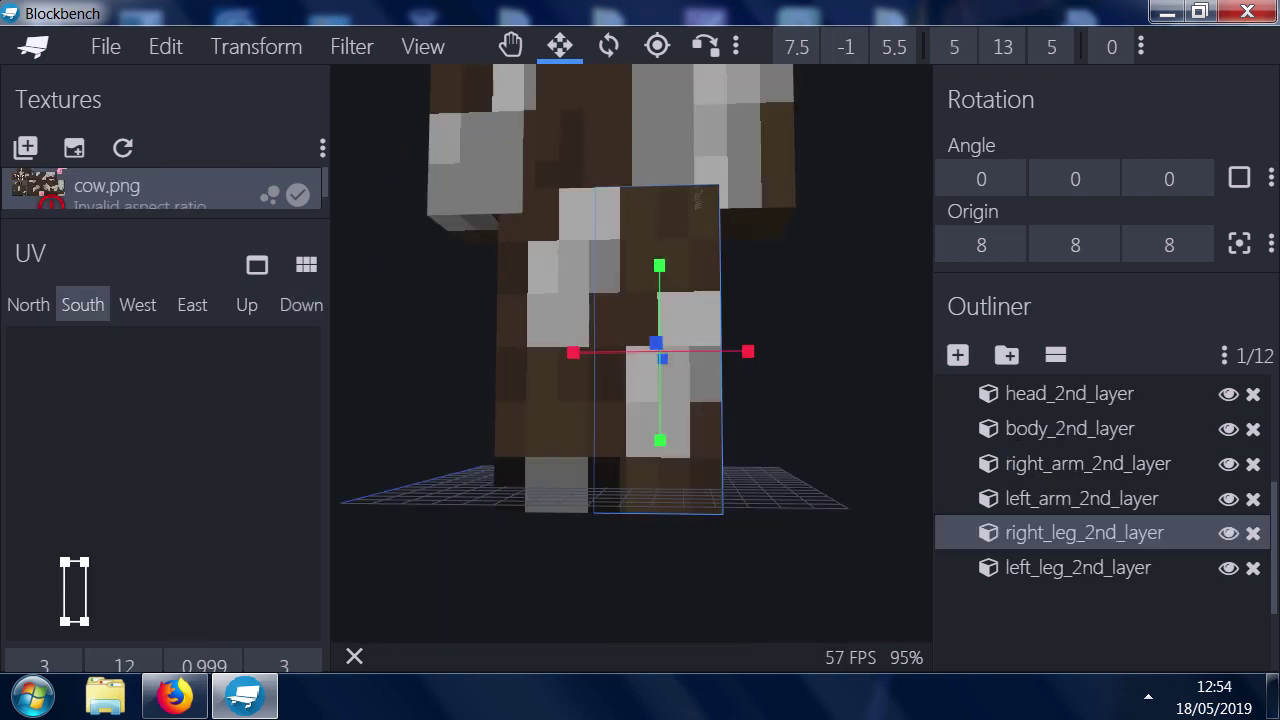
- Move the south UV area of right_leg_2nd_layer to 3, 13 and check the cow-textured statue from the front
{"action": "left_click_drag", "start_coordinate": [75, 592], "coordinate": [75, 611]}
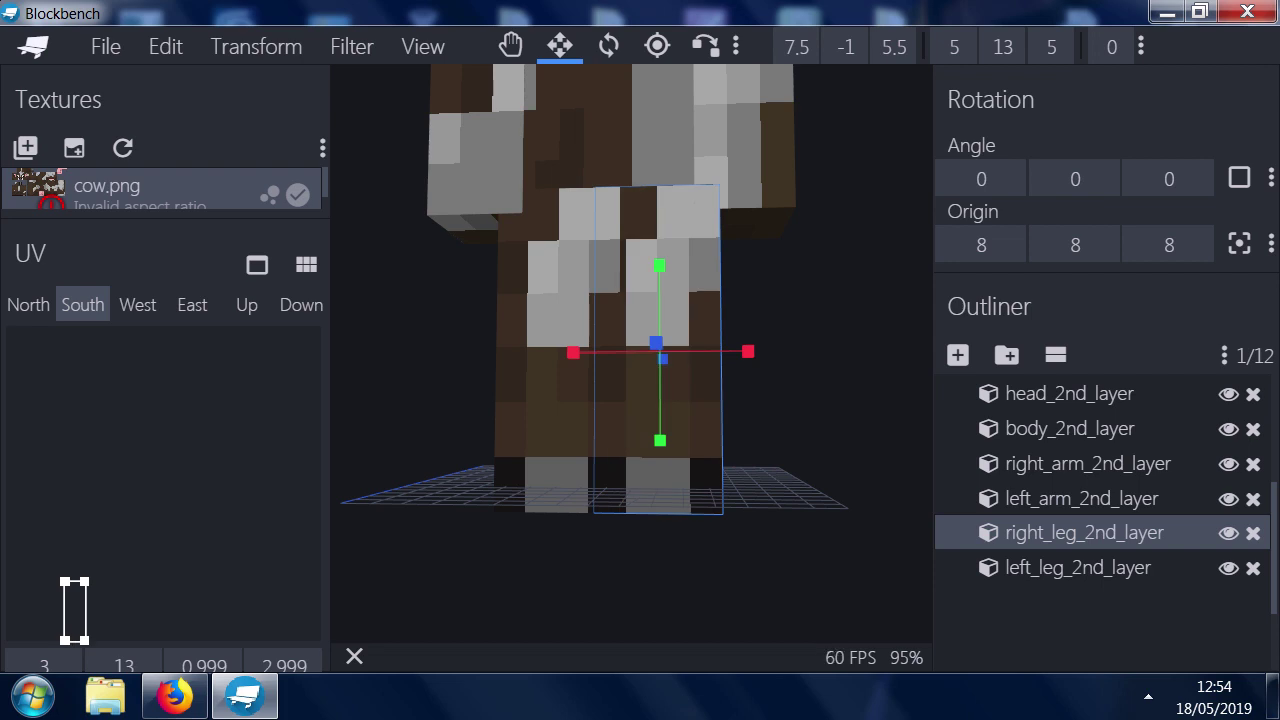
{"action": "left_click_drag", "start_coordinate": [820, 380], "coordinate": [829, 452]}
{"action": "right_click_drag", "start_coordinate": [829, 452], "coordinate": [909, 615]}
{"action": "left_click_drag", "start_coordinate": [909, 615], "coordinate": [922, 500]}
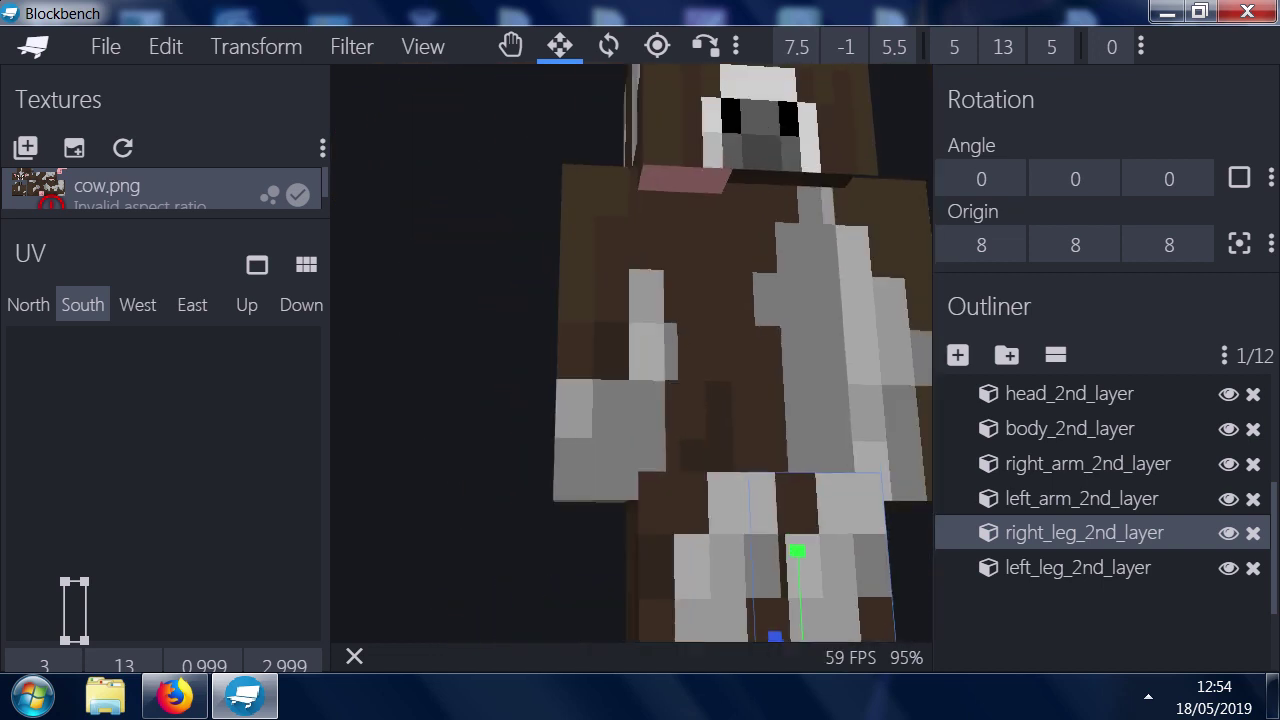
{"action": "left_click_drag", "start_coordinate": [870, 450], "coordinate": [876, 438]}
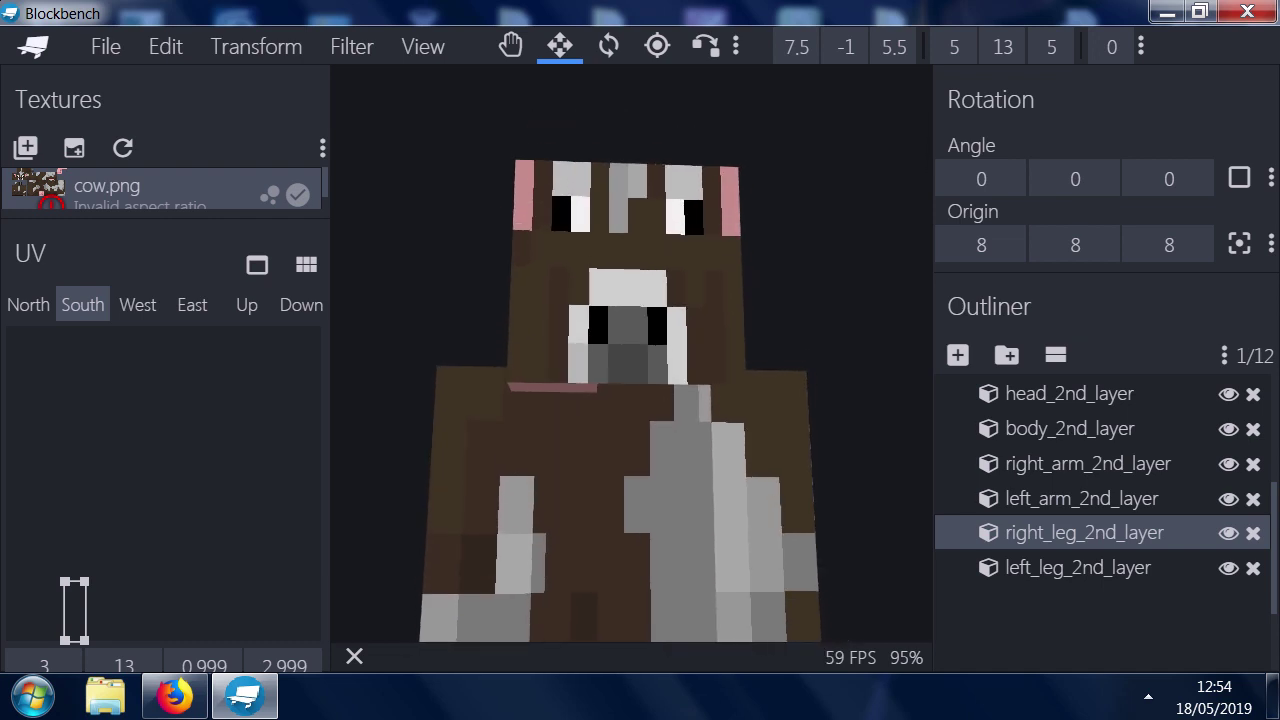
{"action": "right_click_drag", "start_coordinate": [632, 380], "coordinate": [645, 413]}
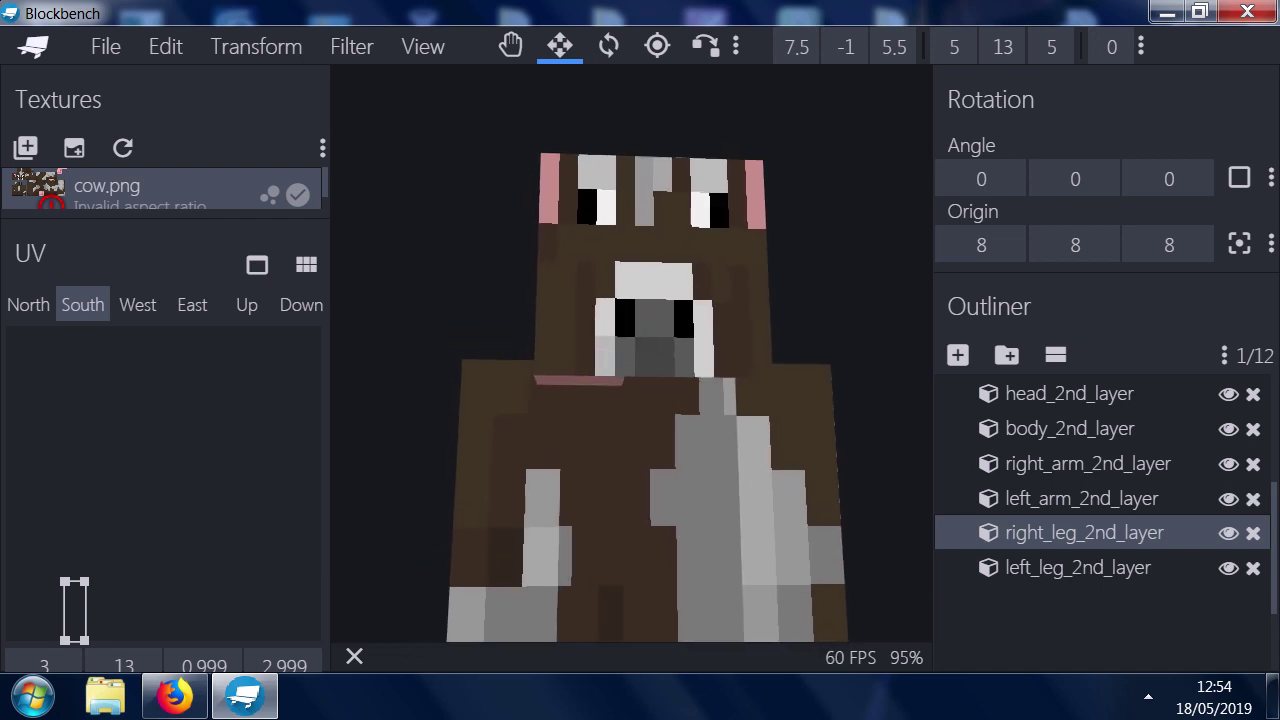
- Export the statue as a JSON model named model.json in the Skins folder
{"action": "left_click", "coordinate": [105, 46]}
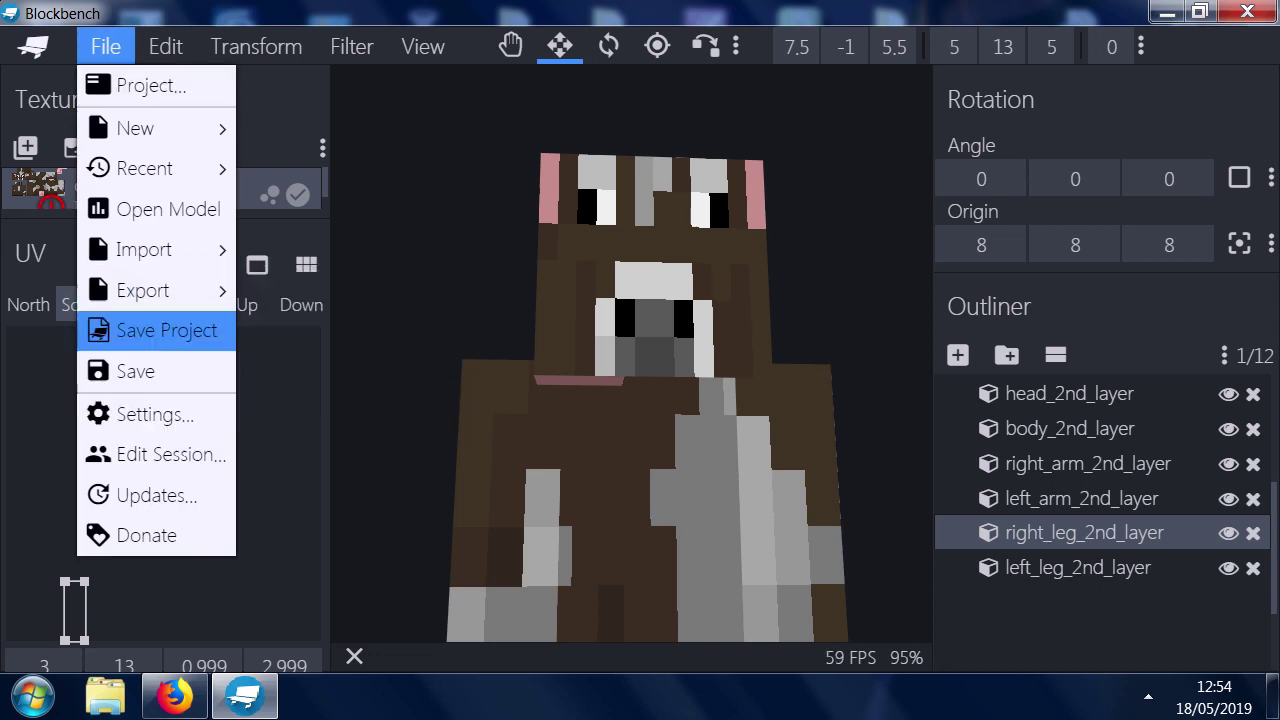
{"action": "mouse_move", "coordinate": [150, 290]}
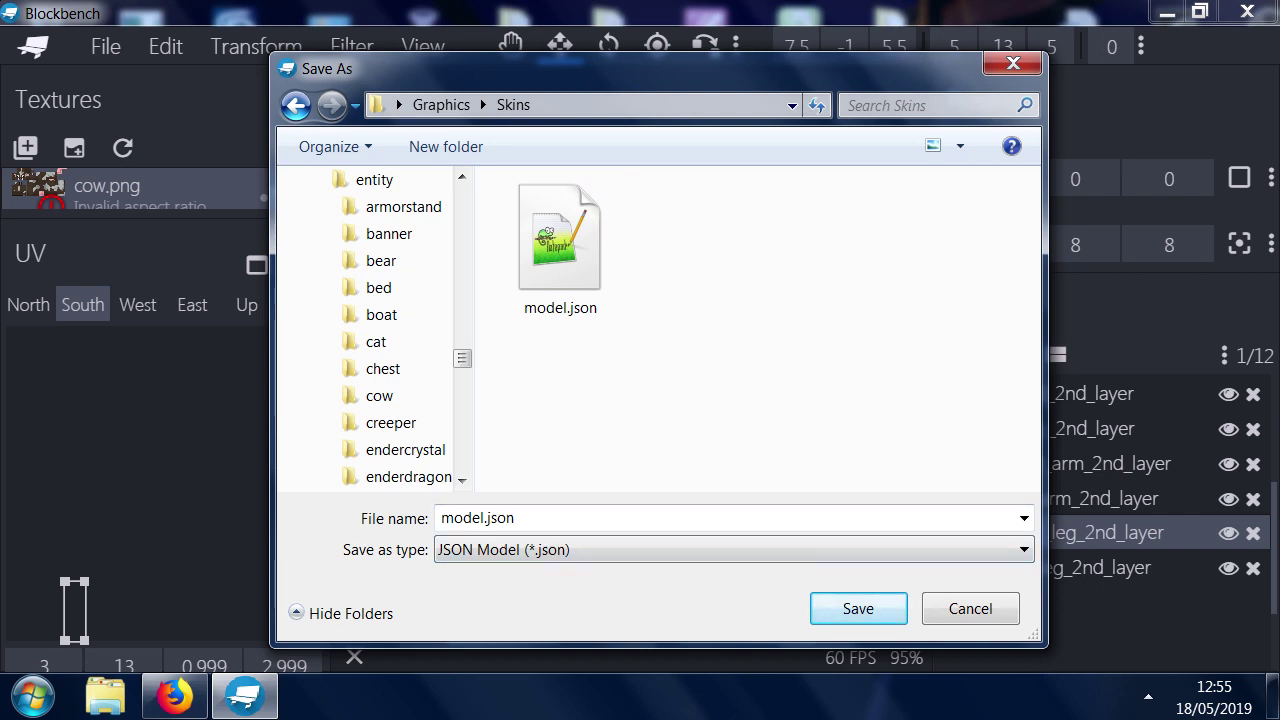
{"action": "key", "text": "Return"}
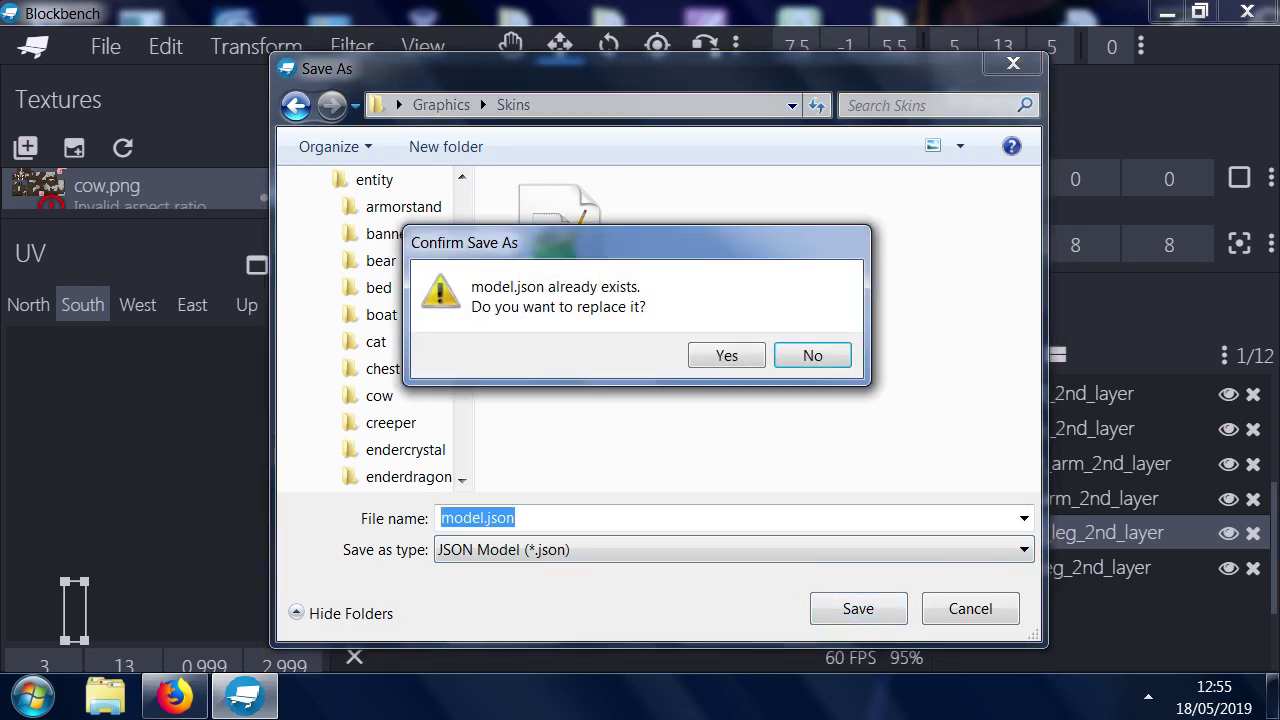
{"action": "key", "text": "Return"}
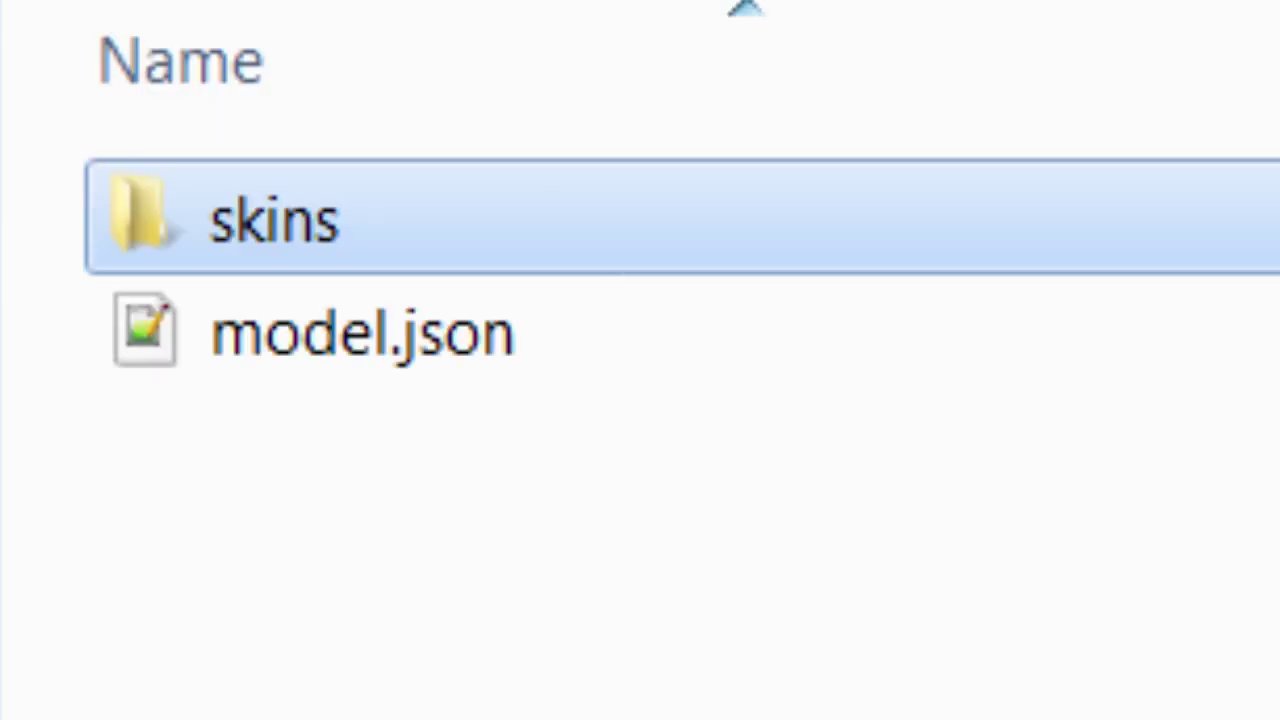
{"action": "key", "text": "Down"}
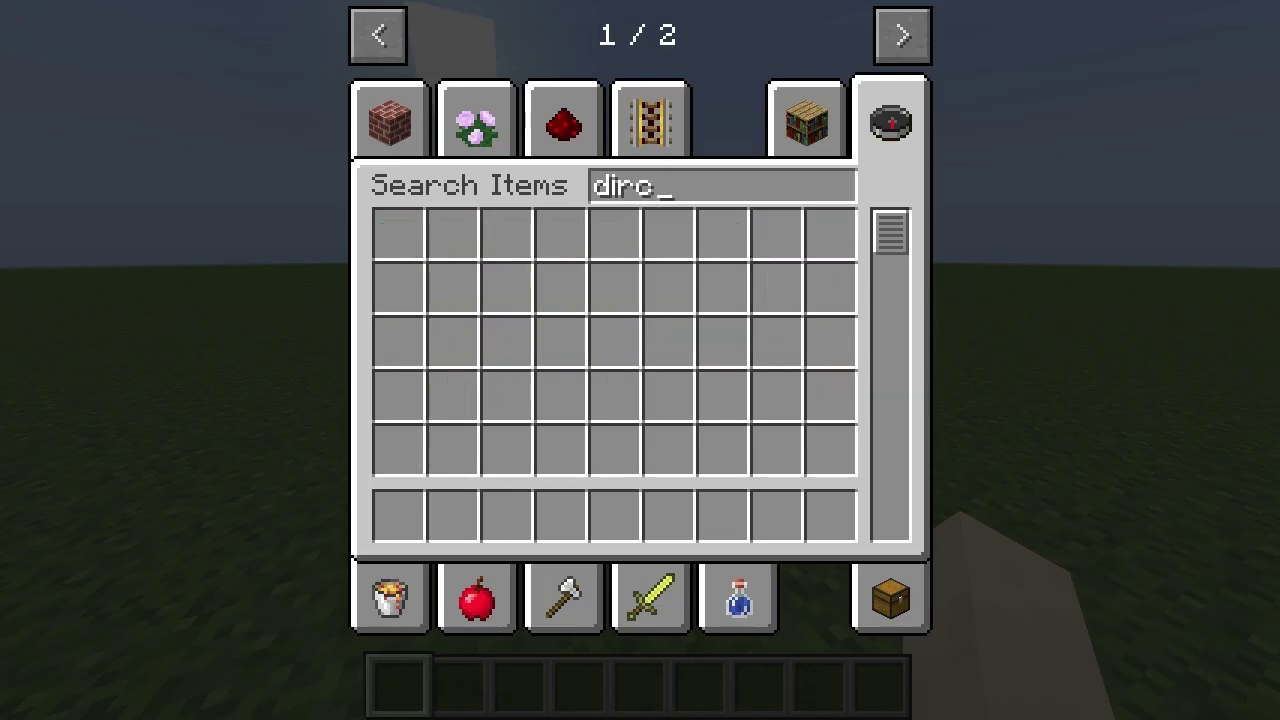
- Switch to Minecraft, search the creative inventory for "dir", and put a Director block and a Playback button in the first two hotbar slots
{"action": "key", "text": "BackSpace"}
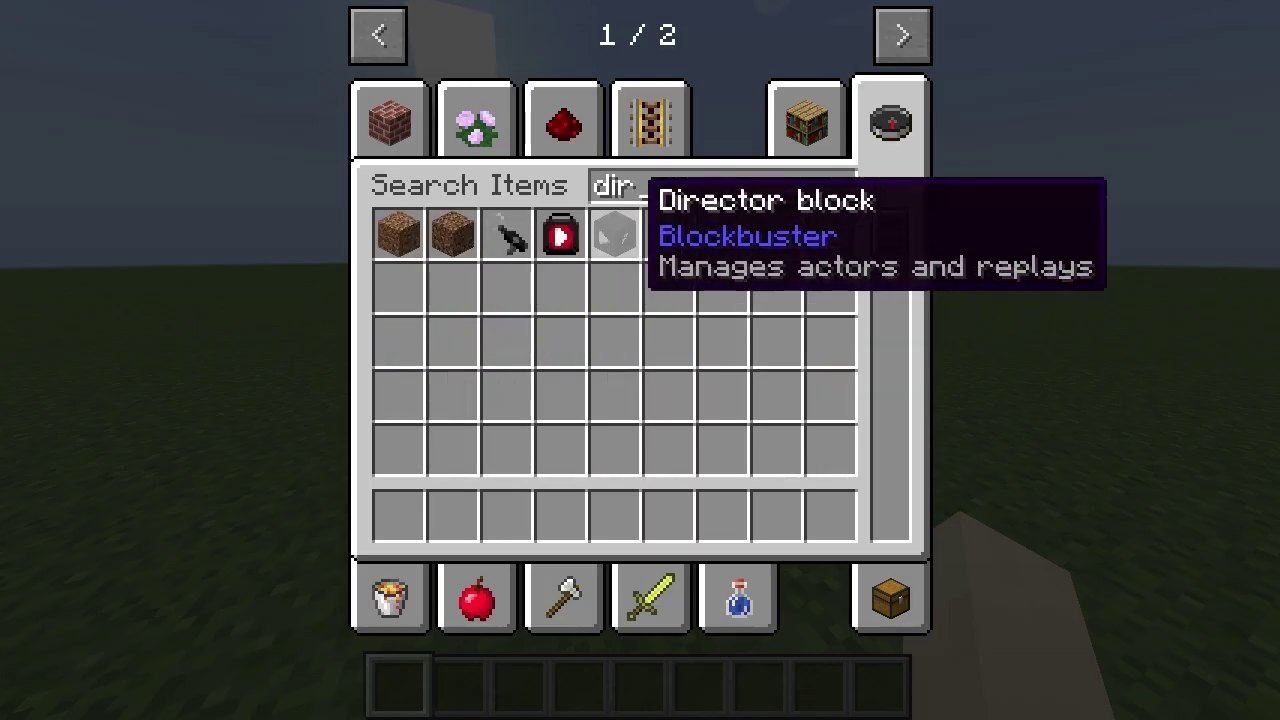
{"action": "left_click", "coordinate": [614, 234]}
{"action": "left_click", "coordinate": [399, 518]}
{"action": "left_click", "coordinate": [561, 236]}
{"action": "left_click", "coordinate": [453, 520]}
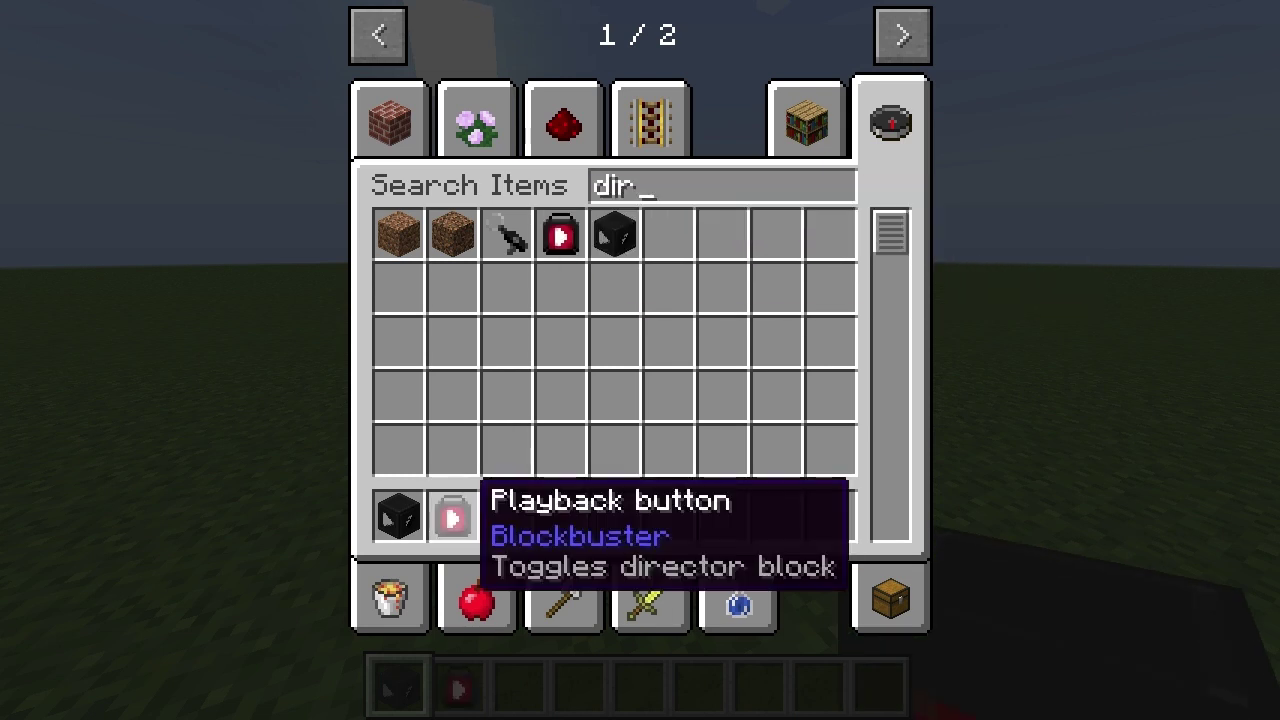
{"action": "key", "text": "Escape"}
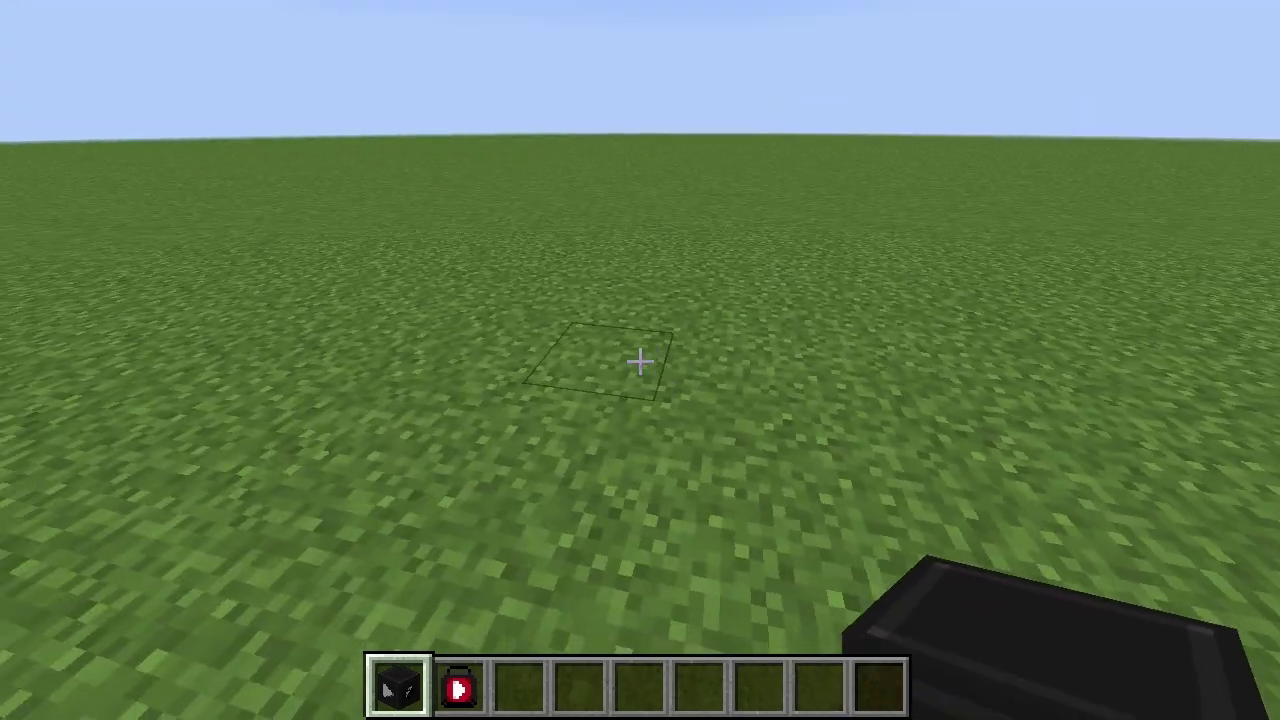
- Place the director block on the grass and open its replay settings with an empty hand
{"action": "right_click", "coordinate": [640, 362]}
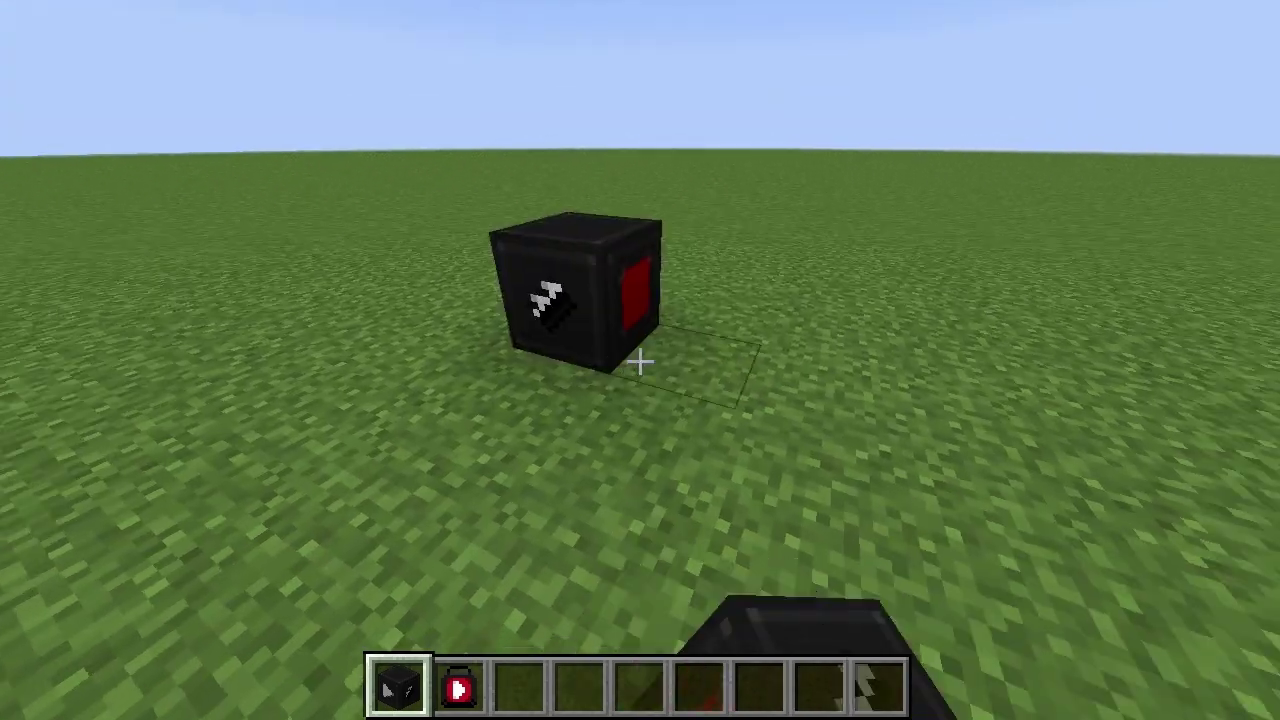
{"action": "scroll", "coordinate": [640, 362], "scroll_direction": "down", "scroll_amount": 3}
{"action": "right_click", "coordinate": [640, 362]}
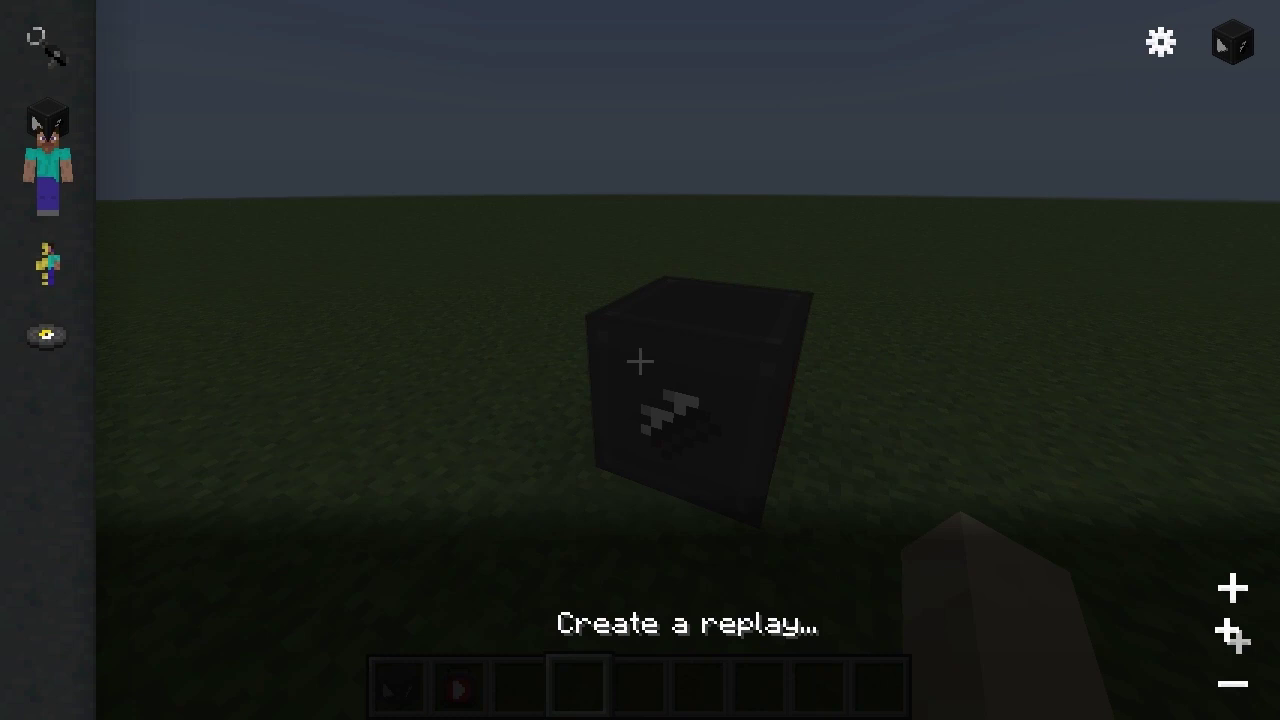
- Add a replay to the director block with the recording ID "cowman"
{"action": "left_click", "coordinate": [1233, 588]}
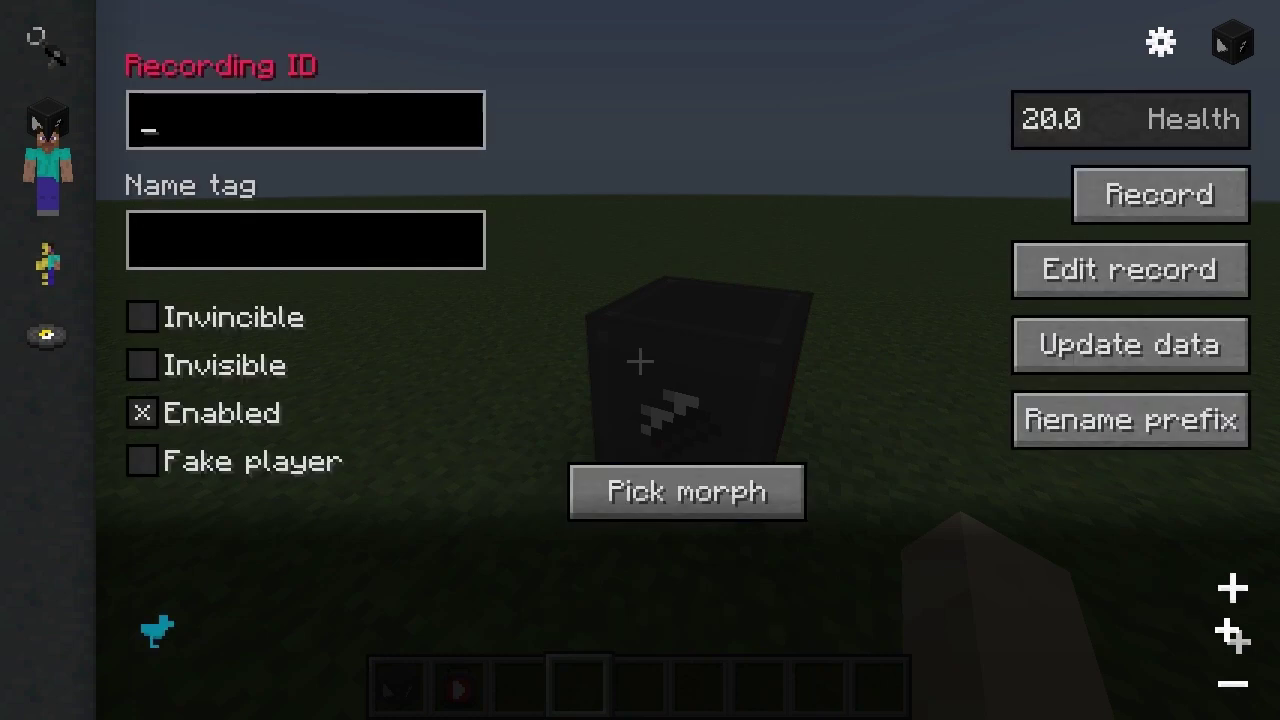
{"action": "type", "text": "cow"}
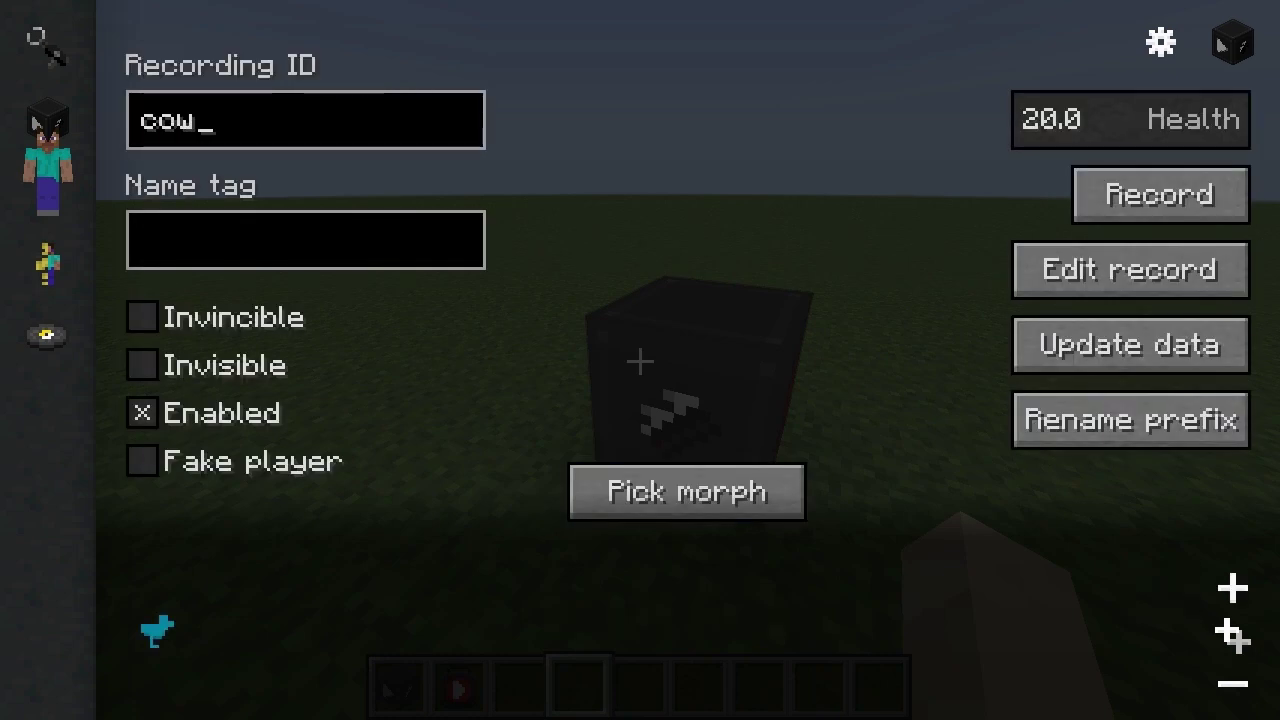
{"action": "type", "text": "man"}
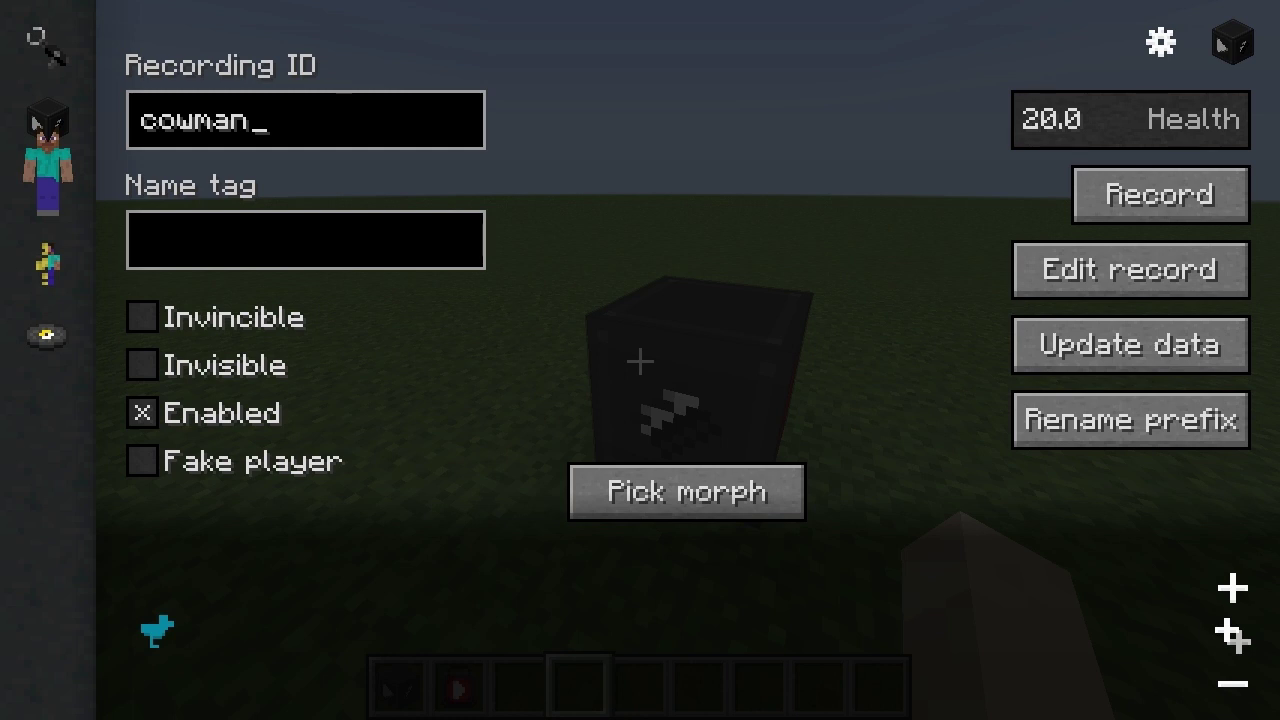
- Choose the Blockbuster Alex model with the alex/cow skin as the replay's morph and return to the replay settings
{"action": "left_click", "coordinate": [686, 491]}
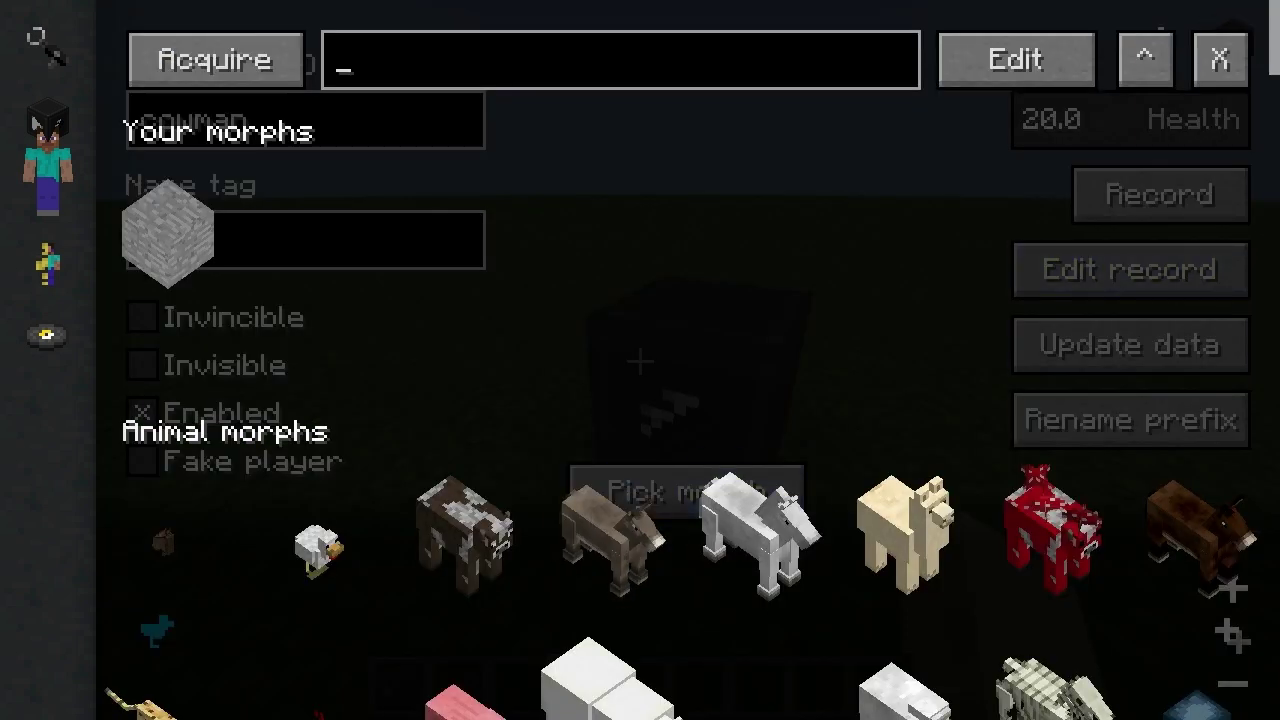
{"action": "scroll", "coordinate": [640, 400], "scroll_direction": "down", "scroll_amount": 10}
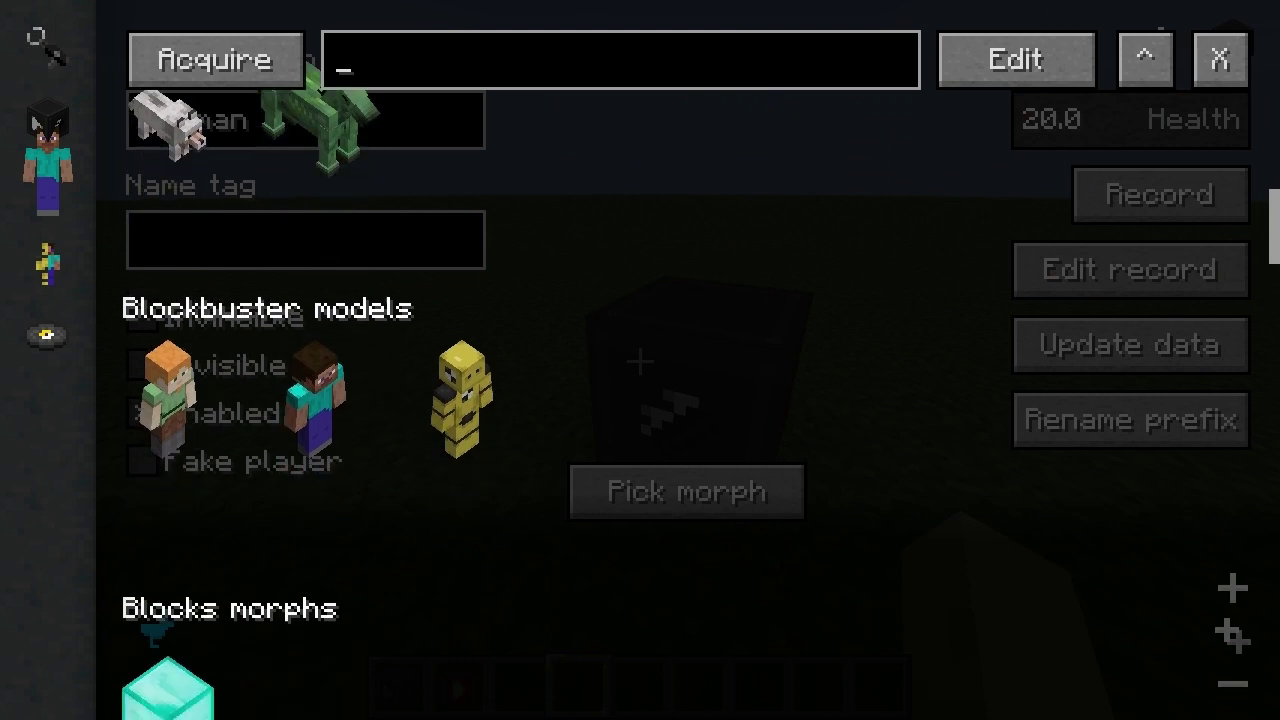
{"action": "scroll", "coordinate": [315, 390], "scroll_direction": "down", "scroll_amount": 1}
{"action": "left_click", "coordinate": [168, 390]}
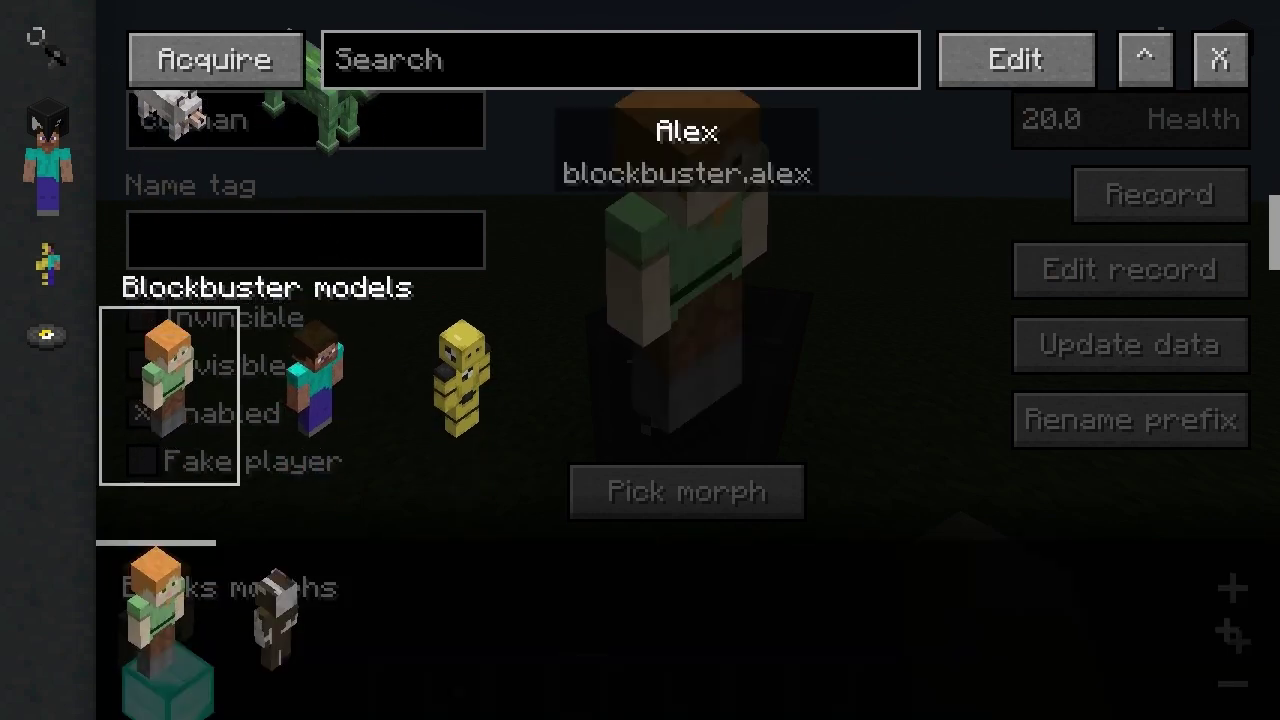
{"action": "left_click", "coordinate": [276, 620]}
{"action": "left_click", "coordinate": [640, 390]}
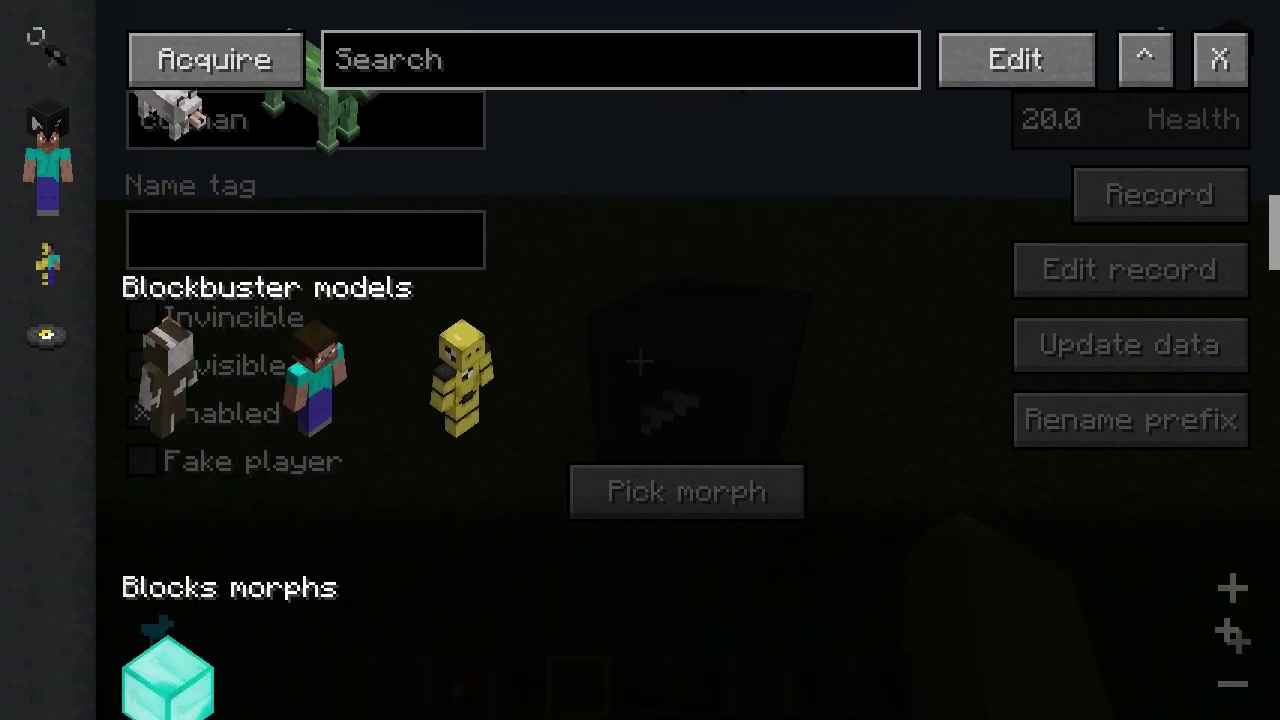
{"action": "left_click", "coordinate": [168, 390]}
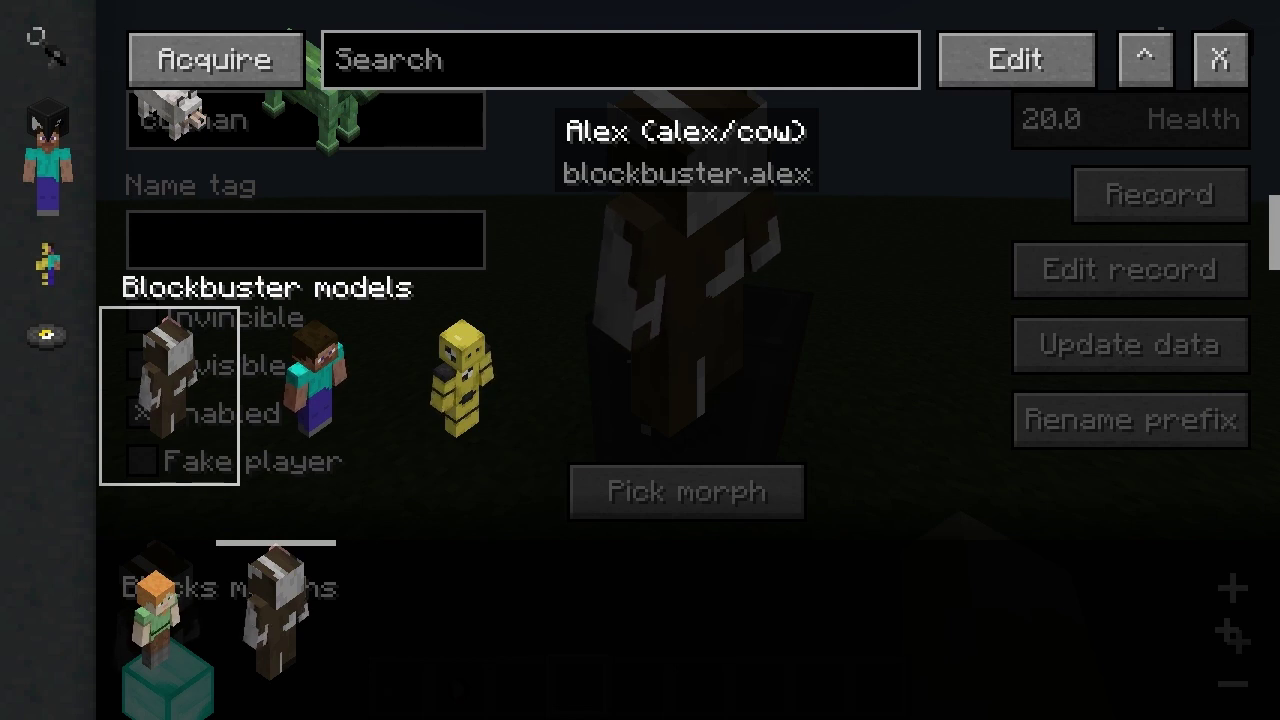
{"action": "left_click", "coordinate": [1220, 59]}
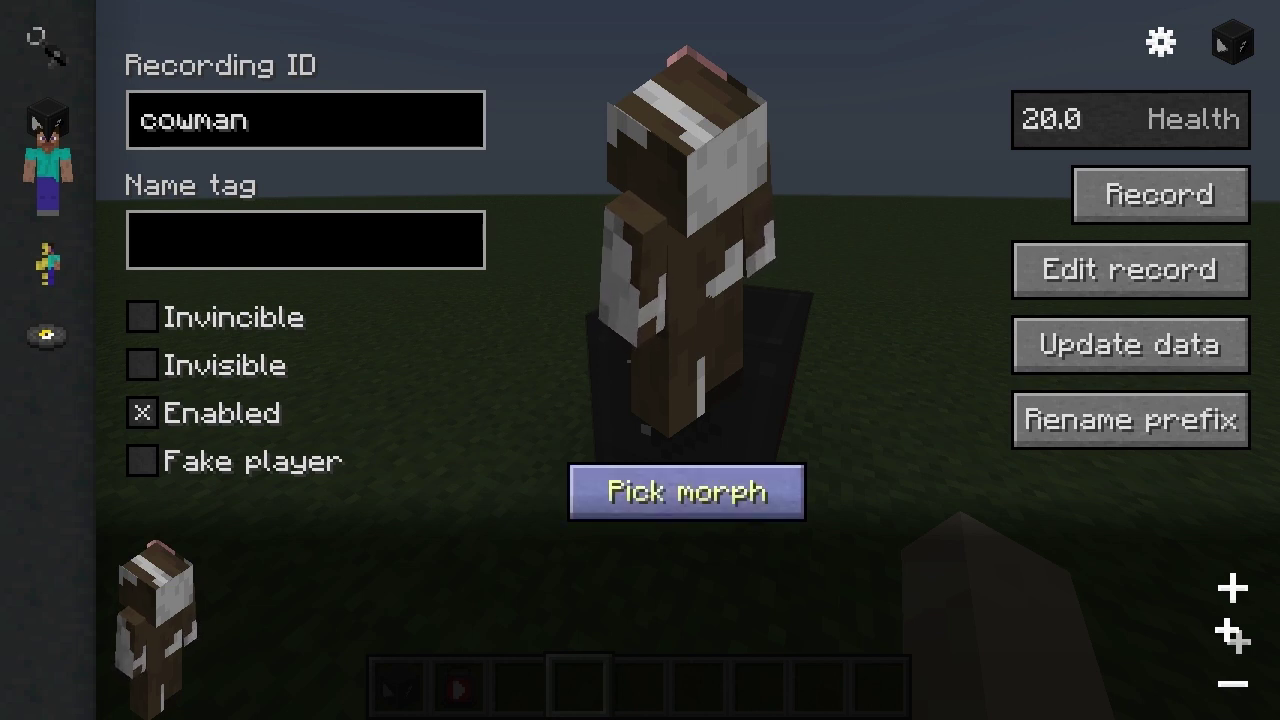
{"action": "left_click", "coordinate": [686, 491]}
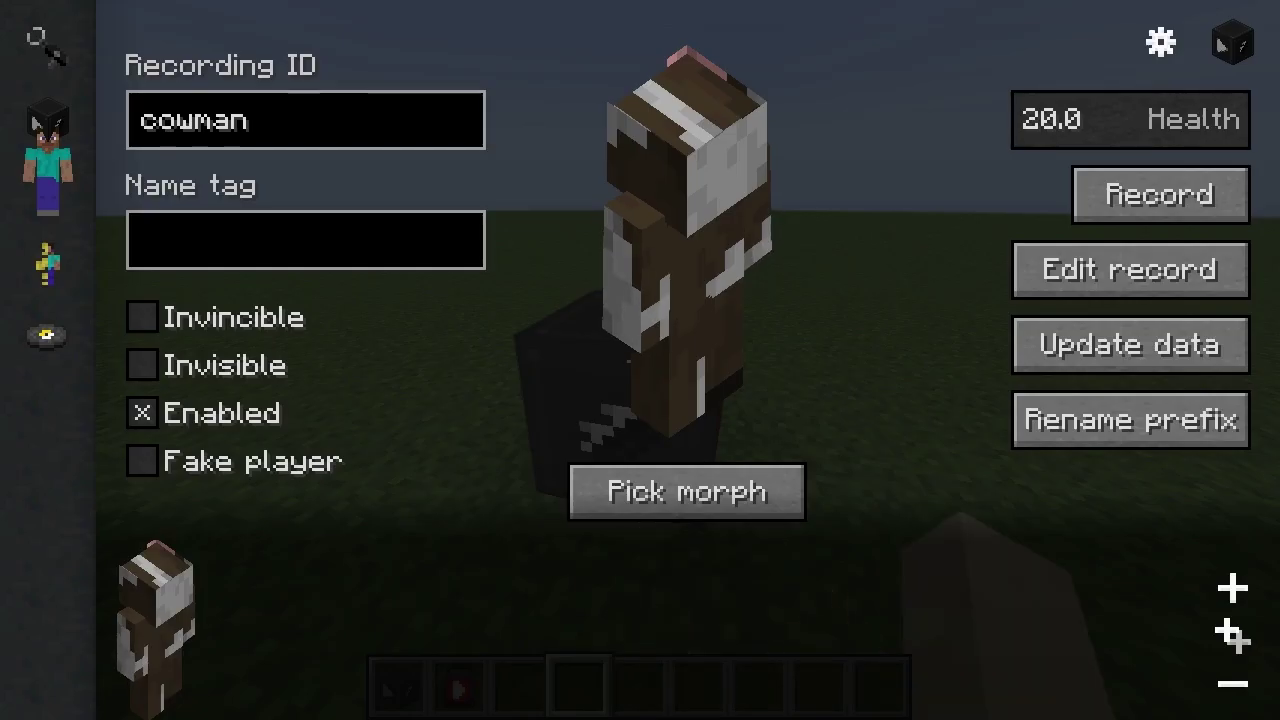
- Request a recording for the cowman replay, start it from the chat link, and close the chat
{"action": "left_click", "coordinate": [1160, 194]}
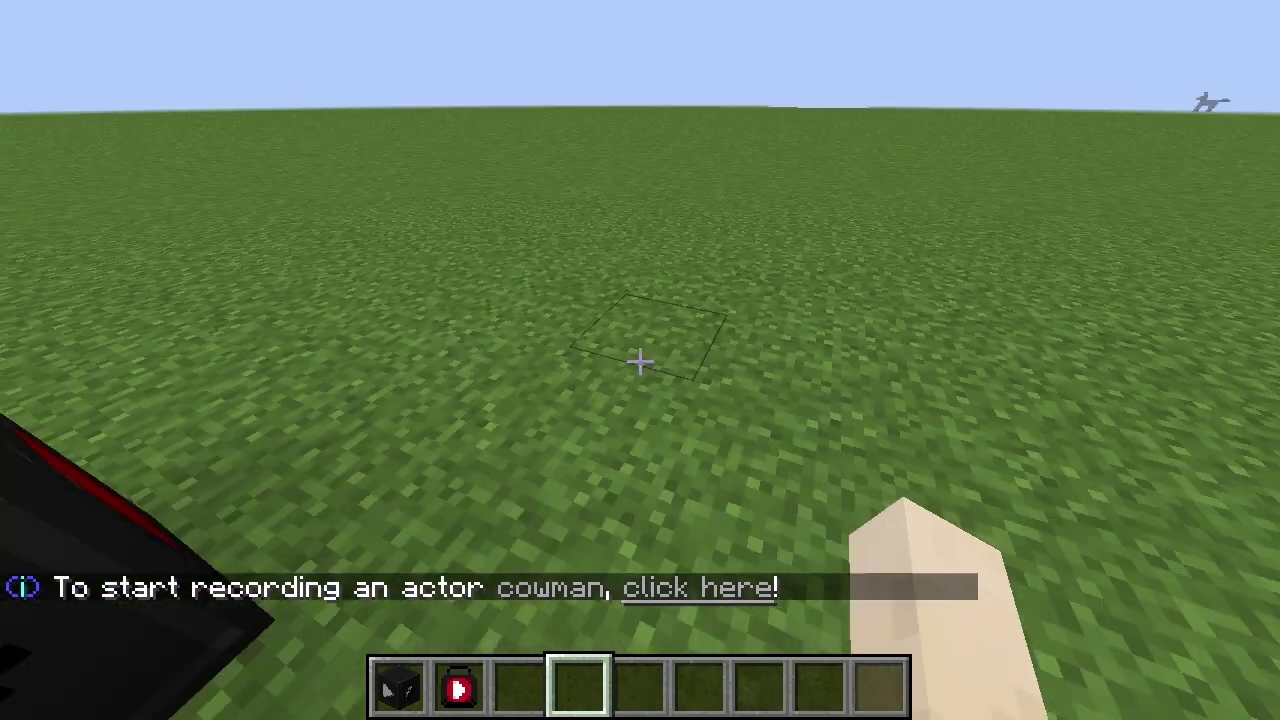
{"action": "key", "text": "t"}
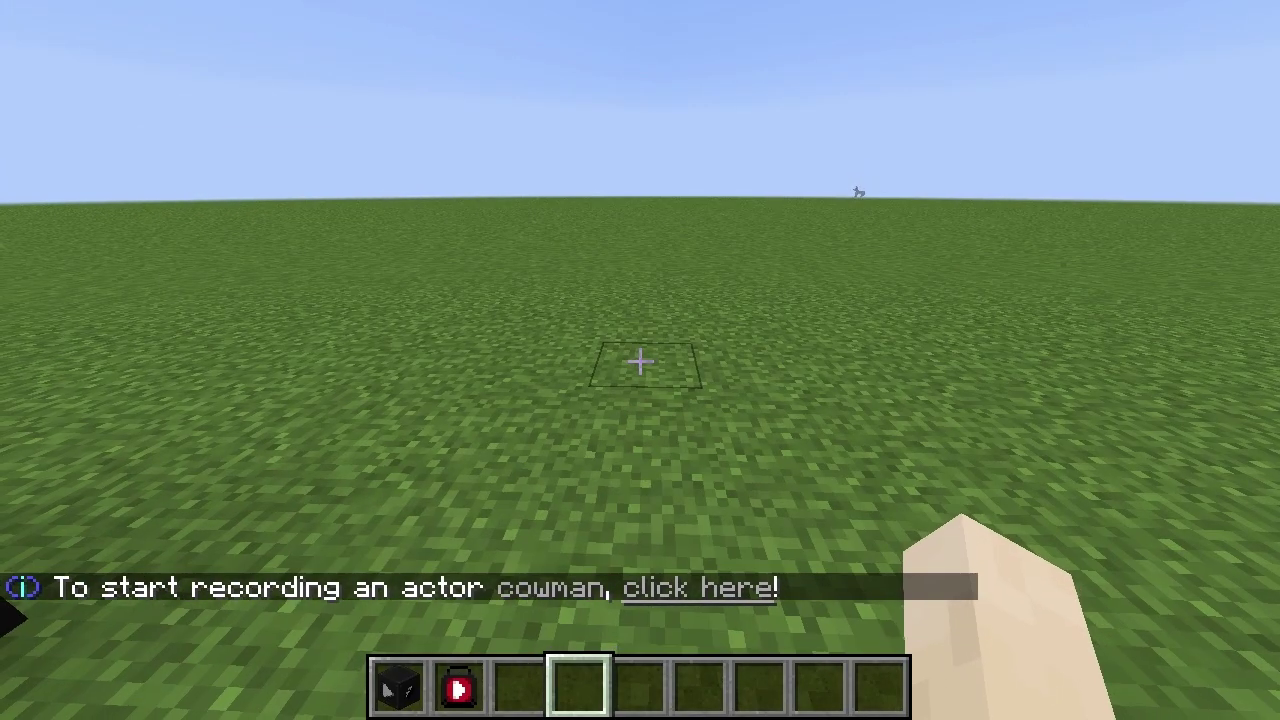
{"action": "left_click", "coordinate": [704, 586]}
{"action": "type", "text": "wwww"}
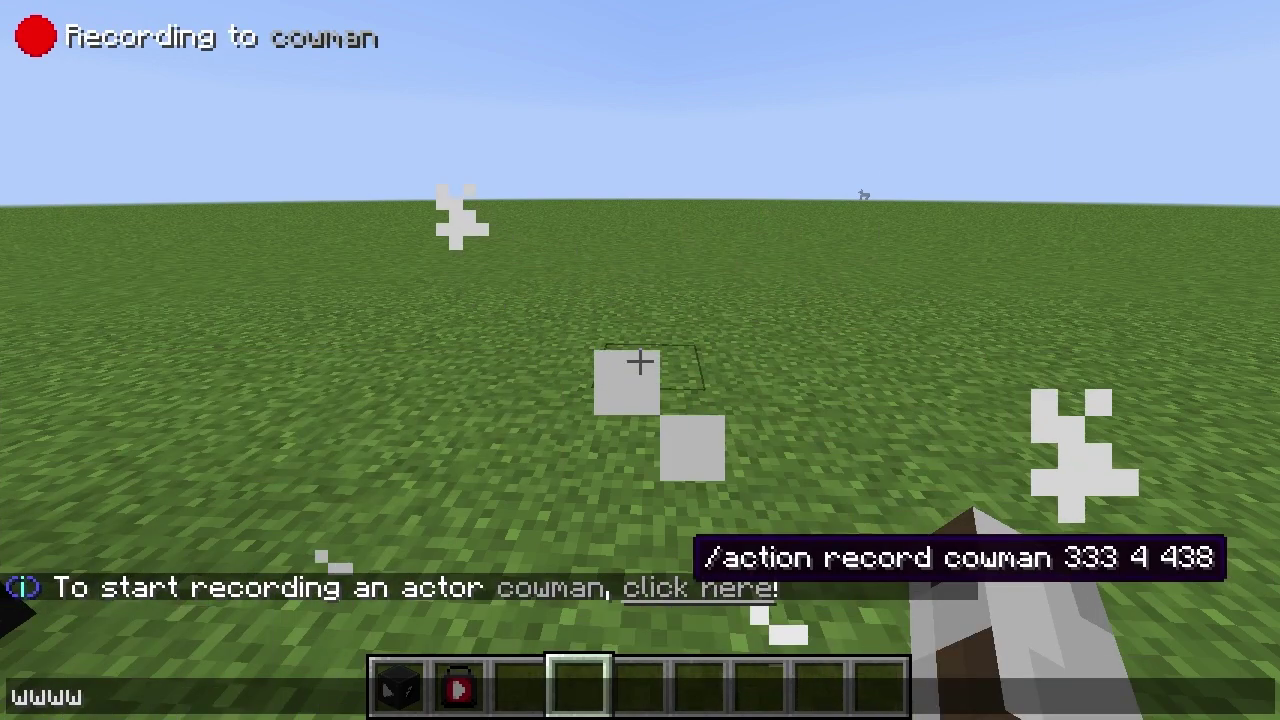
{"action": "key", "text": "Escape"}
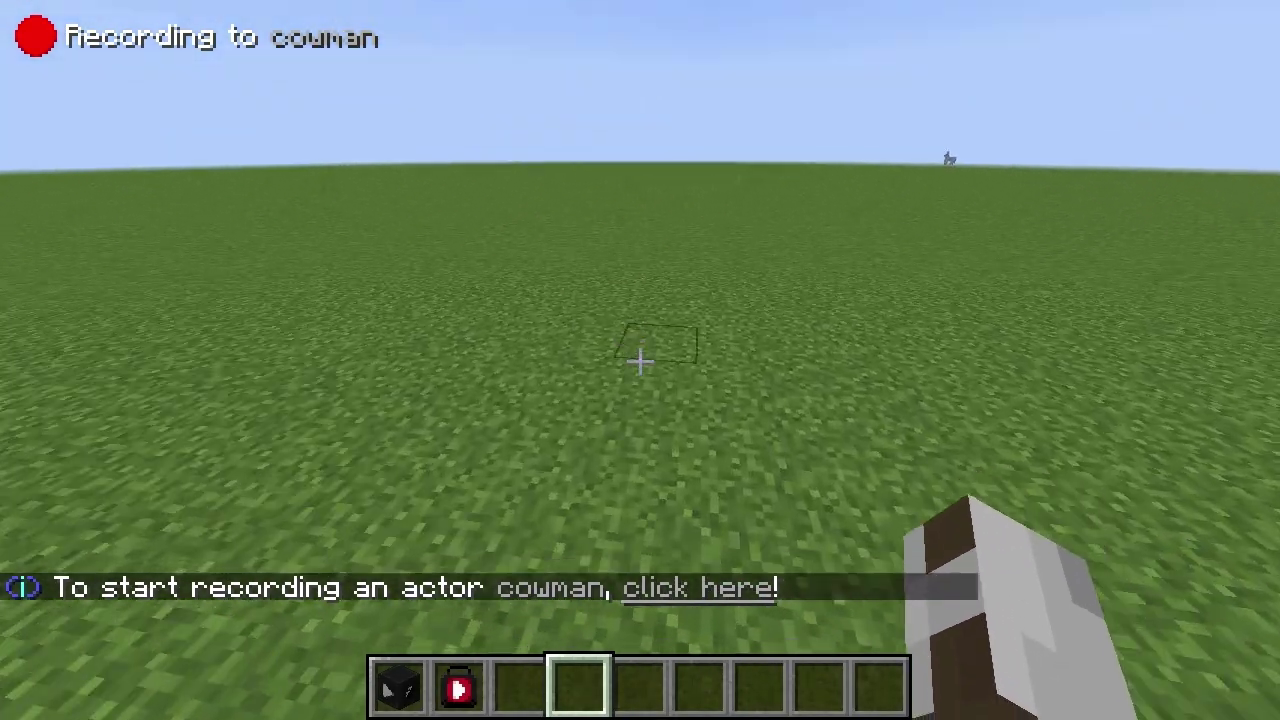
- Switch to third-person view and run and jump around the director block to record the cowman actor's movement
{"action": "key", "text": "F5"}
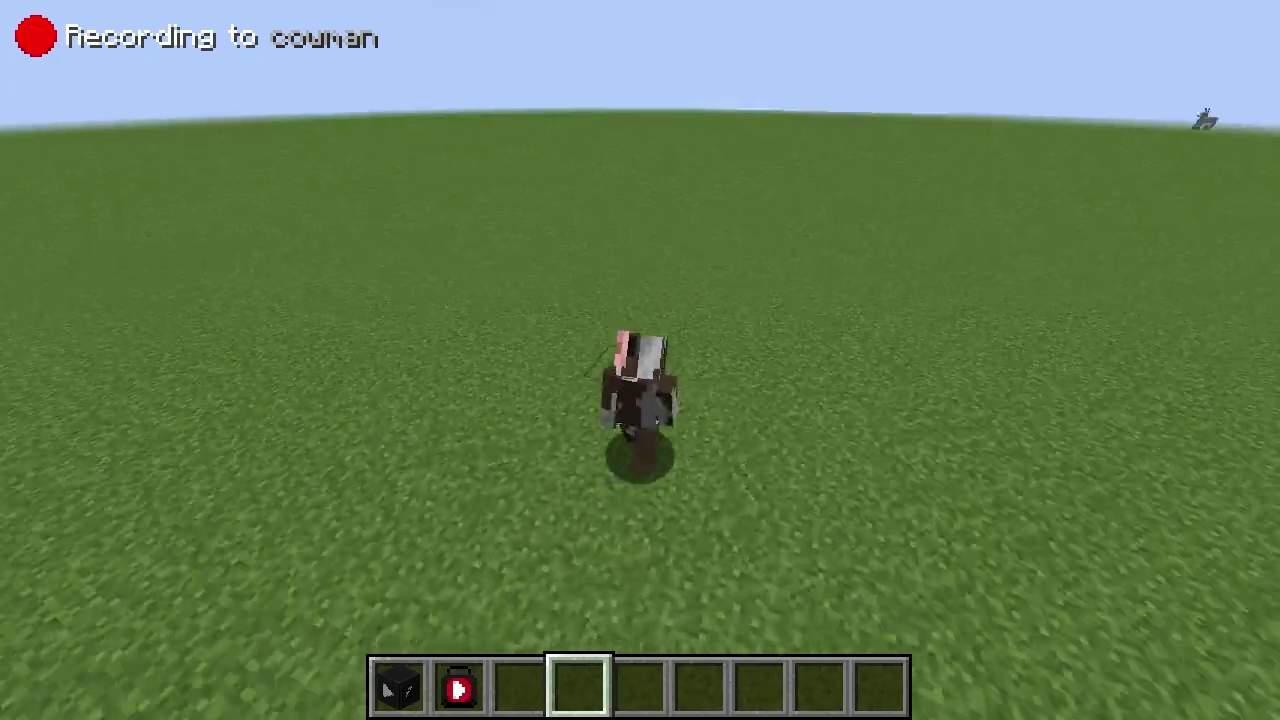
{"action": "key", "text": "w"}
{"action": "key", "text": "space"}
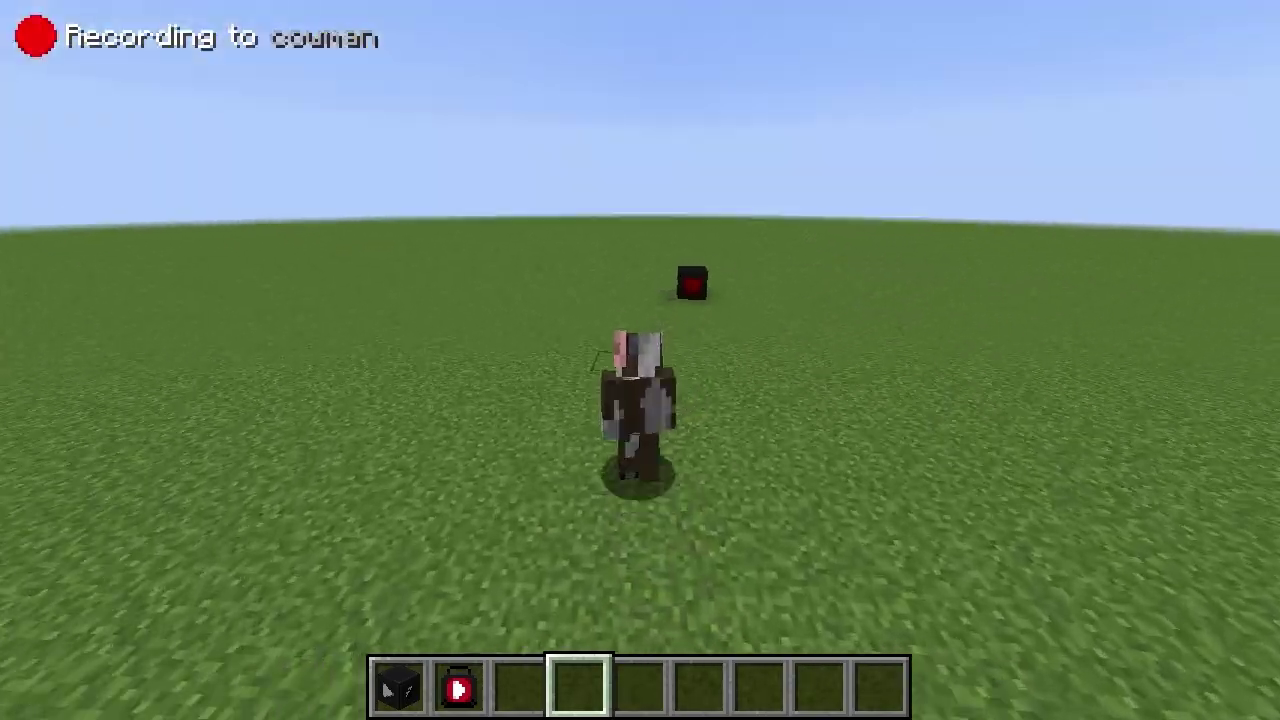
{"action": "key", "text": "w"}
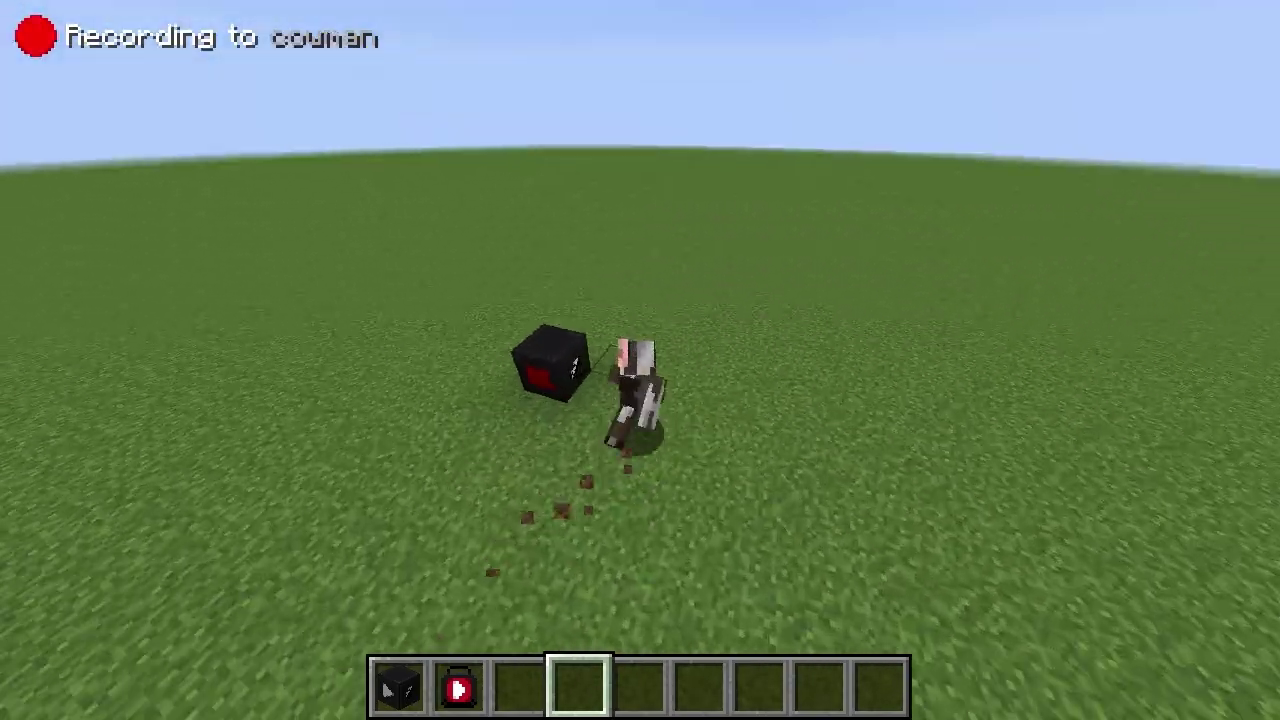
{"action": "key", "text": "w"}
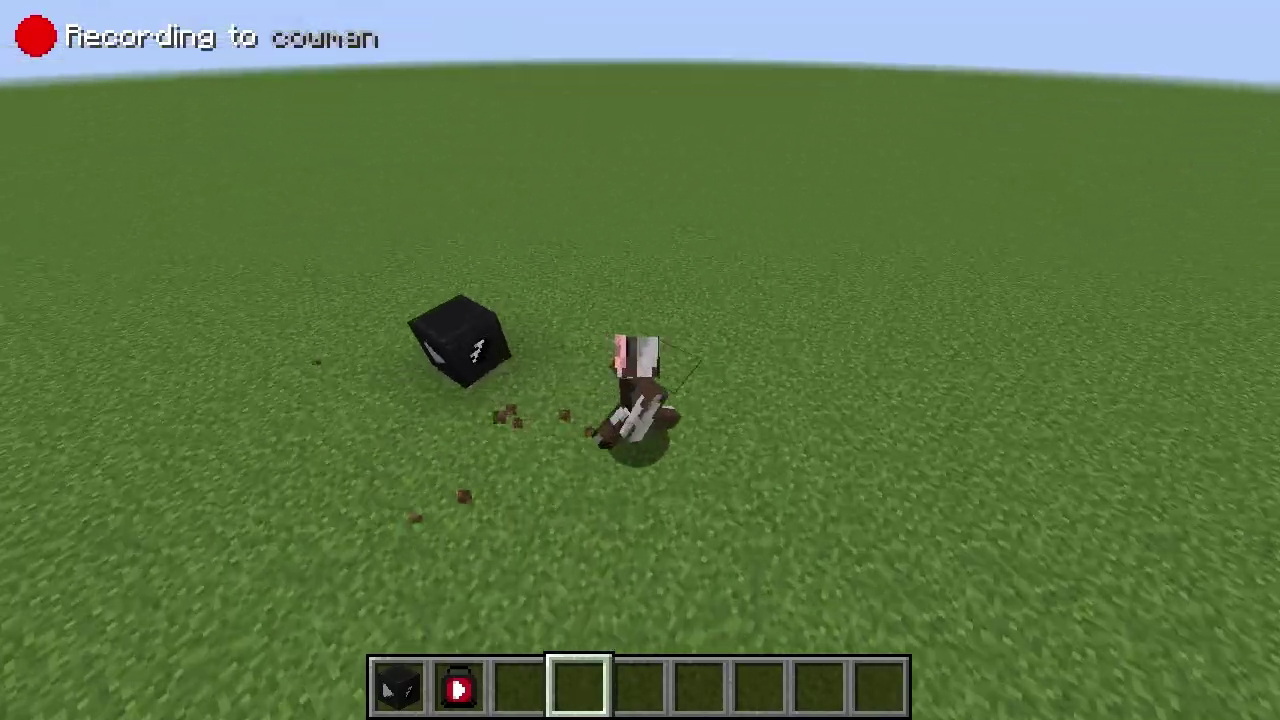
{"action": "key", "text": "w"}
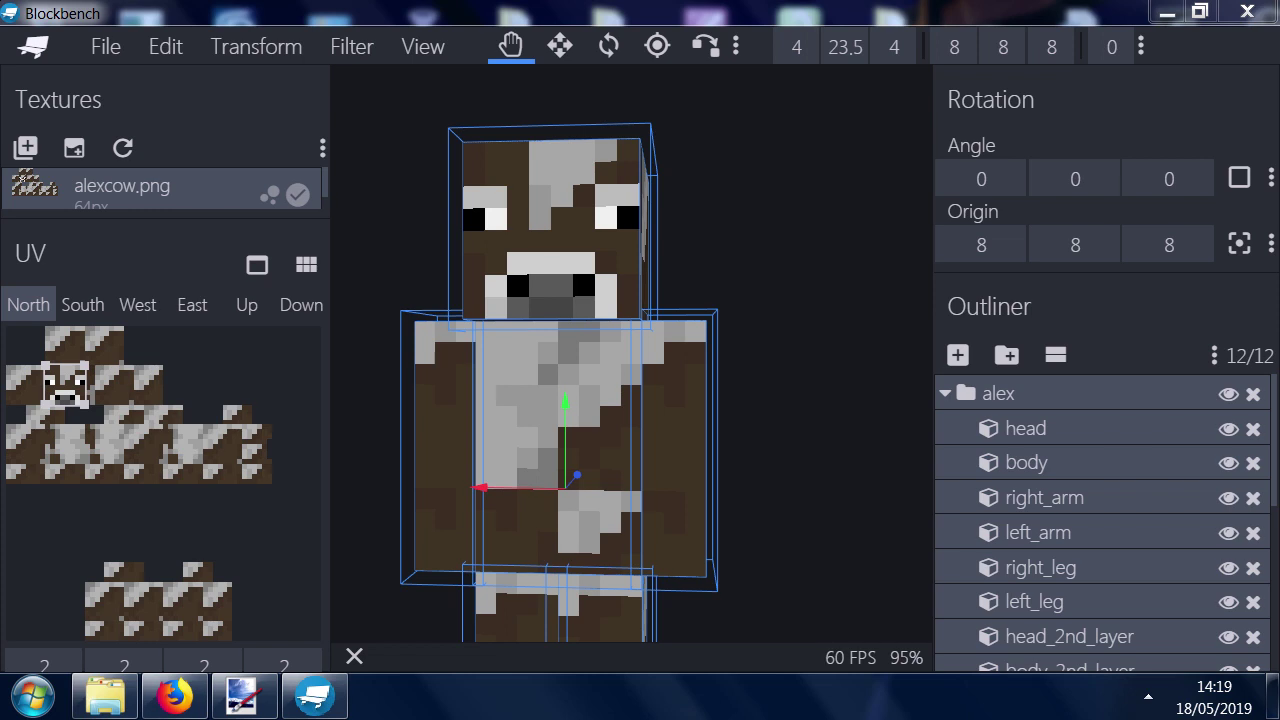
{"action": "left_click_drag", "start_coordinate": [790, 420], "coordinate": [790, 394]}
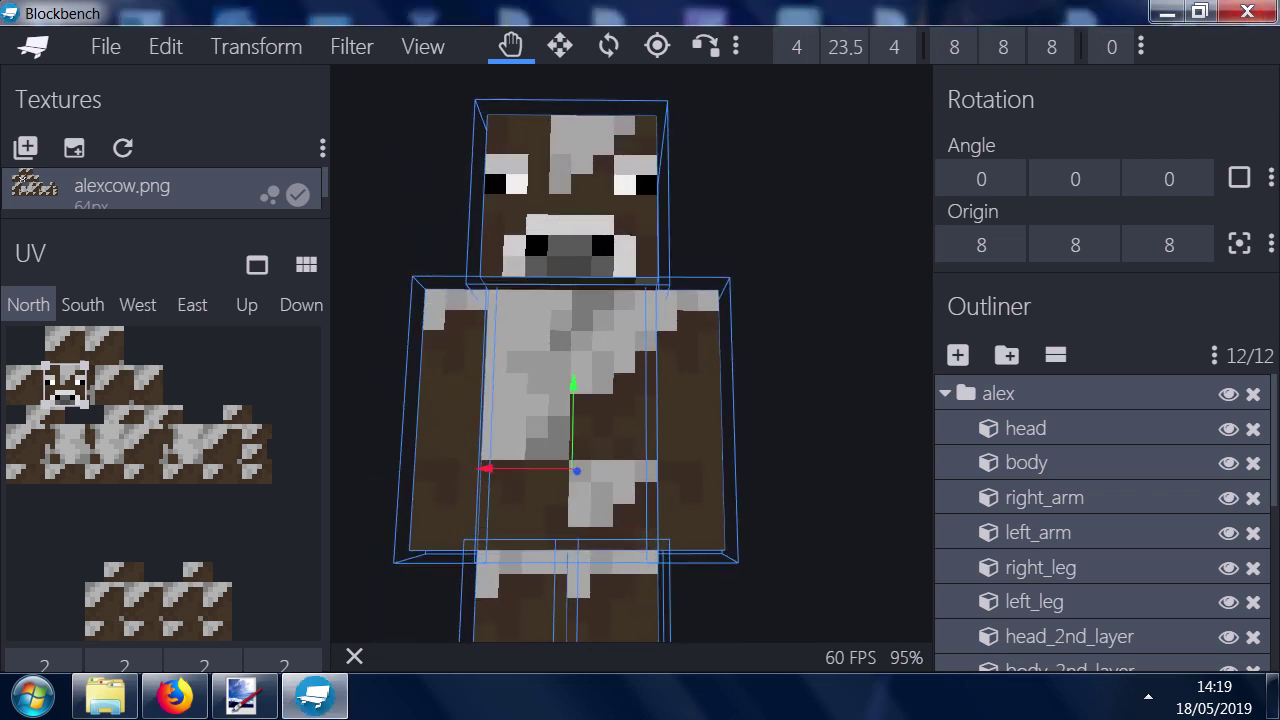
{"action": "right_click_drag", "start_coordinate": [790, 394], "coordinate": [801, 225]}
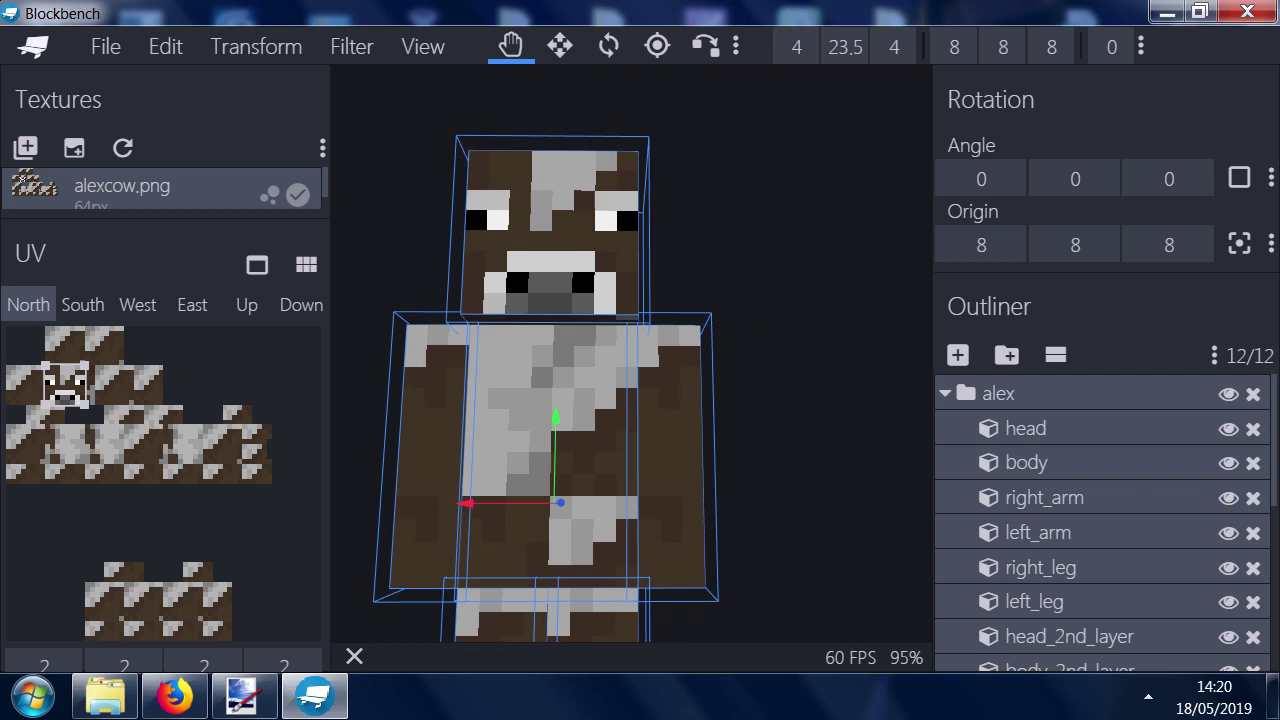
{"action": "left_click_drag", "start_coordinate": [800, 400], "coordinate": [542, 402]}
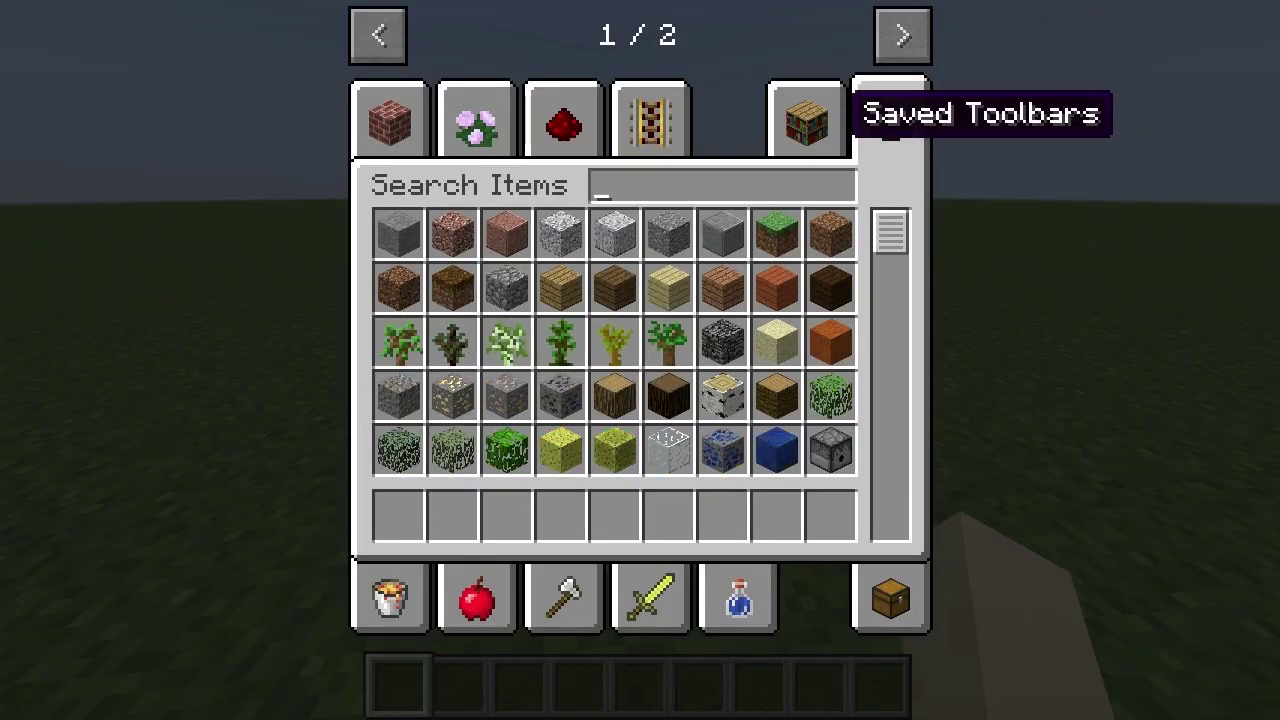
- Search the creative inventory for "dire", put the director block and playback button in the first two hotbar slots, and close the inventory
{"action": "type", "text": "dire"}
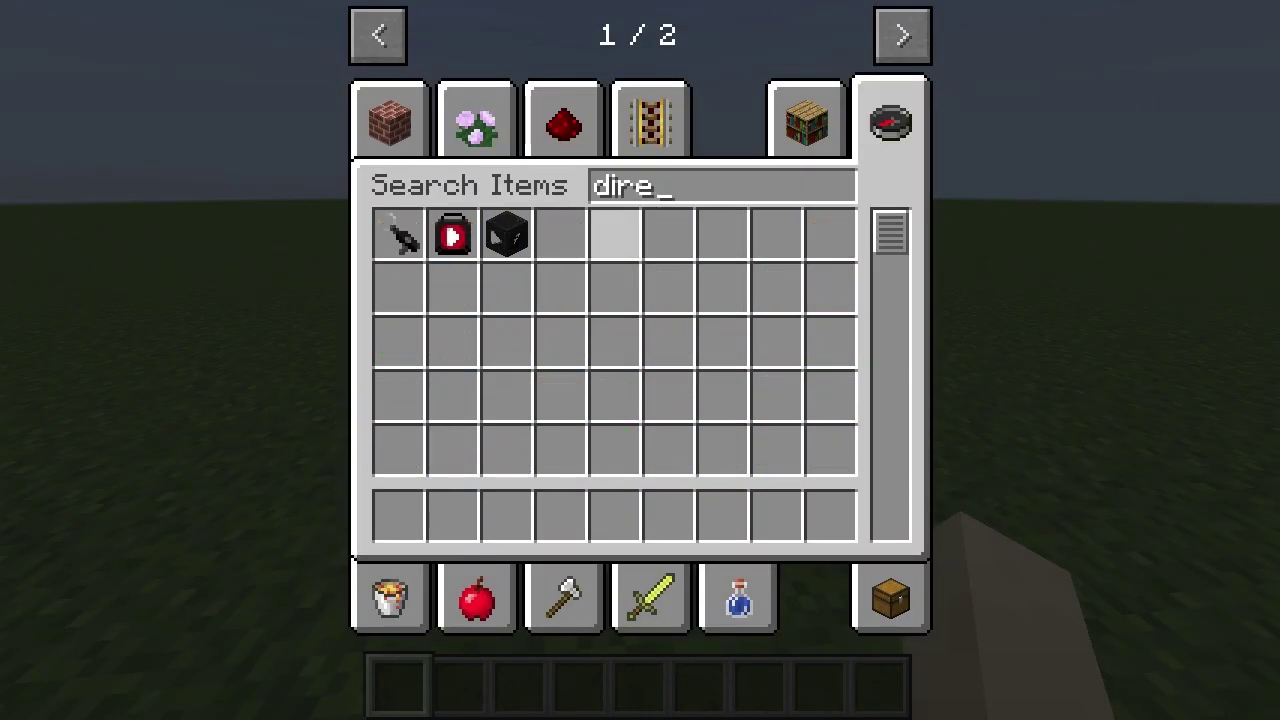
{"action": "left_click", "coordinate": [506, 235]}
{"action": "left_click", "coordinate": [393, 495]}
{"action": "left_click", "coordinate": [452, 235]}
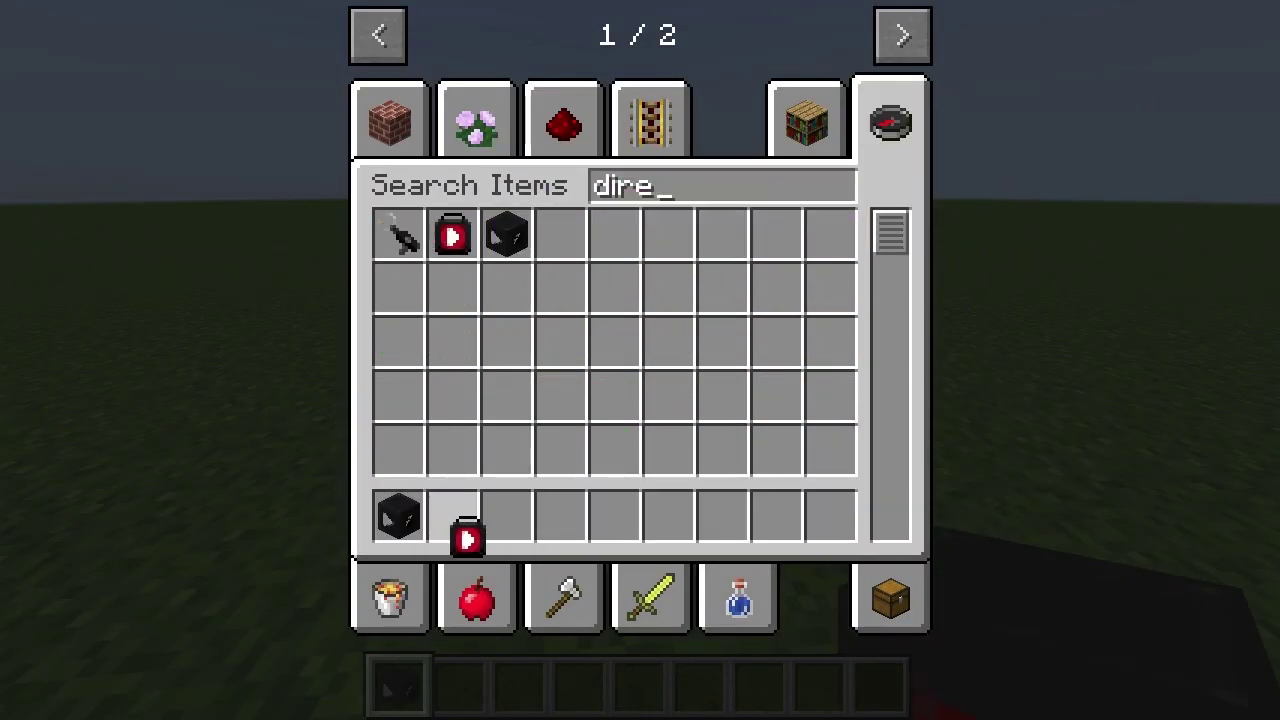
{"action": "left_click", "coordinate": [460, 515]}
{"action": "key", "text": "e"}
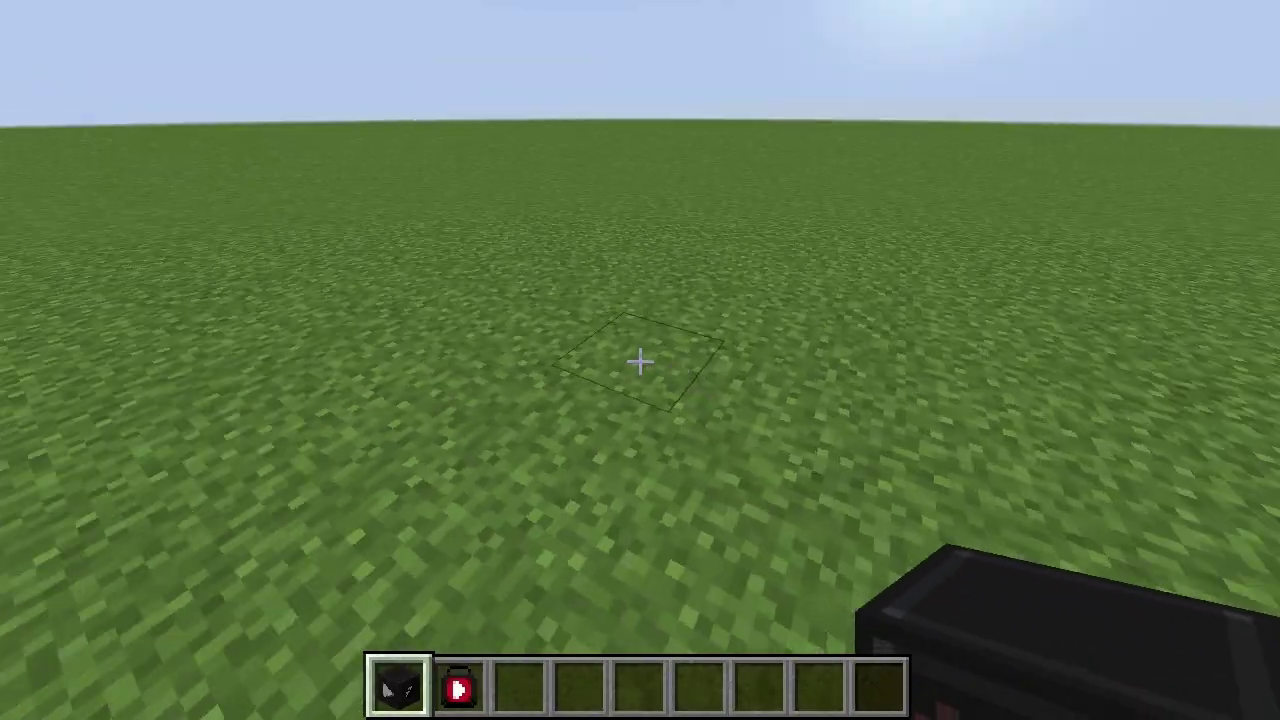
- Place the director block on the grass, open it, and add a replay with the recording ID "cowman"
{"action": "right_click", "coordinate": [640, 360]}
{"action": "right_click", "coordinate": [640, 360]}
{"action": "left_click", "coordinate": [1233, 588]}
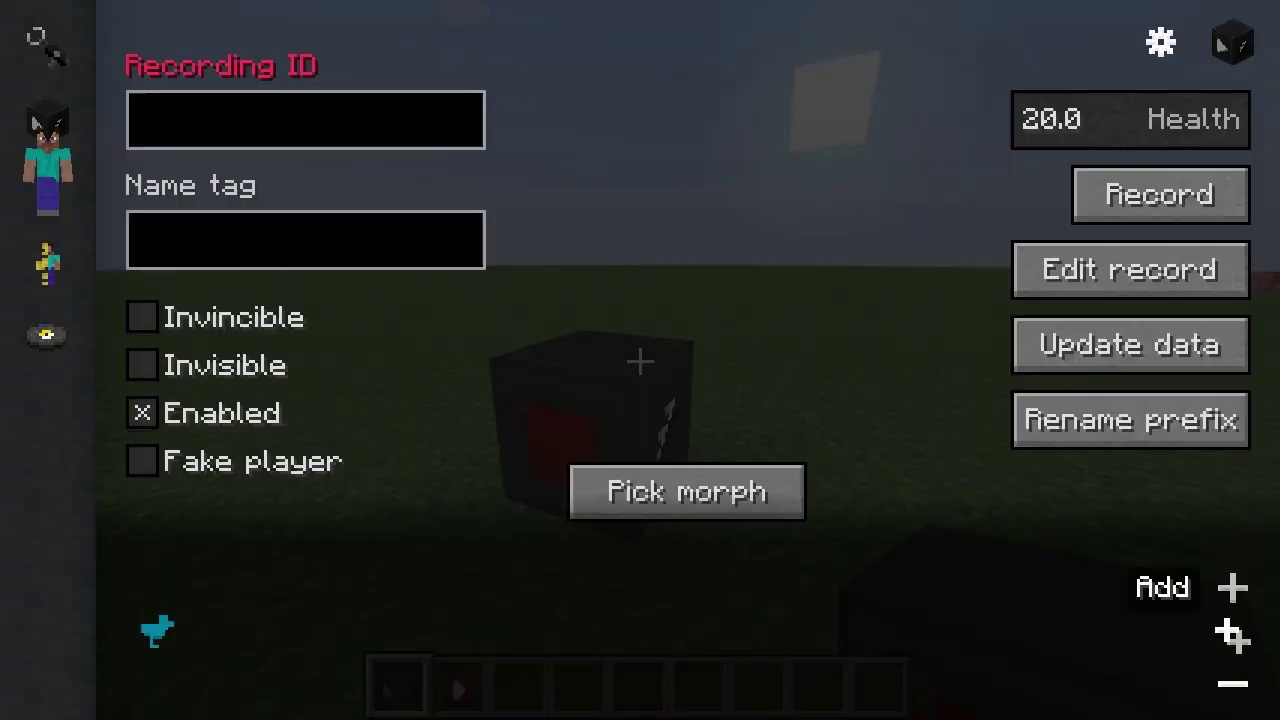
{"action": "type", "text": "cowman"}
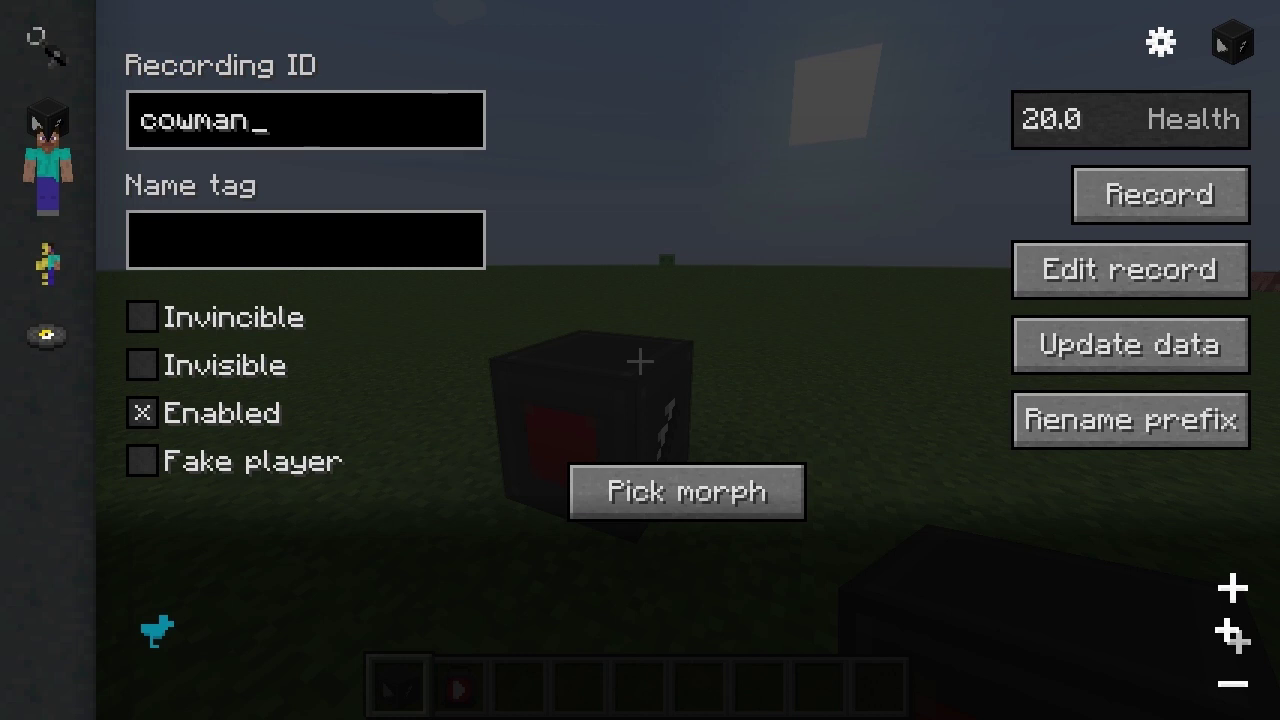
- Choose the Blockbuster Alex model with the alex/alexcow skin as the replay's morph and return to the replay settings
{"action": "left_click", "coordinate": [687, 491]}
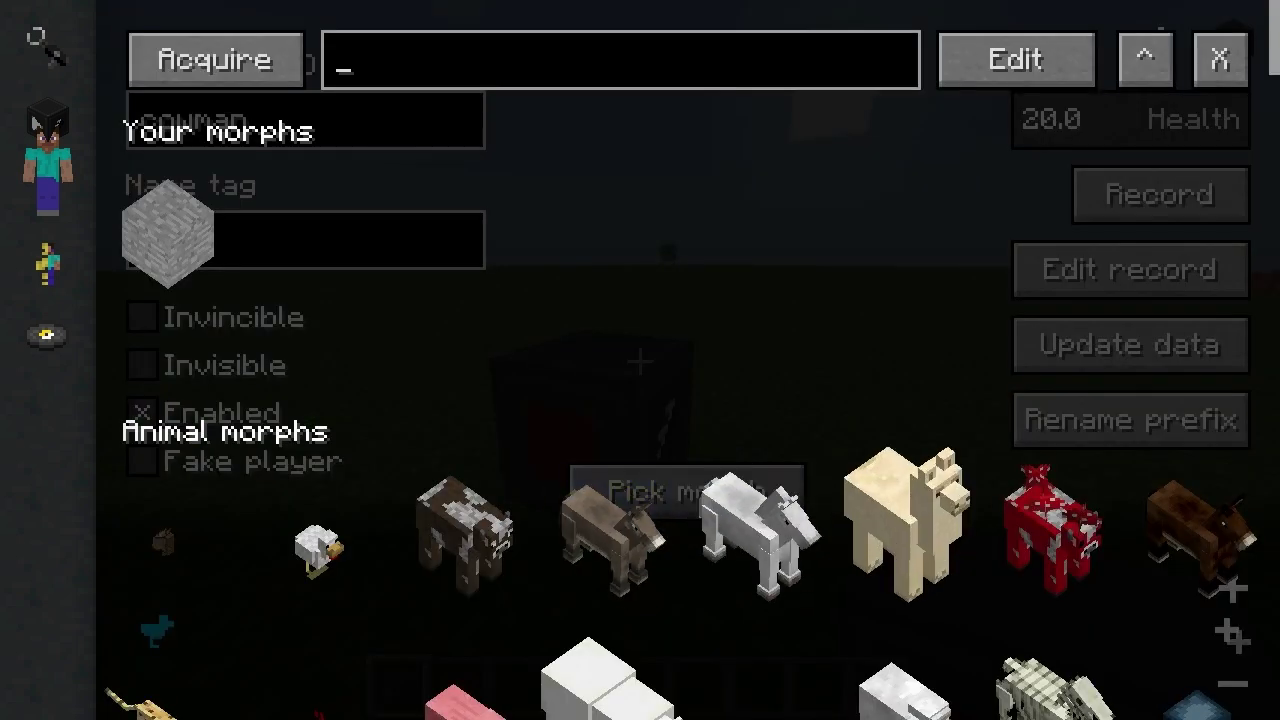
{"action": "scroll", "coordinate": [687, 491], "scroll_direction": "down", "scroll_amount": 10}
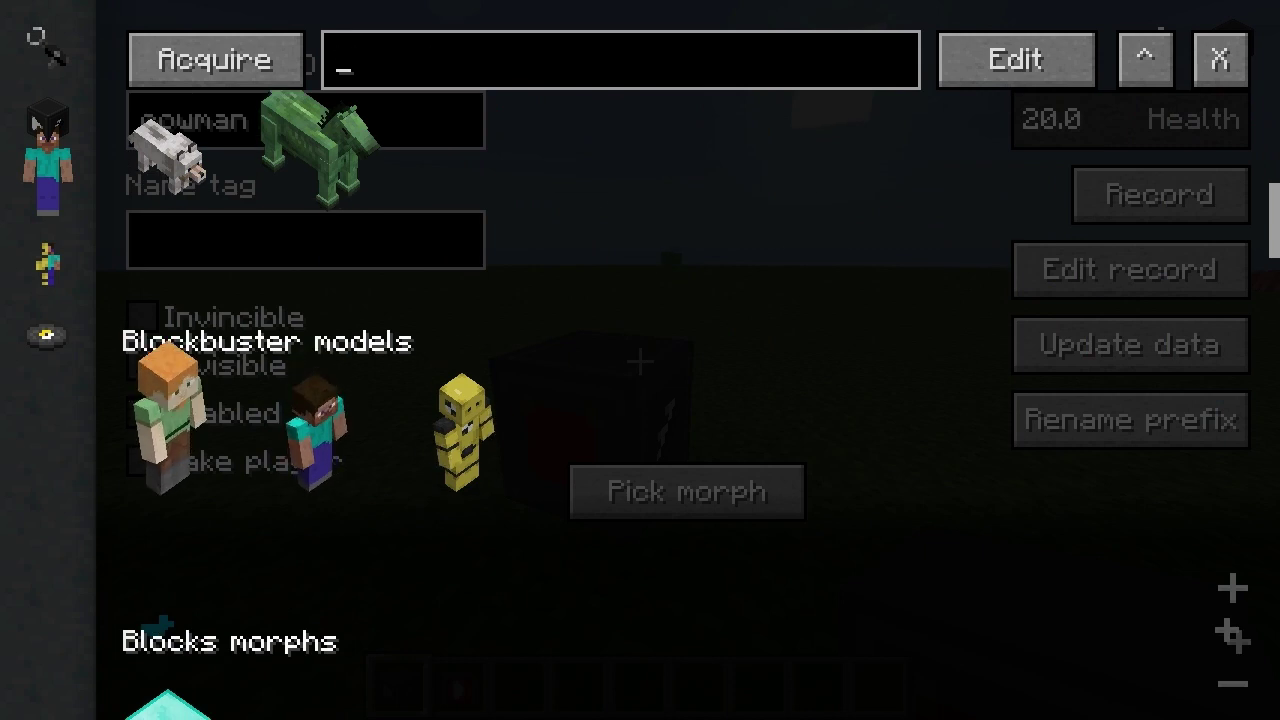
{"action": "left_click", "coordinate": [168, 435]}
{"action": "left_click", "coordinate": [276, 612]}
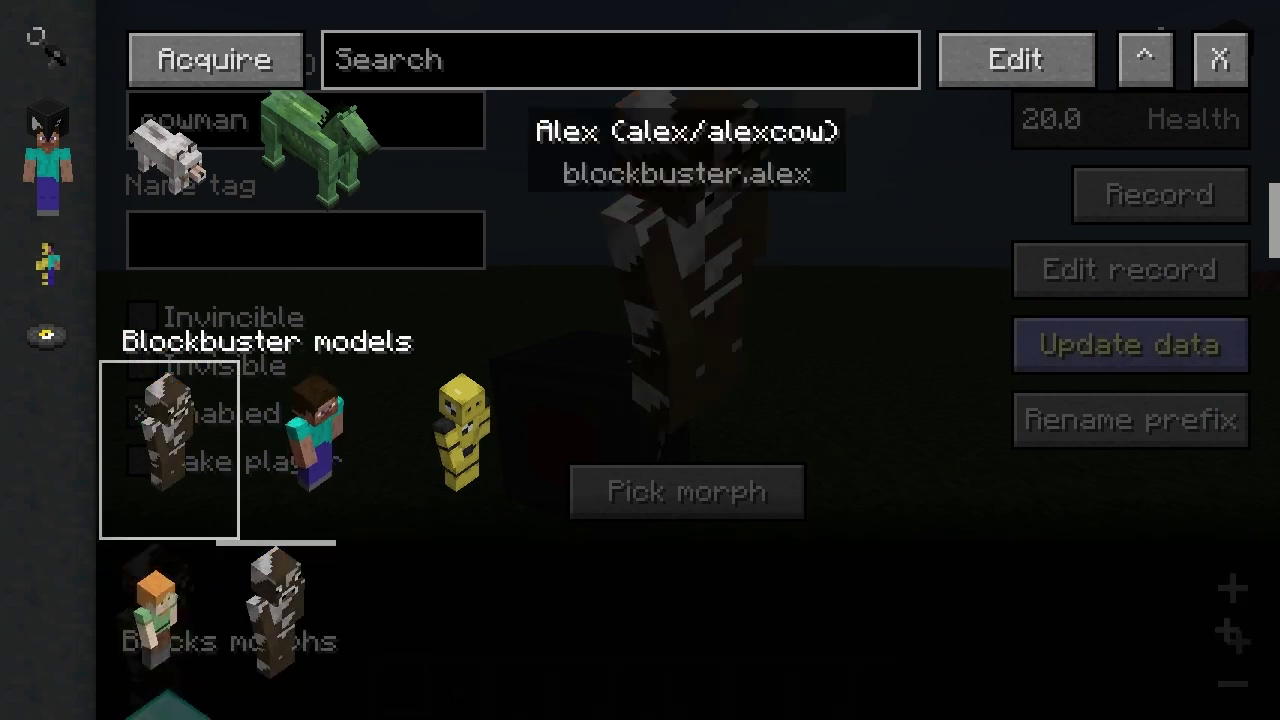
{"action": "left_click", "coordinate": [1220, 59]}
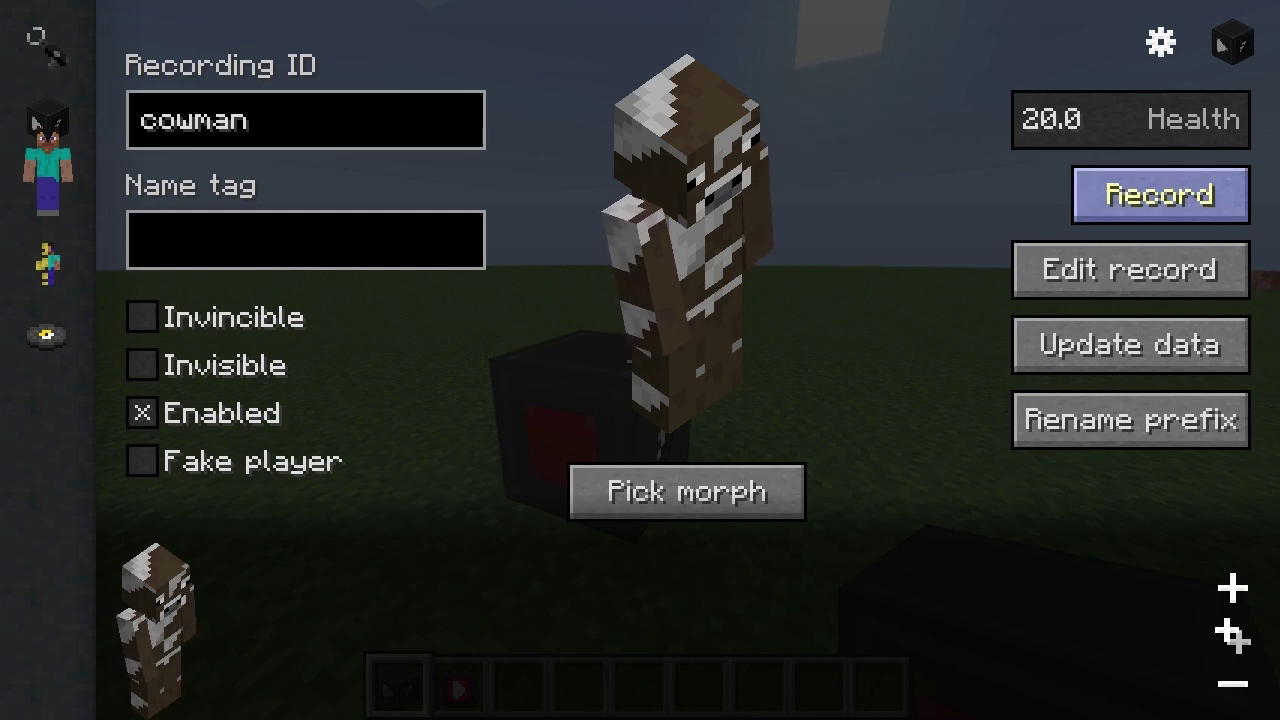
- Request a recording for the cowman replay, return to the game, and start recording from the chat link
{"action": "key", "text": "Escape"}
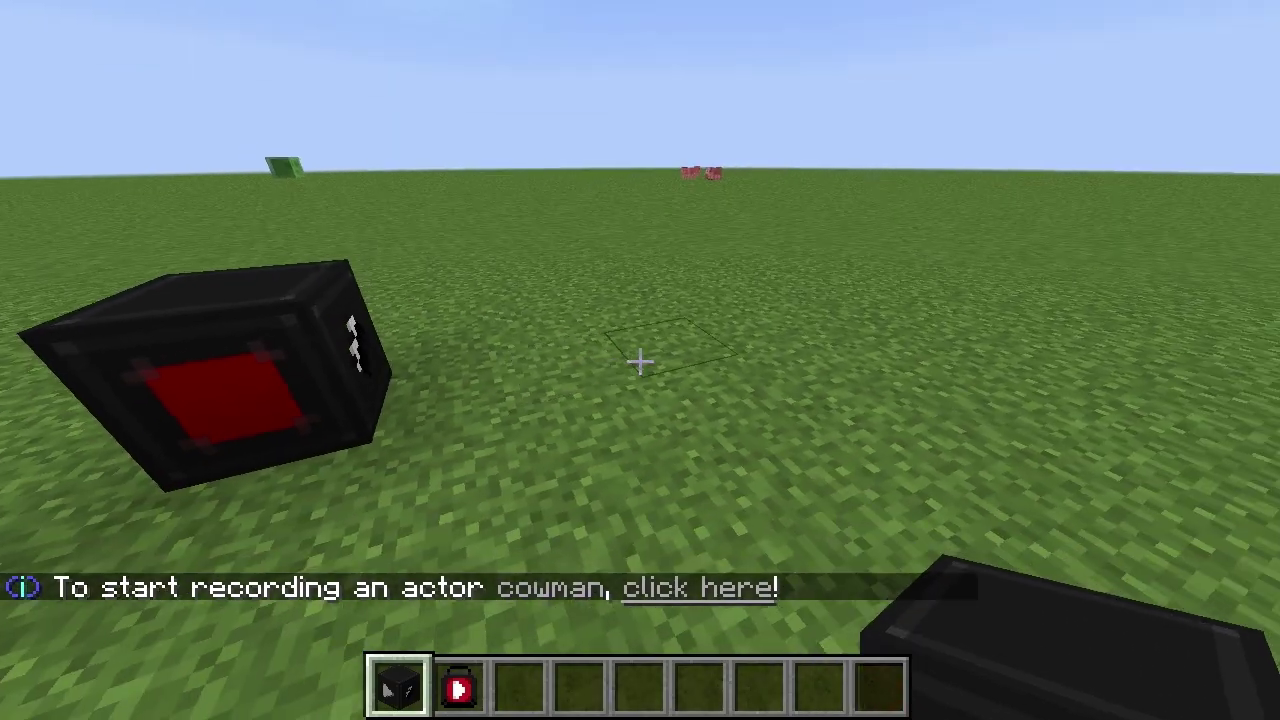
{"action": "key", "text": "t"}
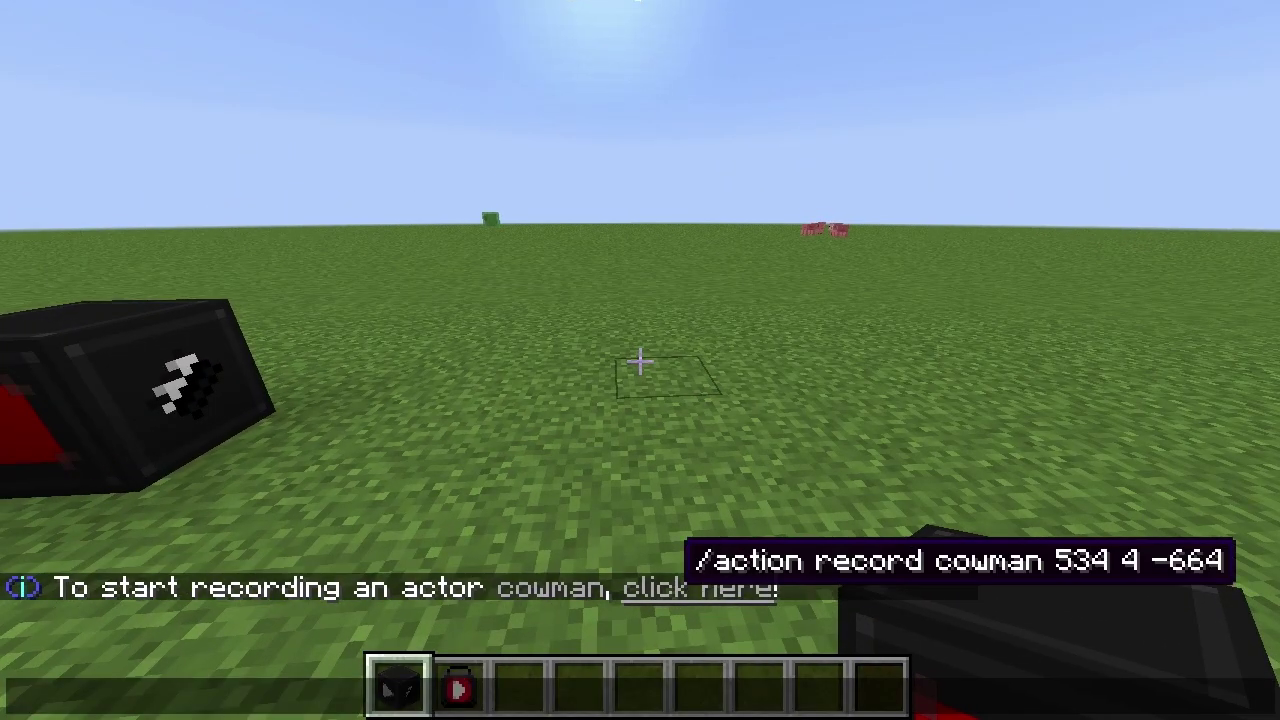
{"action": "left_click", "coordinate": [690, 588]}
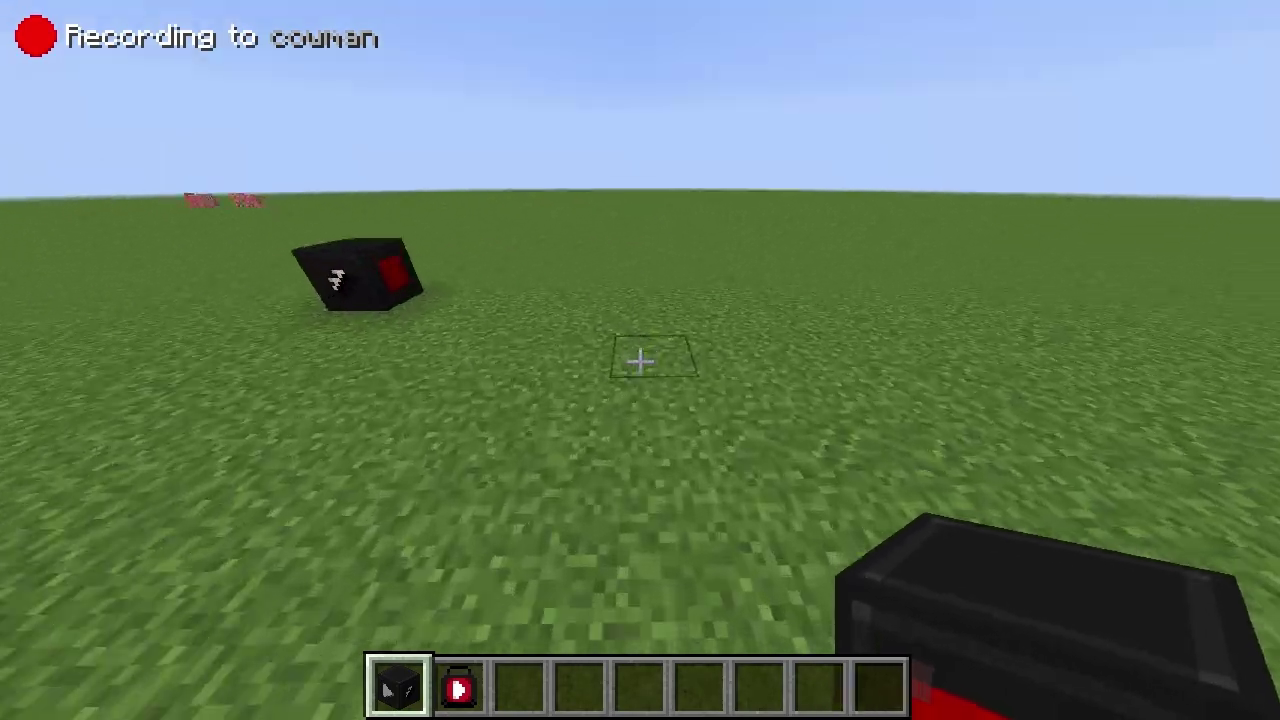
- Move around the director block to record the cowman actor's movement, and stop the recording from the chat link
{"action": "key", "text": "d"}
{"action": "key", "text": "w"}
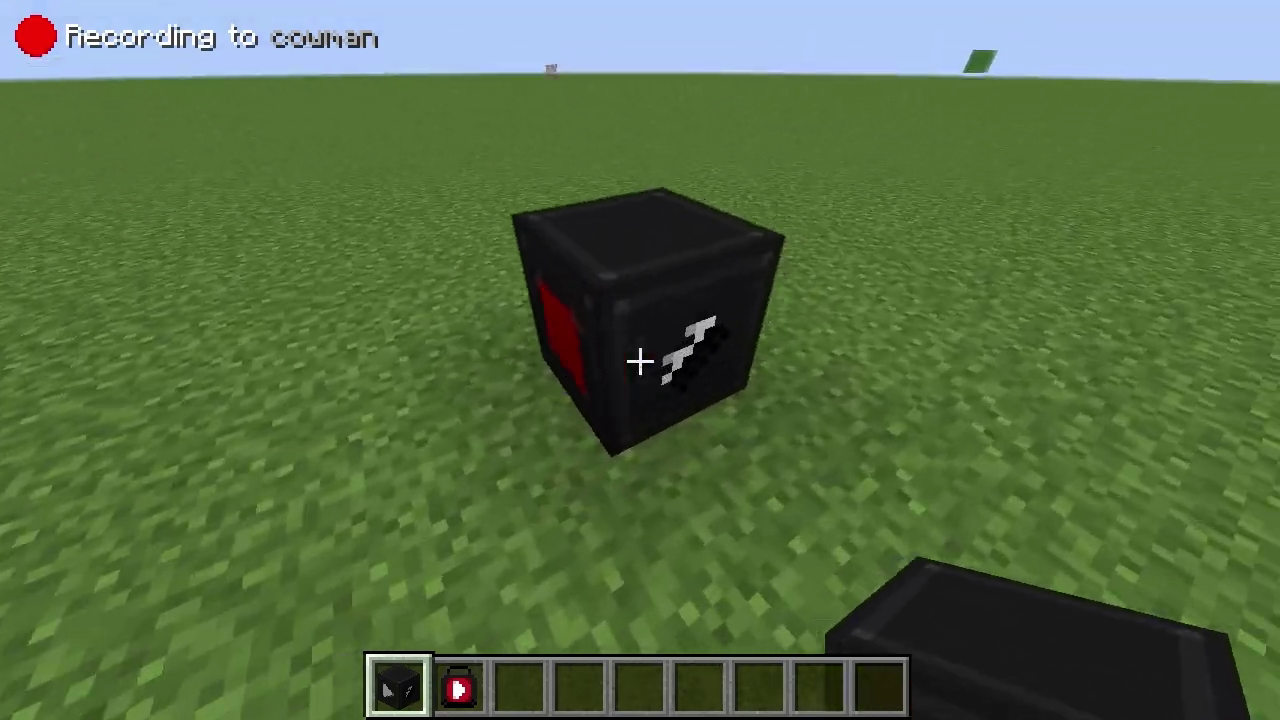
{"action": "key", "text": "s"}
{"action": "key", "text": "t"}
{"action": "left_click", "coordinate": [705, 587]}
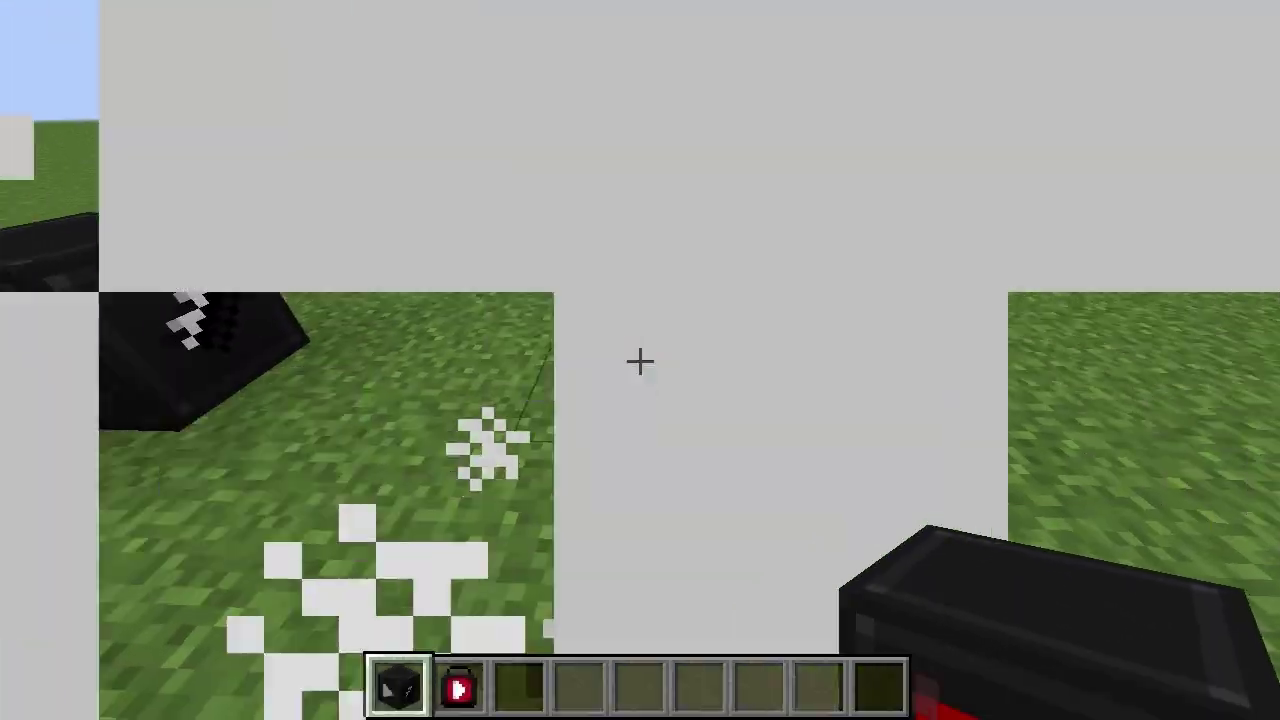
- Turn the Music volume all the way down in the Music & Sound options and return to the game
{"action": "key", "text": "Escape"}
{"action": "left_click", "coordinate": [486, 449]}
{"action": "left_click", "coordinate": [878, 276]}
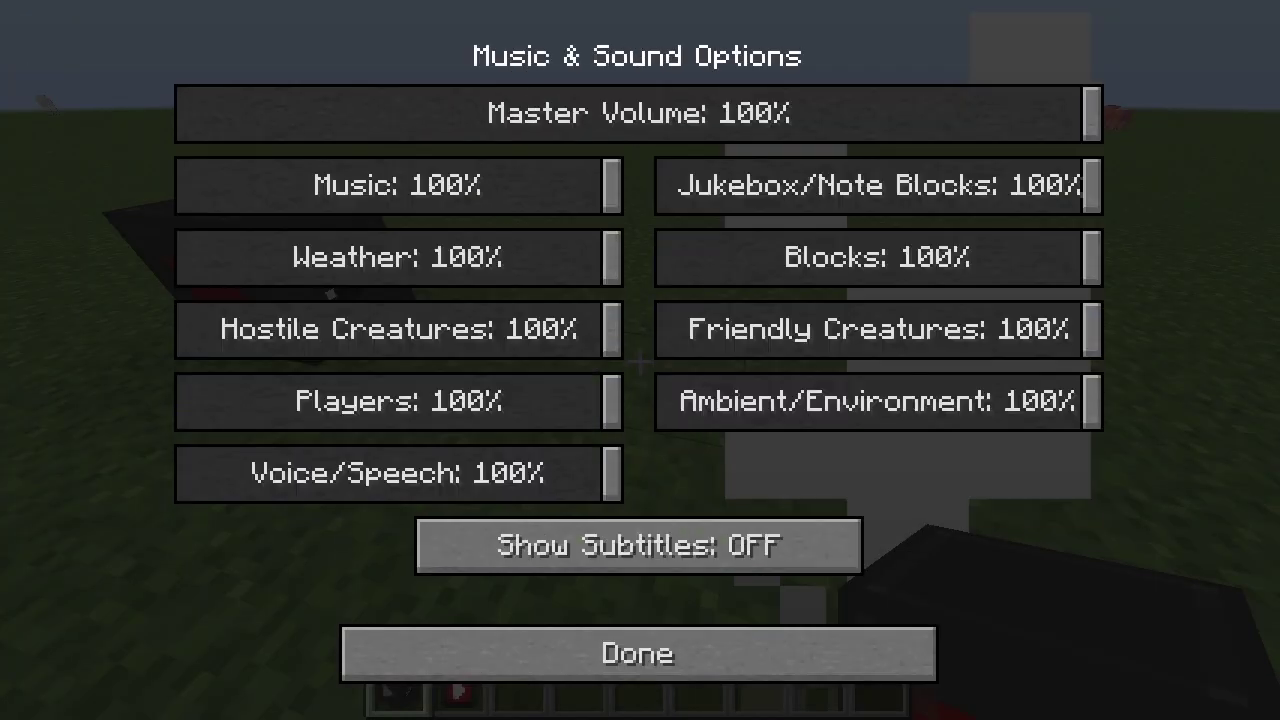
{"action": "left_click", "coordinate": [186, 185]}
{"action": "key", "text": "Escape"}
{"action": "key", "text": "Escape"}
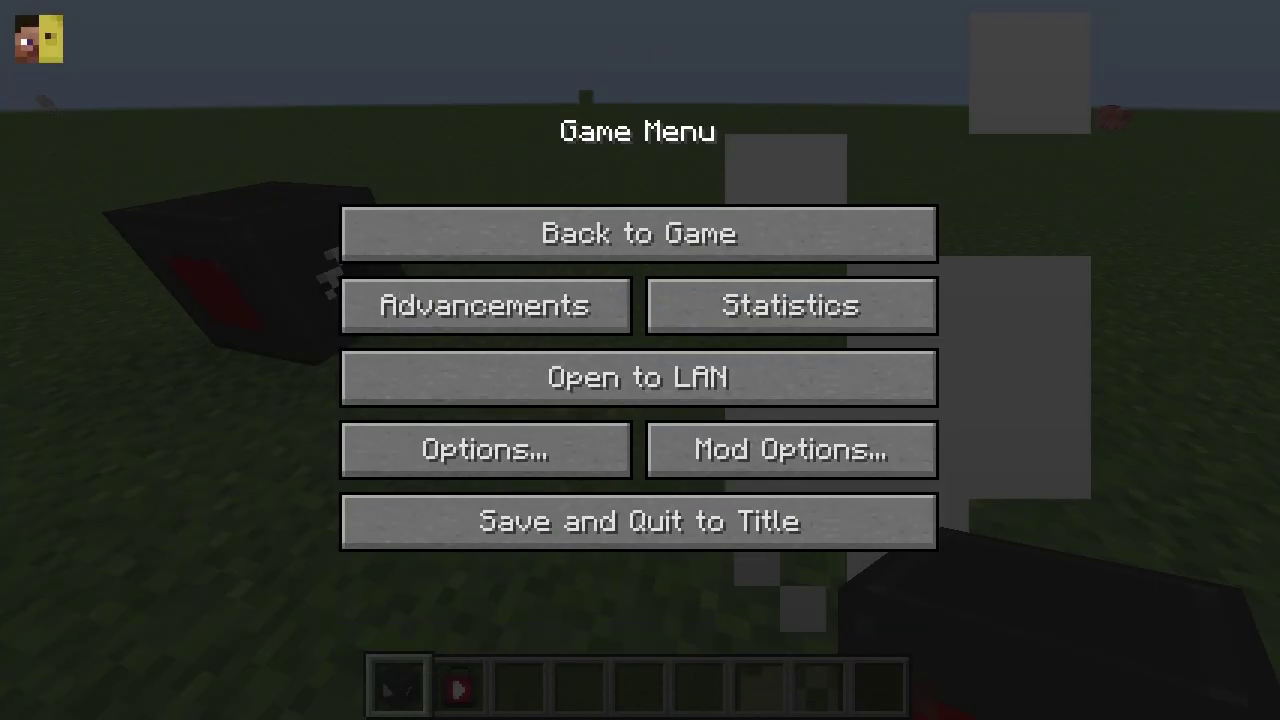
{"action": "key", "text": "Escape"}
- Hold the playback button and attach it to the director block
{"action": "key", "text": "4"}
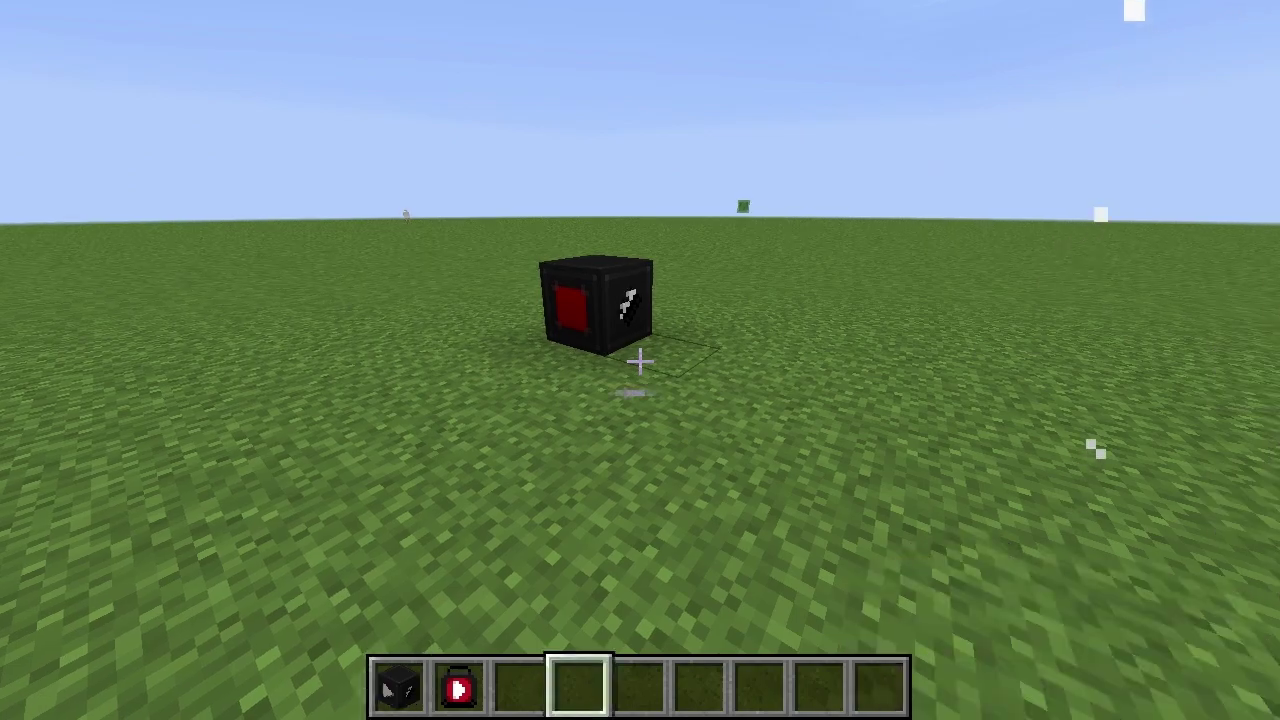
{"action": "key", "text": "2"}
{"action": "right_click", "coordinate": [640, 360]}
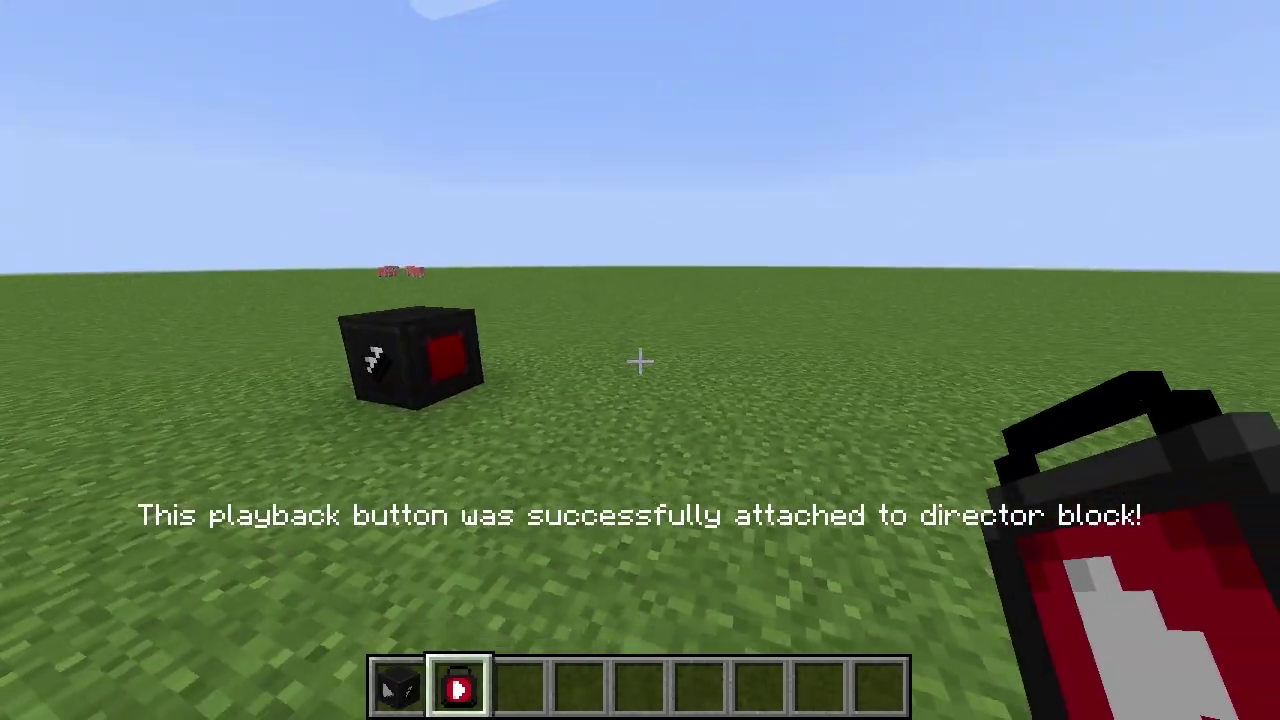
- Play back the cowman scene with the playback button and move around to watch the cow-skinned actor perform
{"action": "right_click", "coordinate": [640, 360]}
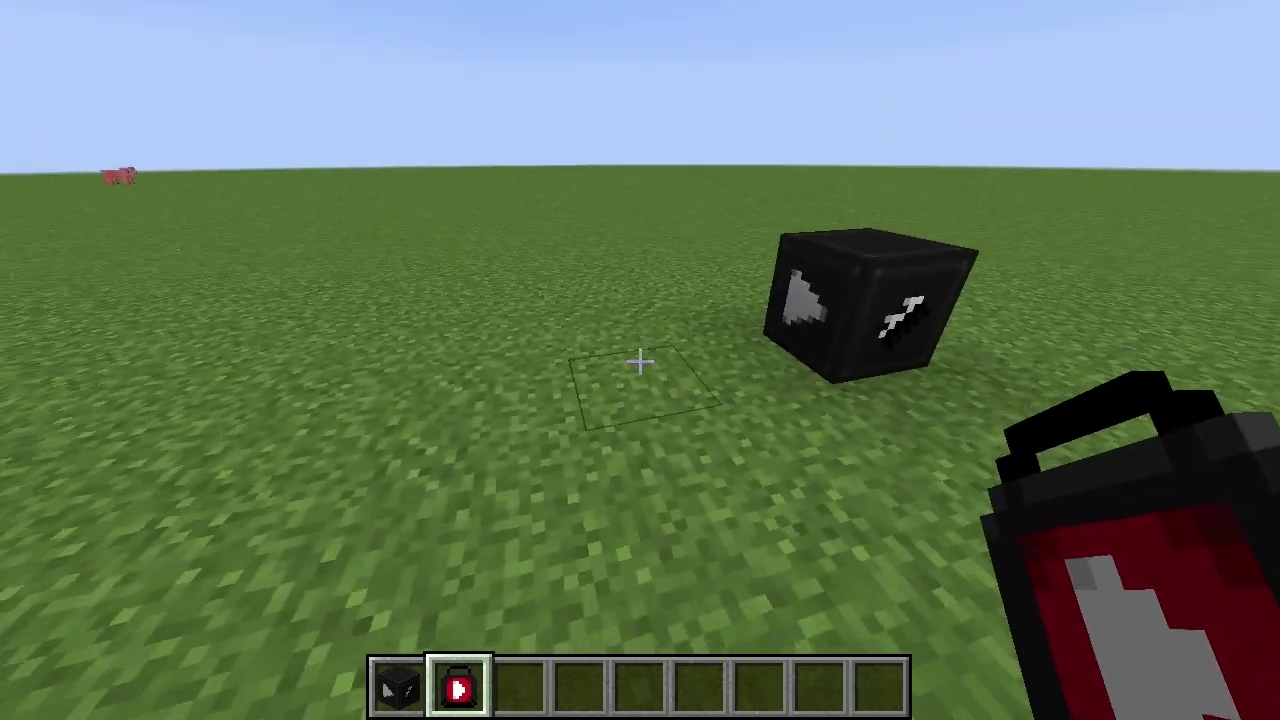
{"action": "right_click", "coordinate": [640, 361]}
{"action": "key", "text": "a"}
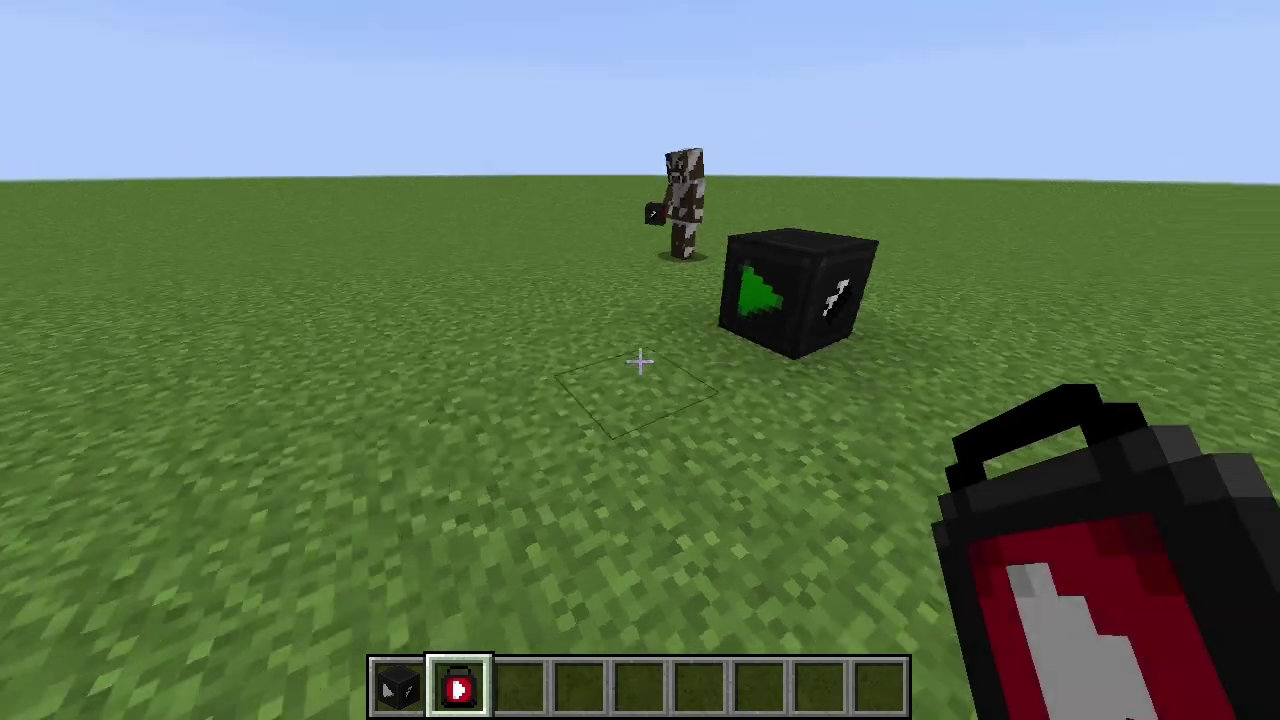
{"action": "key", "text": "w"}
{"action": "right_click", "coordinate": [640, 360]}
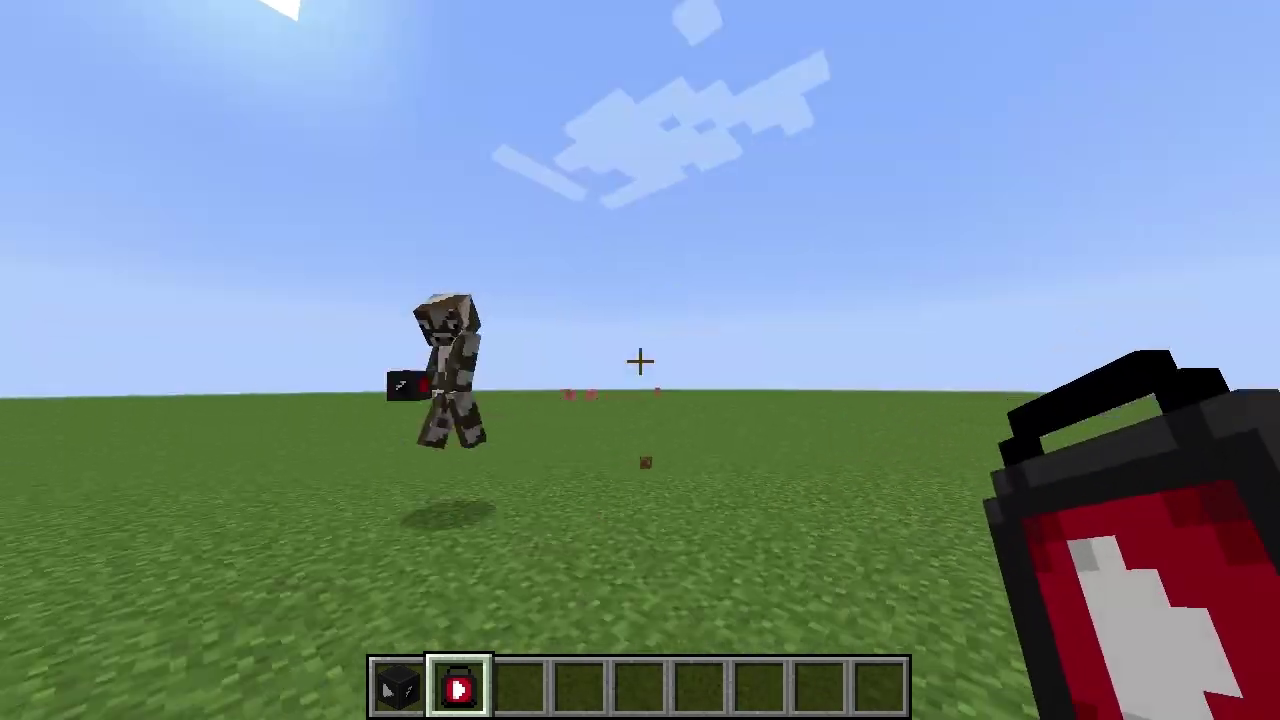